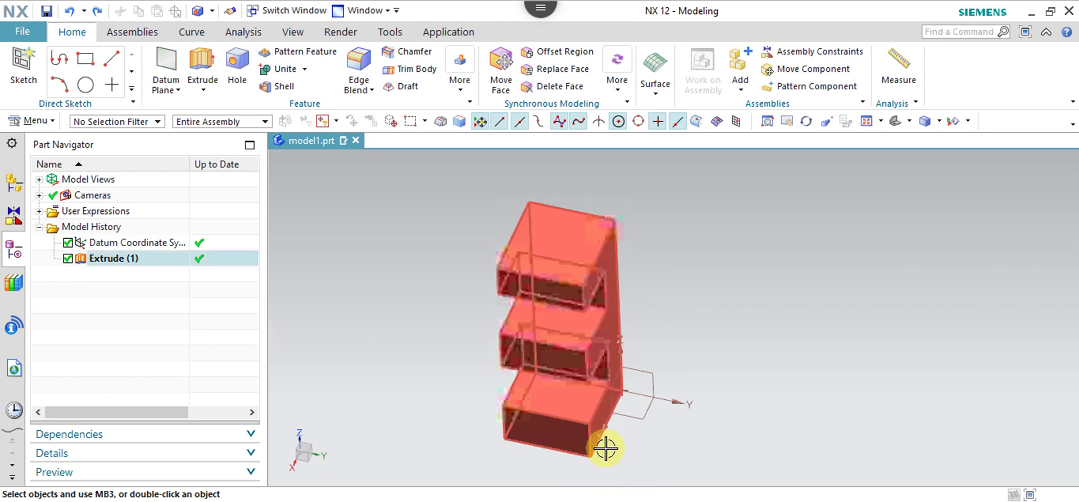
# - Start a Hole set to General Hole and pick the block's top face for its position sketch
pyautogui.click(236, 78)
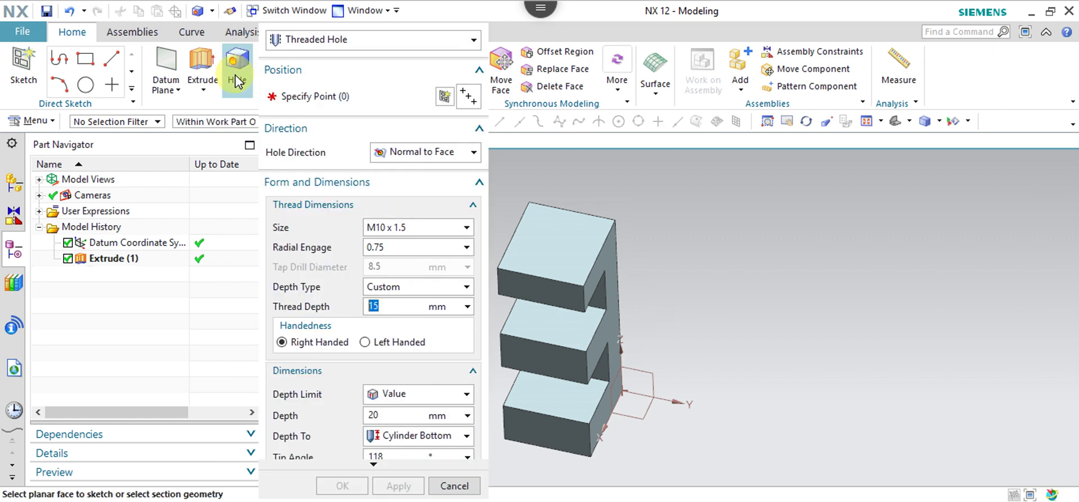
pyautogui.click(477, 45)
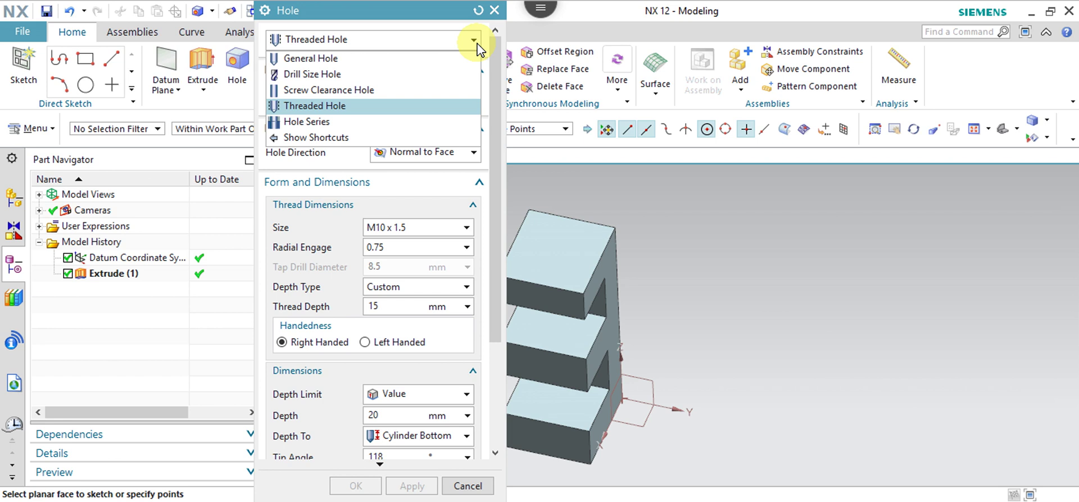
pyautogui.click(392, 62)
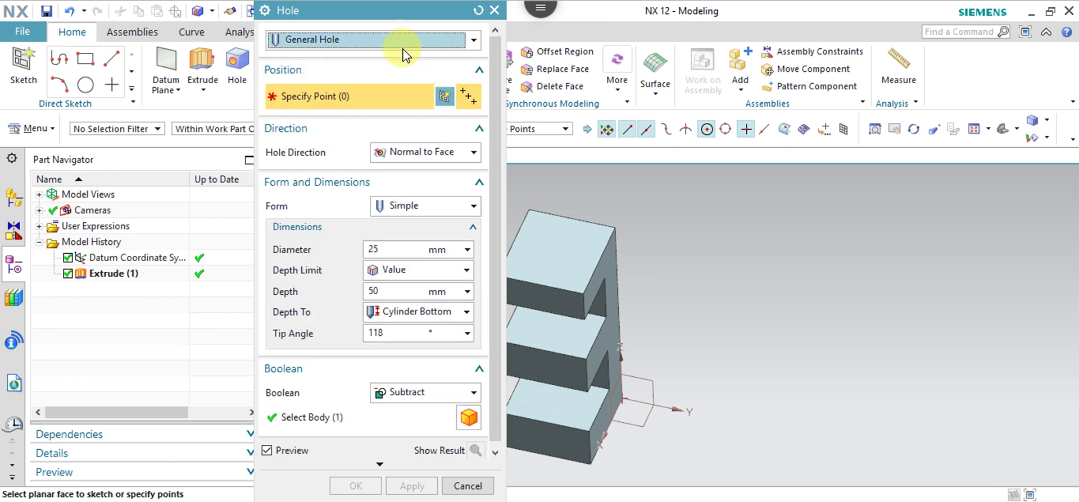
pyautogui.click(561, 251)
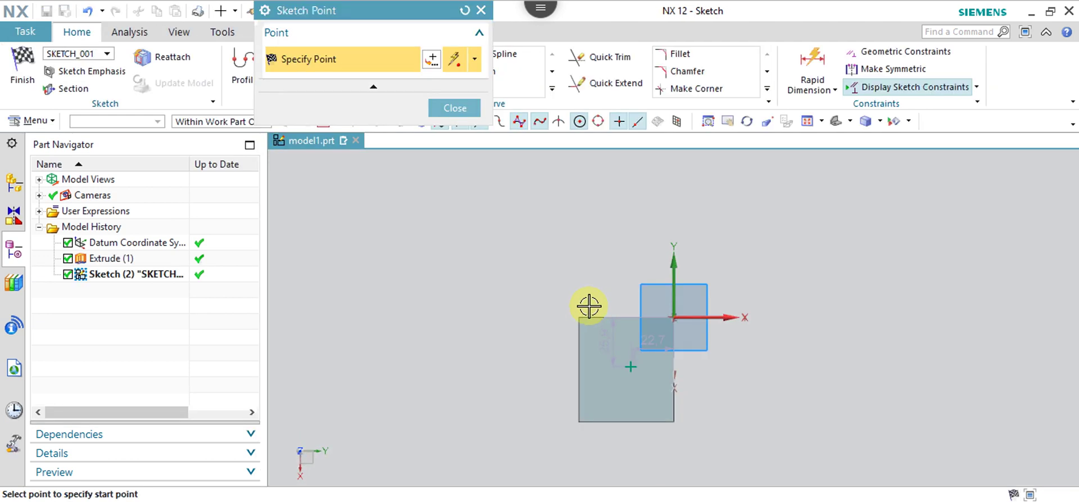
# - Place a hole centre point on the top-face sketch and finish placing points
pyautogui.scroll(-1, 652, 399)
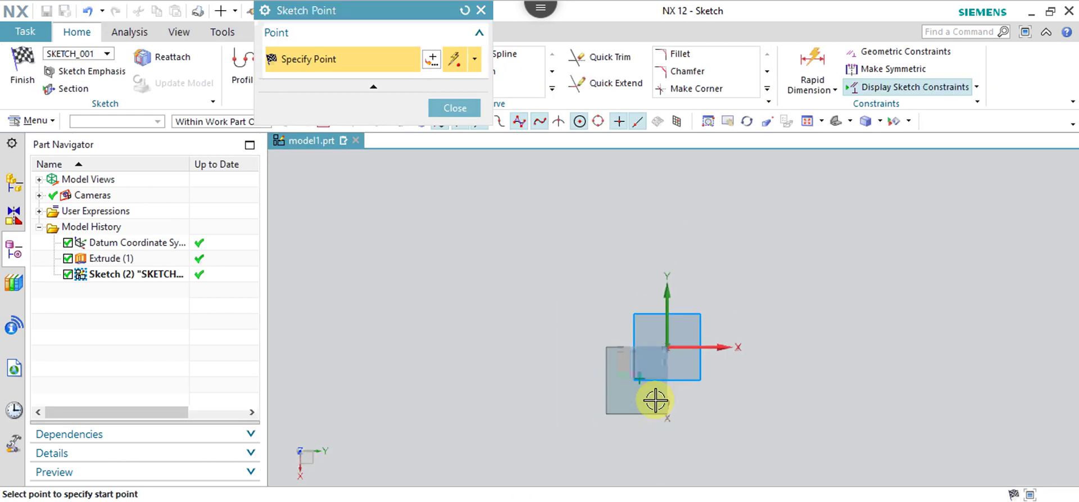
pyautogui.scroll(-1, 655, 400)
pyautogui.scroll(-1, 655, 400)
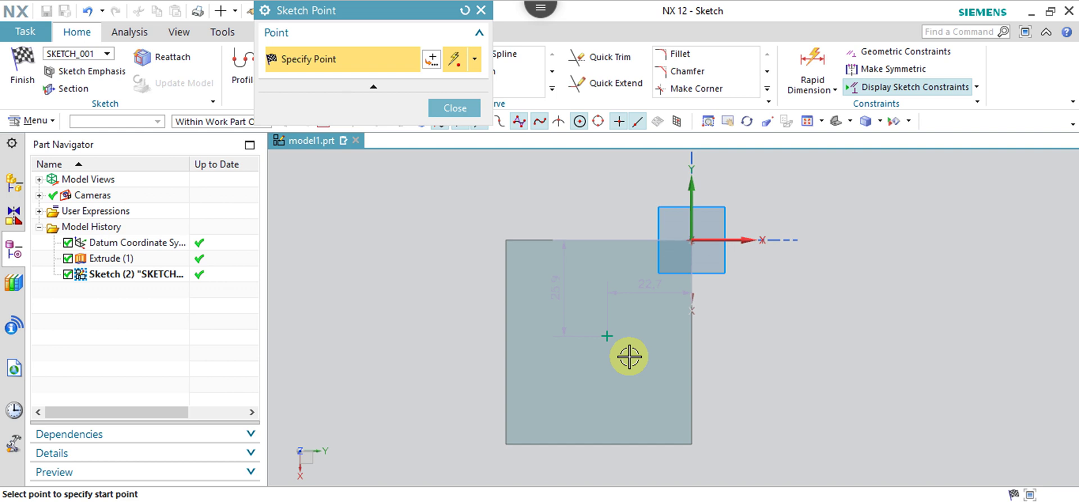
pyautogui.click(639, 285)
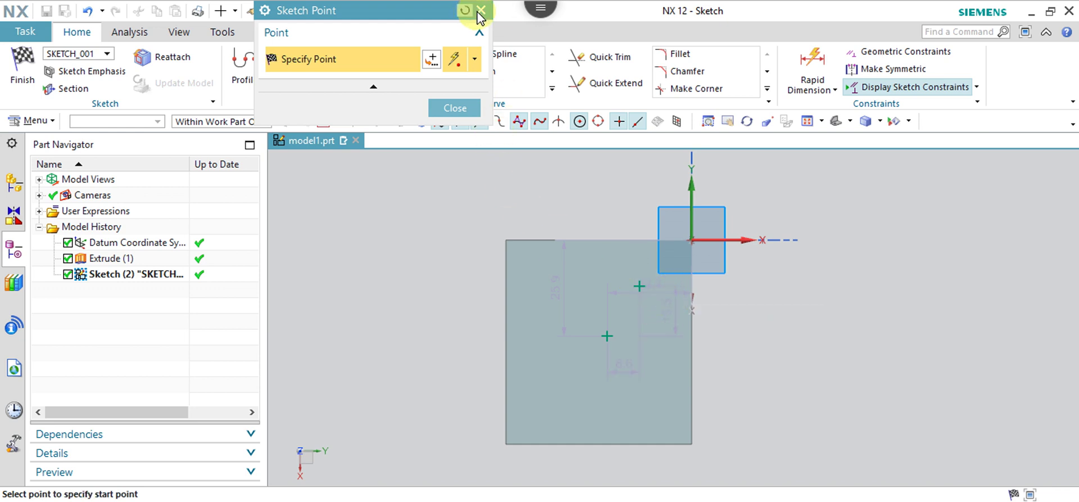
pyautogui.click(481, 11)
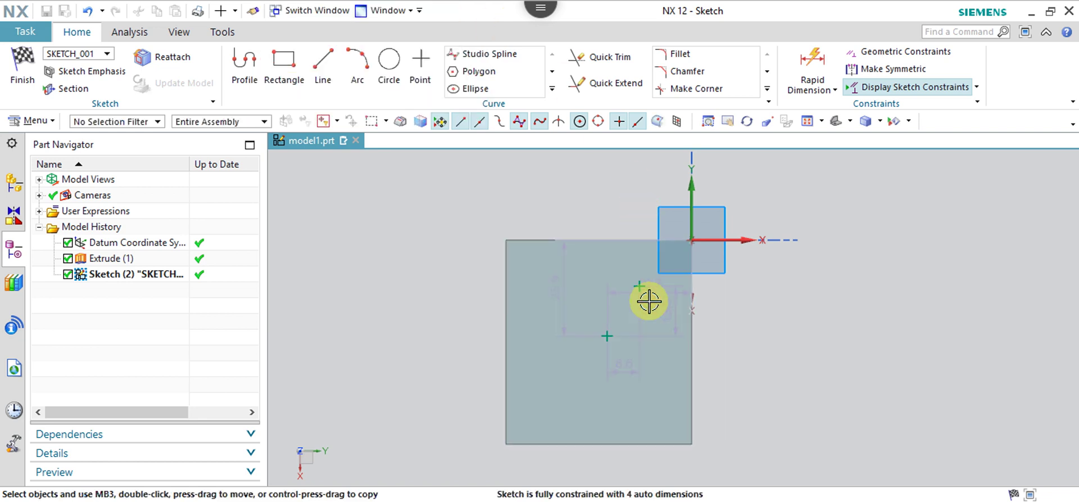
# - Select the hole's sketch point on the block's top face
pyautogui.scroll(-2, 647, 299)
pyautogui.scroll(3, 646, 295)
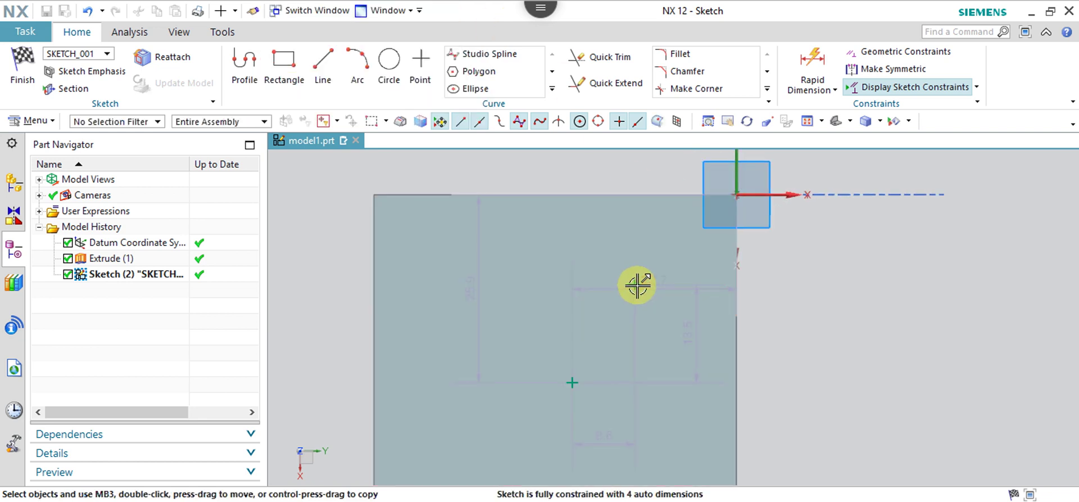
pyautogui.click(632, 282)
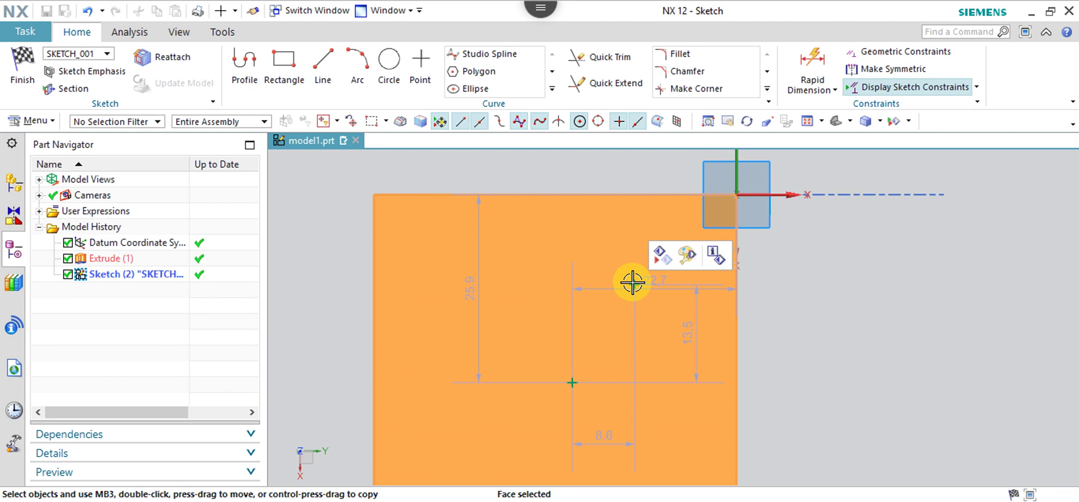
pyautogui.press('Escape')
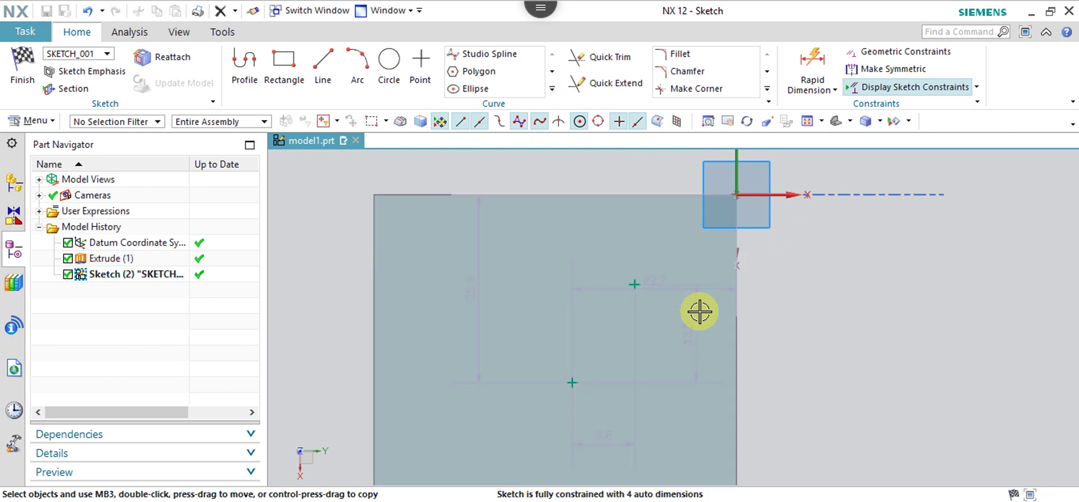
pyautogui.click(641, 287)
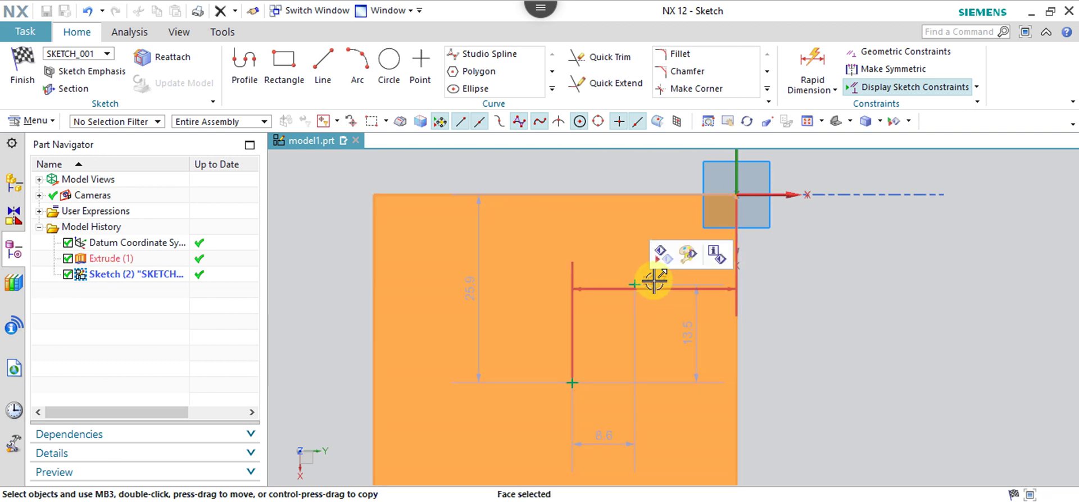
pyautogui.press('Escape')
pyautogui.scroll(5, 635, 284)
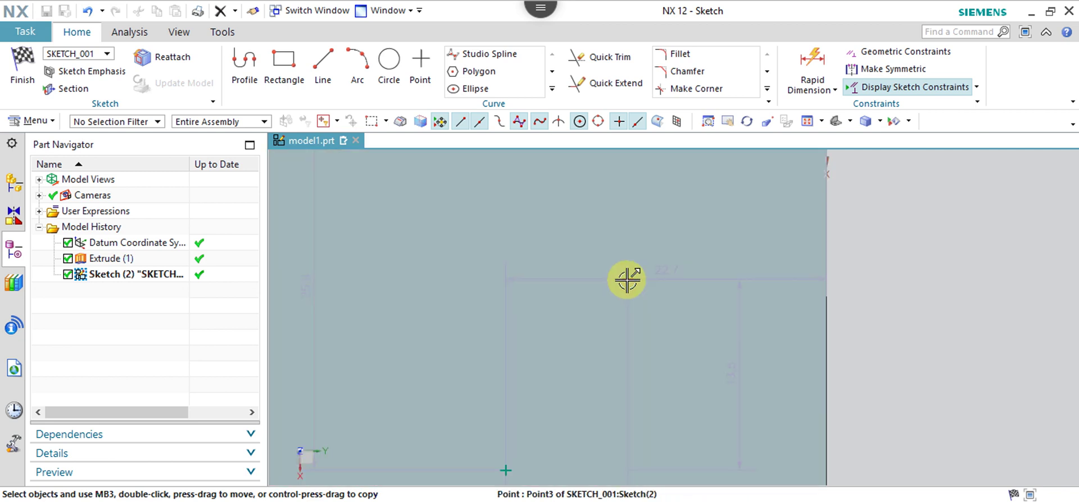
pyautogui.click(627, 279)
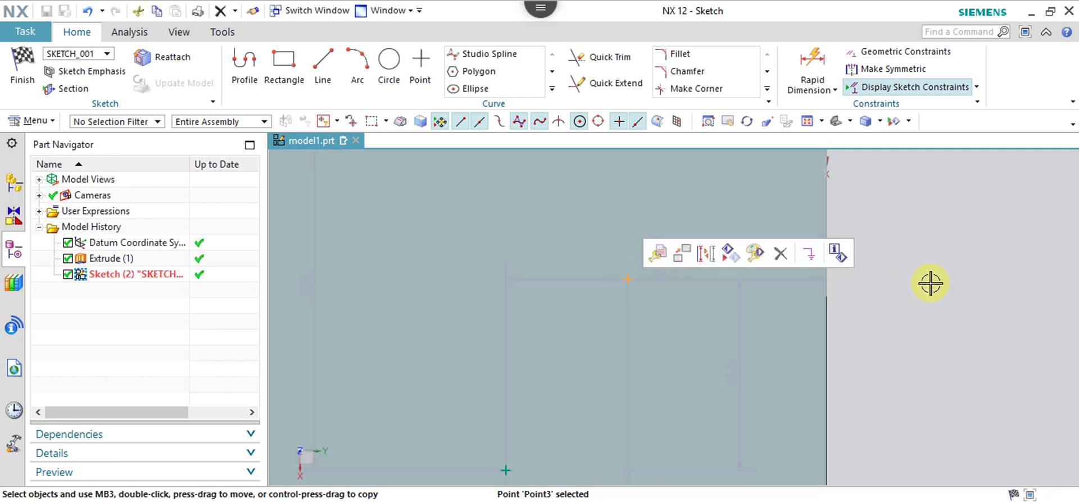
# - Change horizontal dimension p103 from 22.7 to 25 mm and move its label aside
pyautogui.scroll(-2, 847, 257)
pyautogui.scroll(1, 834, 267)
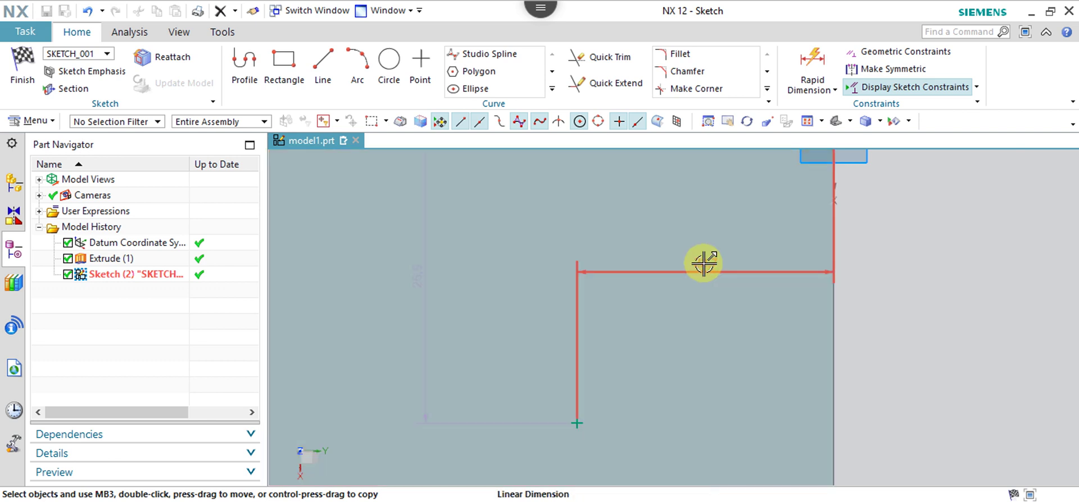
pyautogui.click(703, 265)
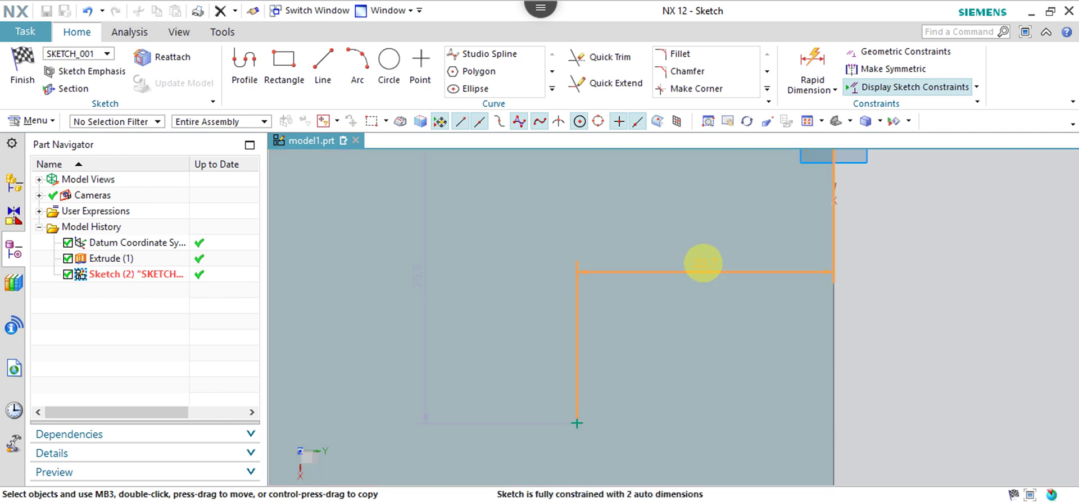
pyautogui.doubleClick(724, 271)
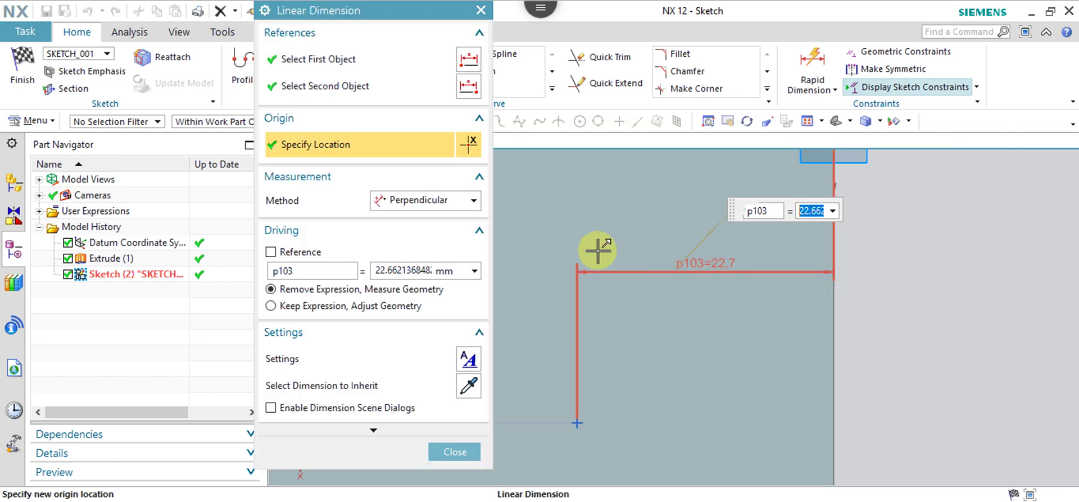
pyautogui.write('2')
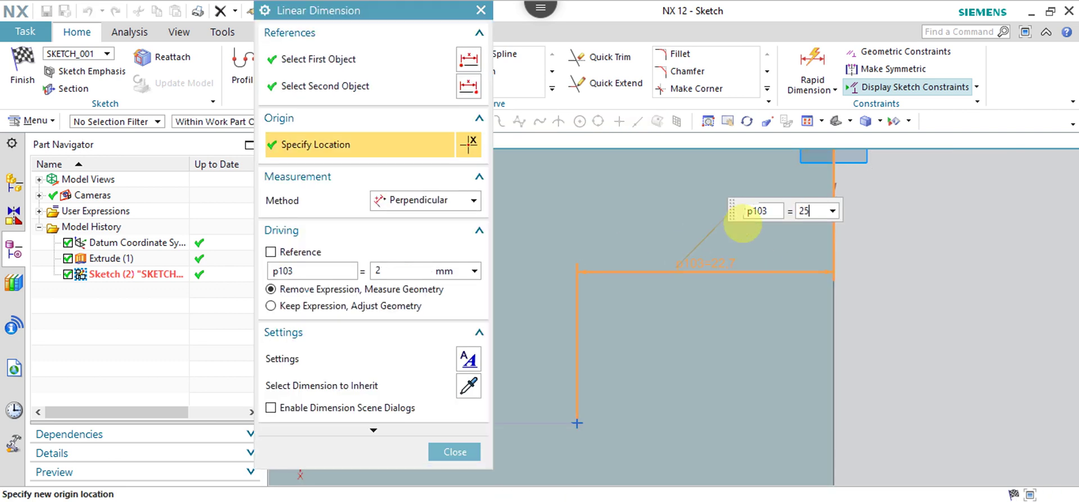
pyautogui.write('5')
pyautogui.press('Return')
pyautogui.click(887, 313)
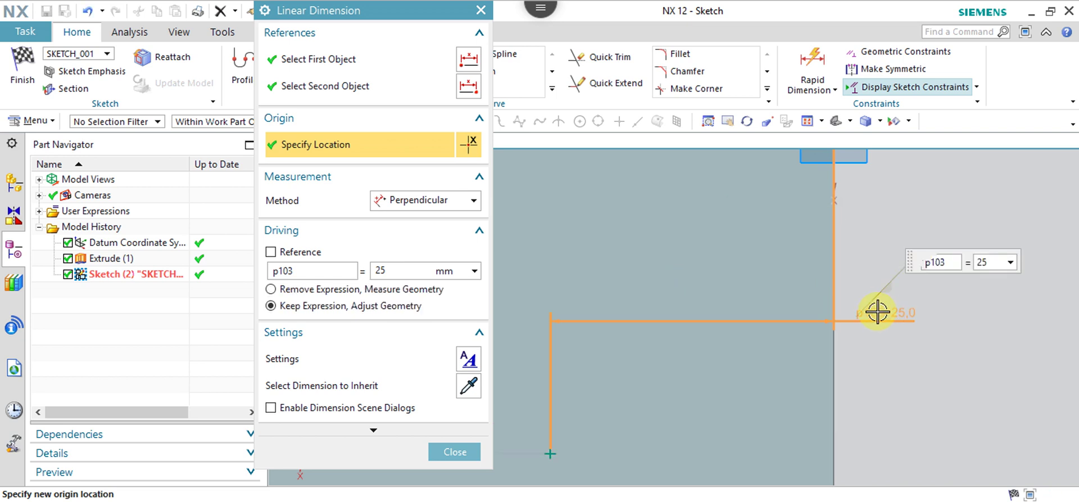
pyautogui.click(450, 452)
pyautogui.scroll(-2, 599, 390)
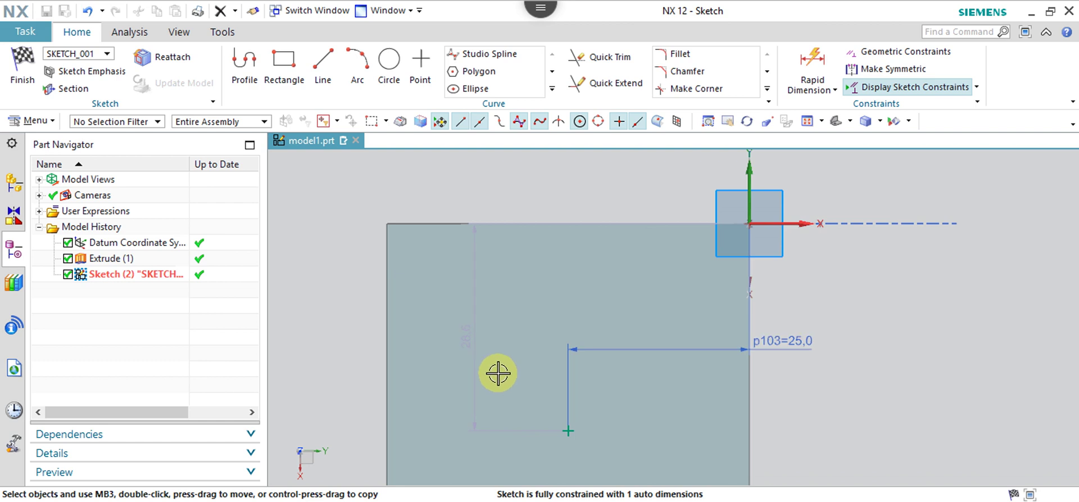
# - Dimension the point 25 mm (p104) from the top edge and finish the sketch
pyautogui.click(474, 347)
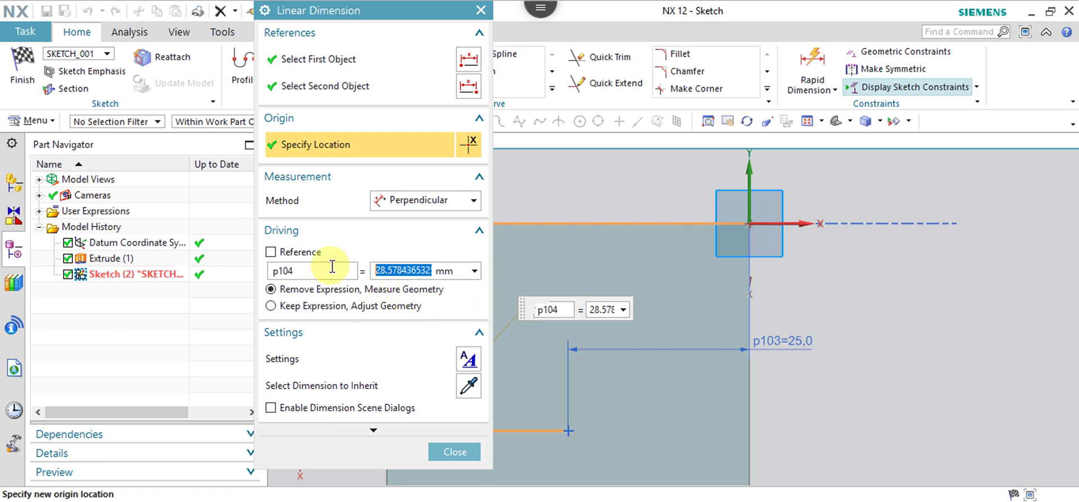
pyautogui.doubleClick(589, 318)
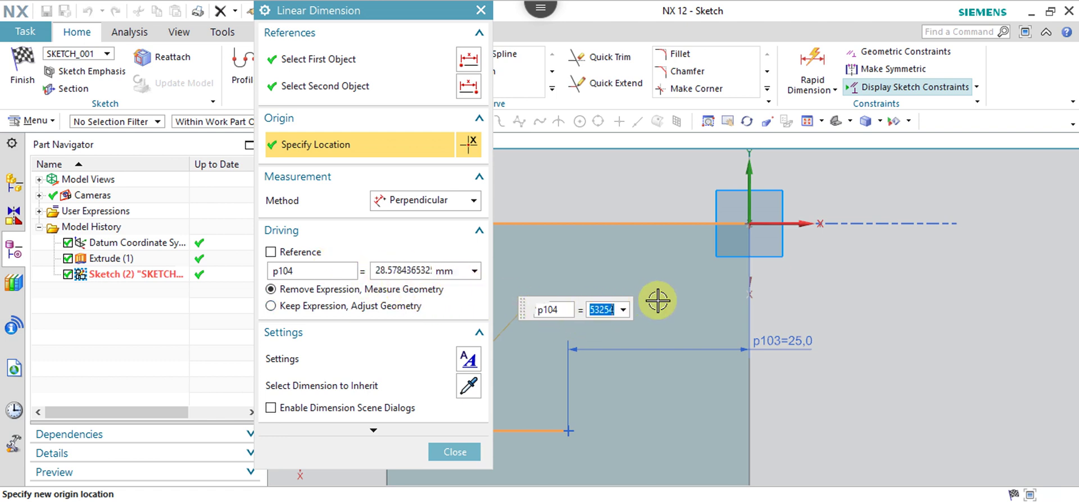
pyautogui.write('25')
pyautogui.press('Return')
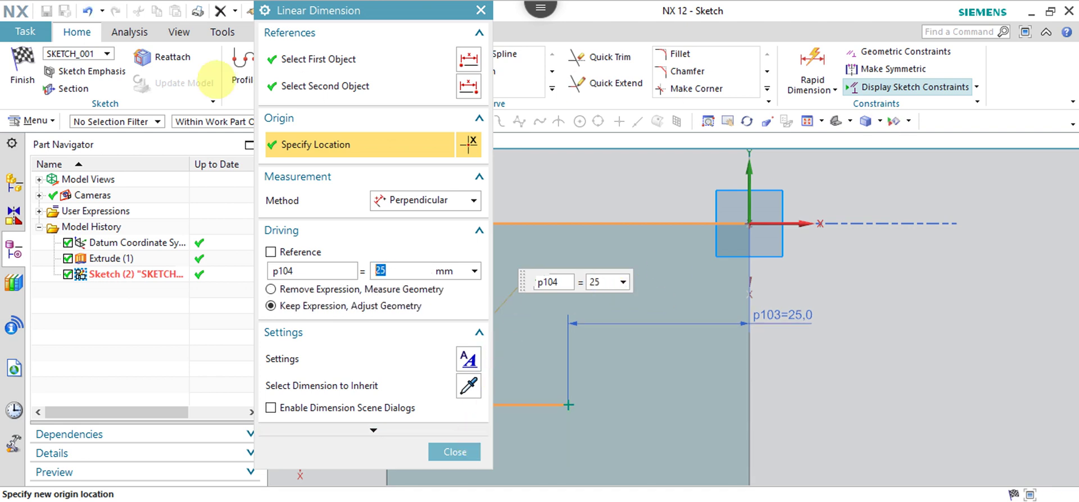
pyautogui.click(27, 61)
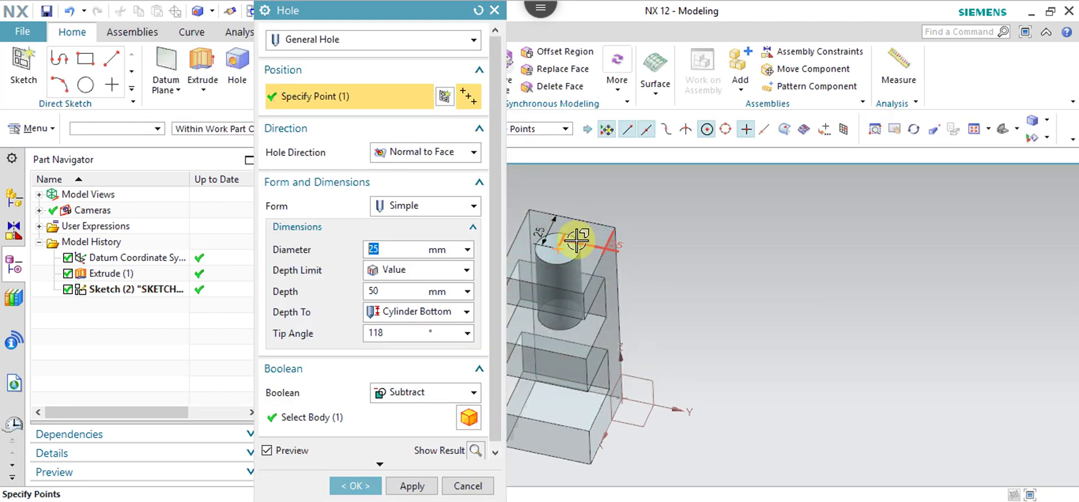
pyautogui.scroll(2, 568, 240)
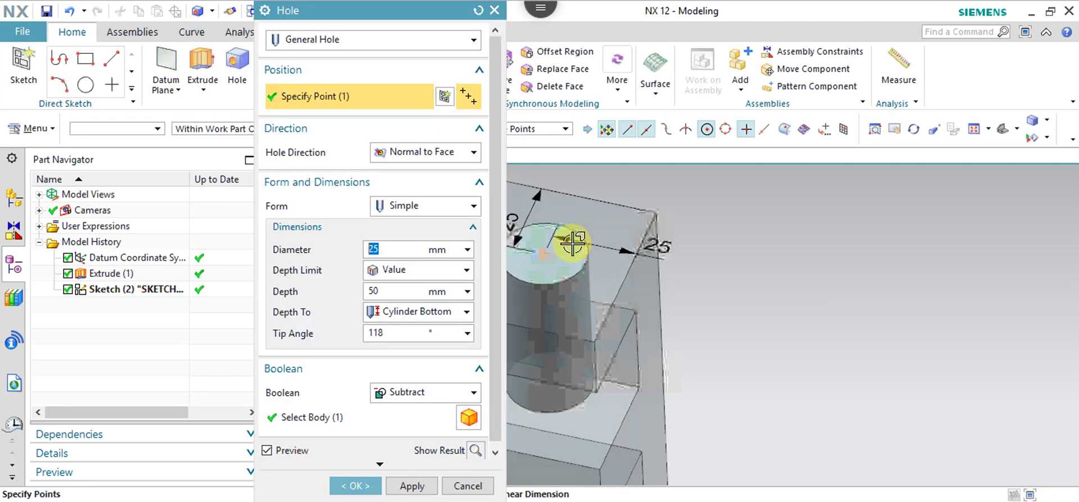
pyautogui.scroll(-3, 572, 242)
pyautogui.moveTo(534, 222)
pyautogui.mouseDown(button='middle')
pyautogui.moveTo(548, 206)
pyautogui.moveTo(513, 306)
pyautogui.mouseUp(button='middle')
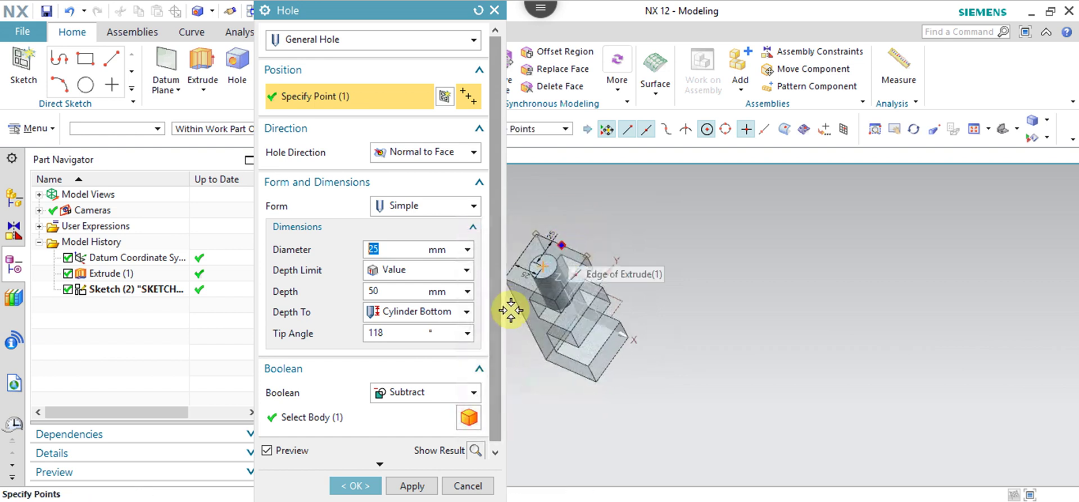
pyautogui.moveTo(537, 259)
pyautogui.mouseDown(button='middle')
pyautogui.moveTo(534, 240)
pyautogui.moveTo(578, 217)
pyautogui.moveTo(569, 240)
pyautogui.mouseUp(button='middle')
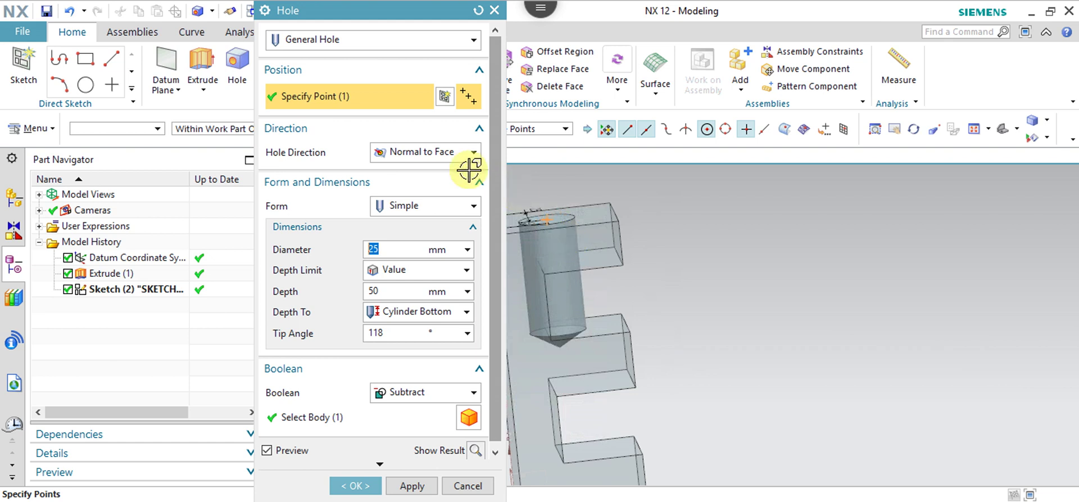
# - Keep the hole direction normal to the face and the form set to Simple
pyautogui.click(475, 153)
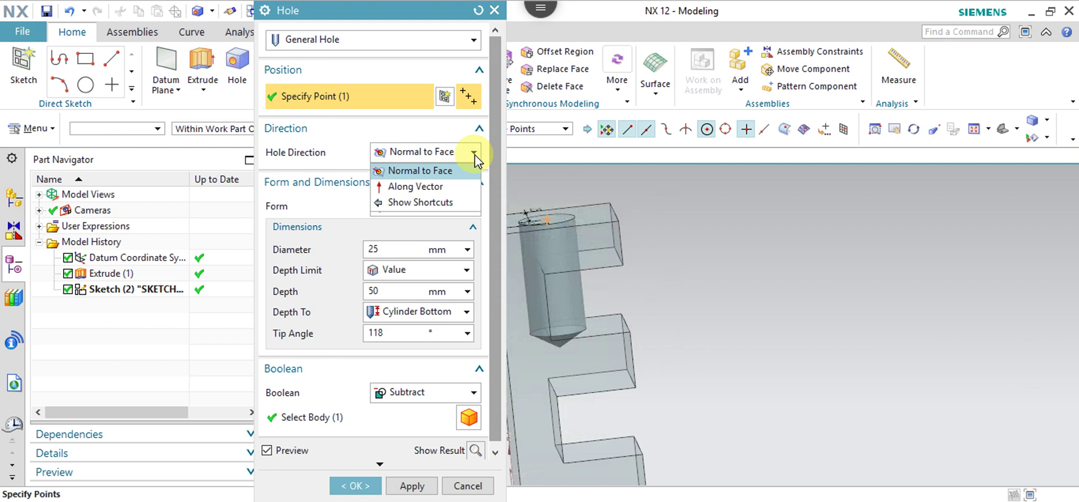
pyautogui.click(449, 172)
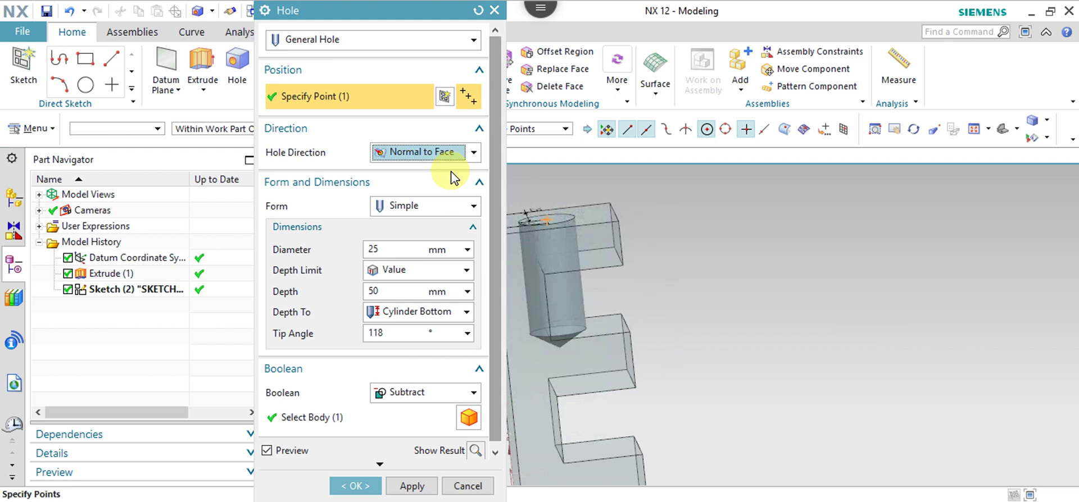
pyautogui.click(474, 207)
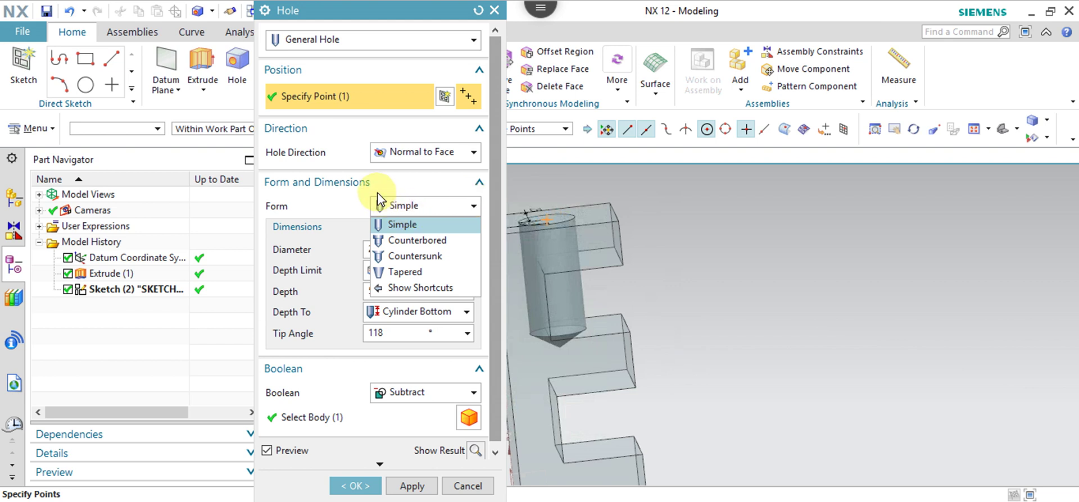
pyautogui.click(344, 192)
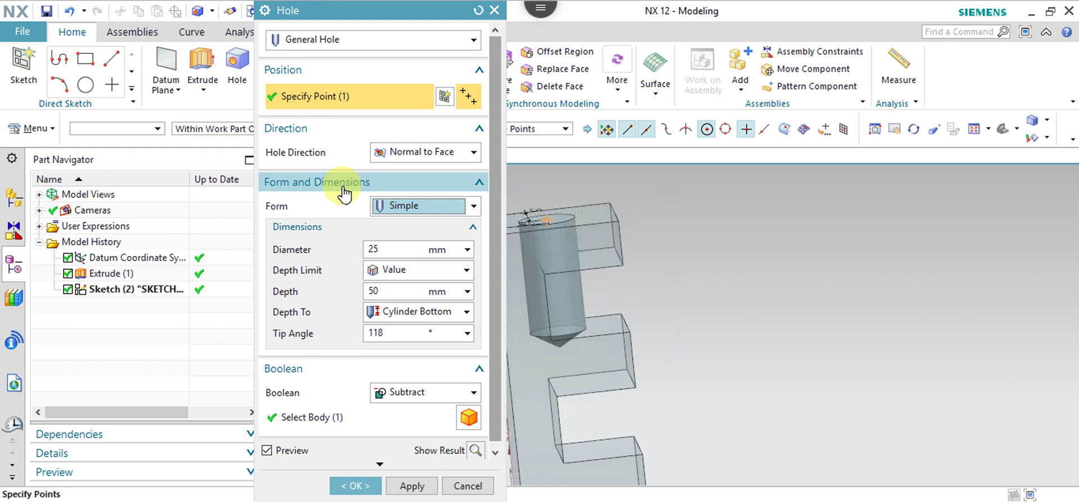
# - Create the hole with 6 mm diameter, 10 mm depth and a 120° tip angle
pyautogui.doubleClick(373, 247)
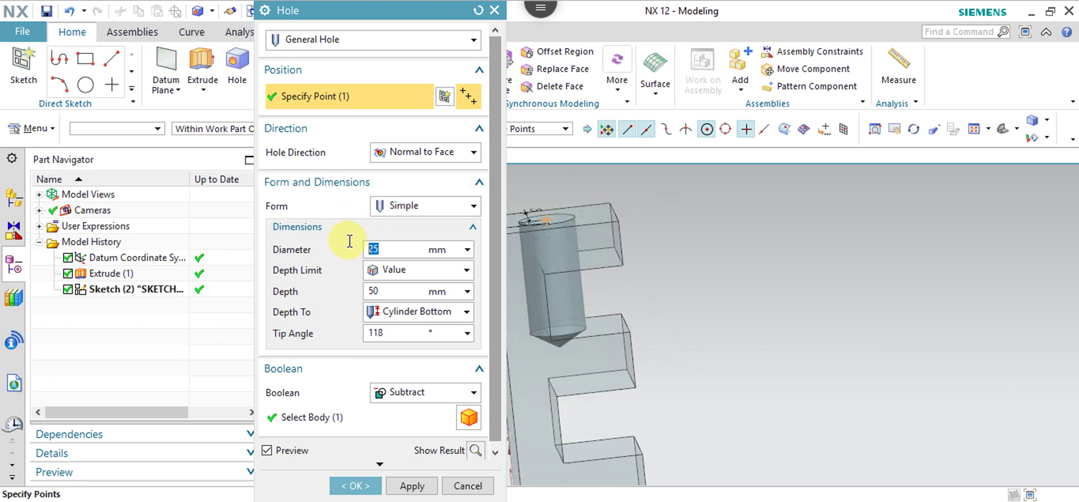
pyautogui.write('6')
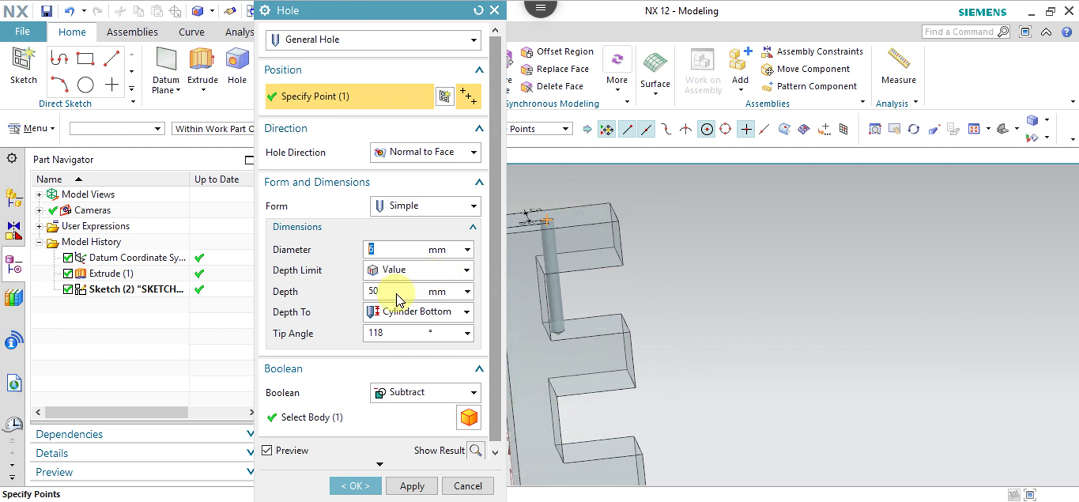
pyautogui.doubleClick(362, 290)
pyautogui.write('10')
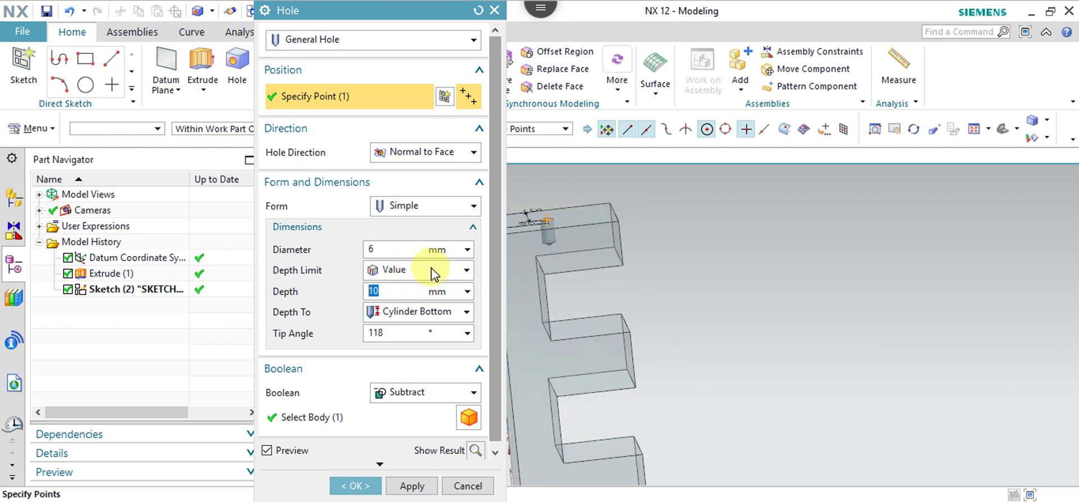
pyautogui.press('Tab')
pyautogui.write('120')
pyautogui.press('Return')
pyautogui.moveTo(585, 217); pyautogui.dragTo(558, 212, button='middle')
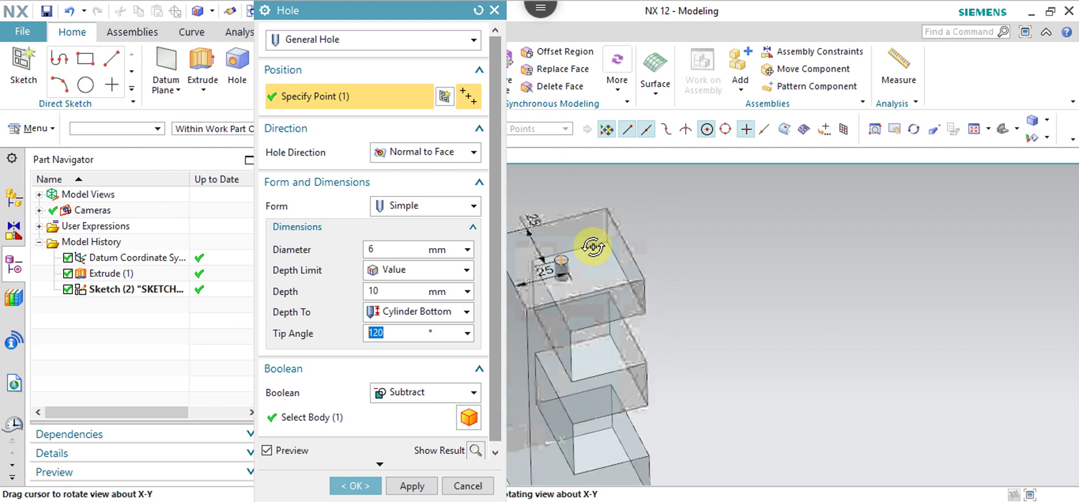
pyautogui.scroll(-3, 563, 270)
pyautogui.scroll(3, 563, 270)
pyautogui.scroll(3, 550, 270)
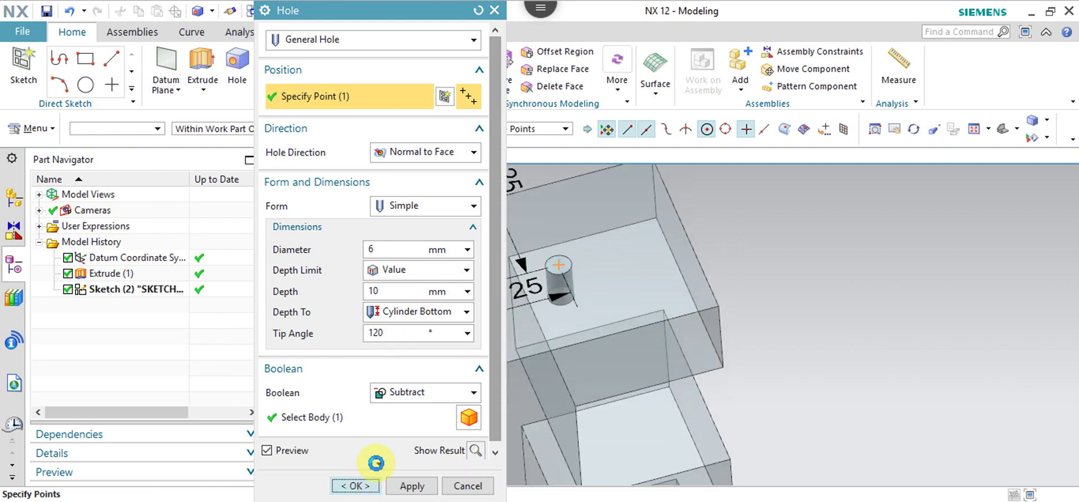
pyautogui.click(362, 486)
# - Orbit to view the finished 6 mm hole and bring up Simple Hole (2)'s context menu
pyautogui.moveTo(534, 284)
pyautogui.mouseDown(button='middle')
pyautogui.moveTo(522, 324)
pyautogui.moveTo(527, 291)
pyautogui.moveTo(424, 280)
pyautogui.mouseUp(button='middle')
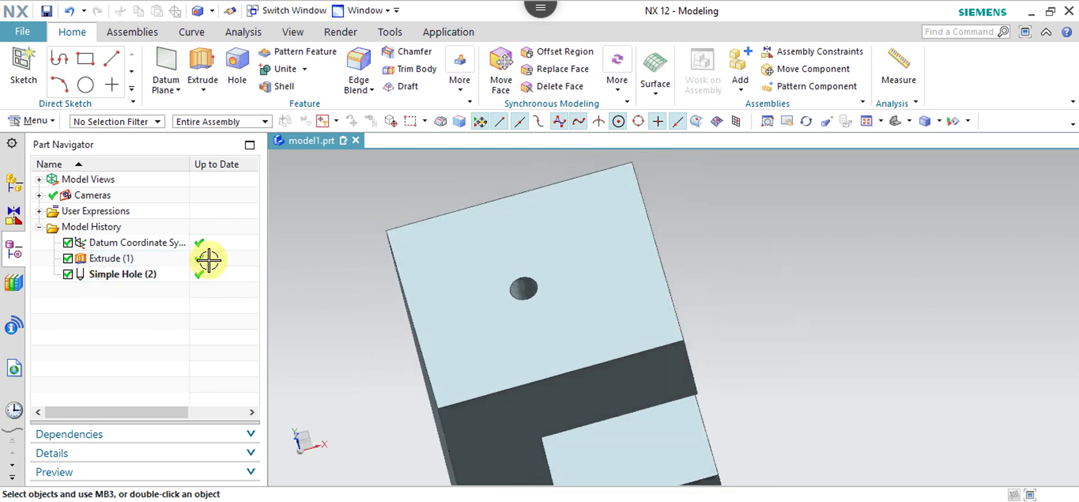
pyautogui.rightClick(98, 275)
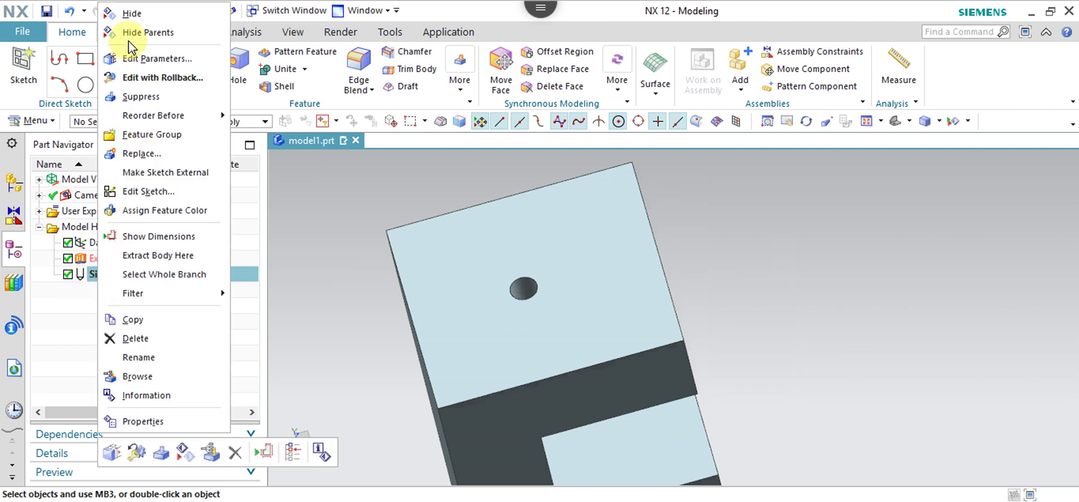
pyautogui.click(360, 293)
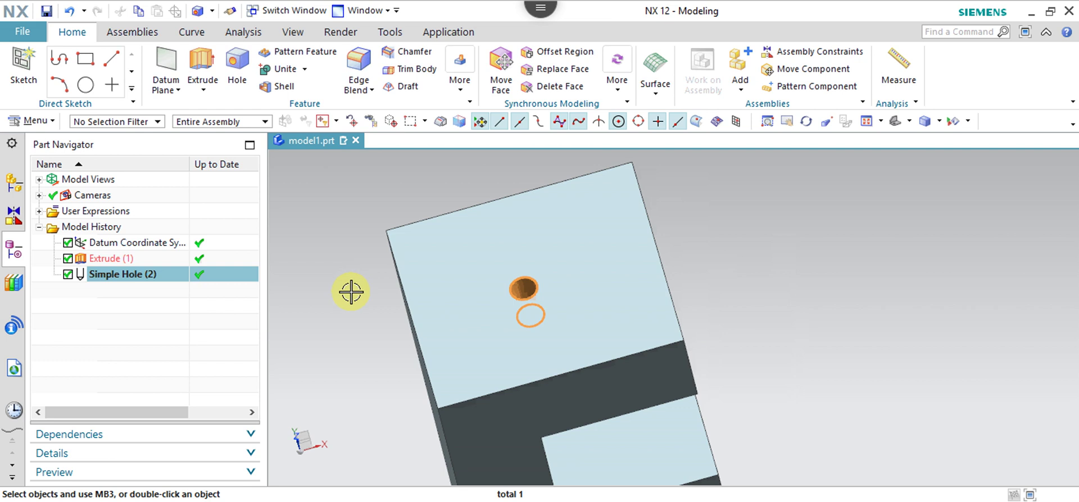
pyautogui.press('Escape')
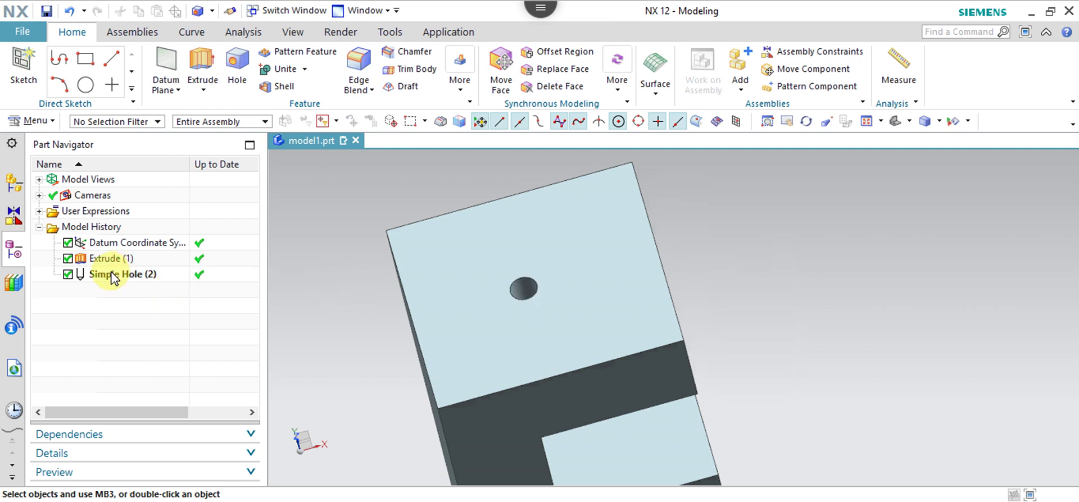
pyautogui.rightClick(114, 274)
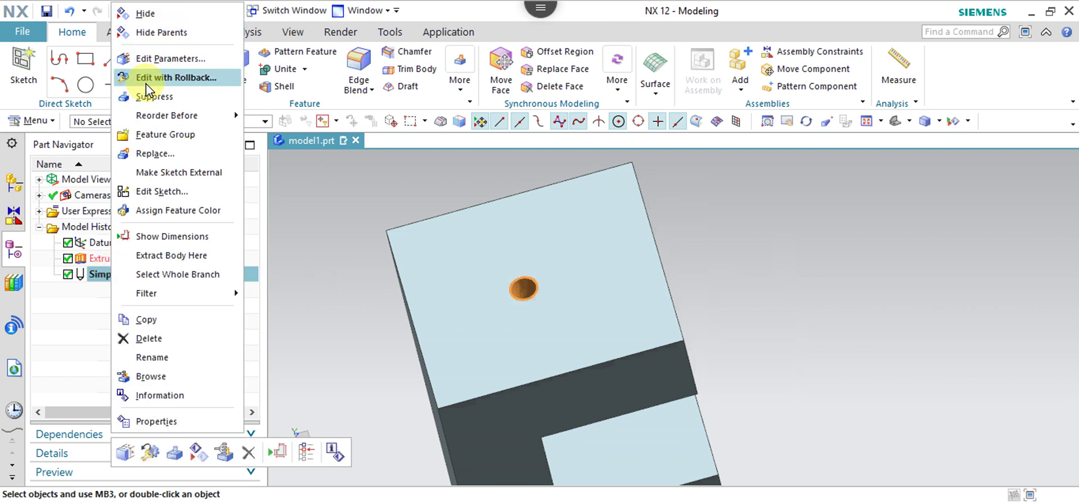
# - Edit Simple Hole (2)'s parameters, keeping the depth limited by Value, and review the Form choices
pyautogui.click(147, 58)
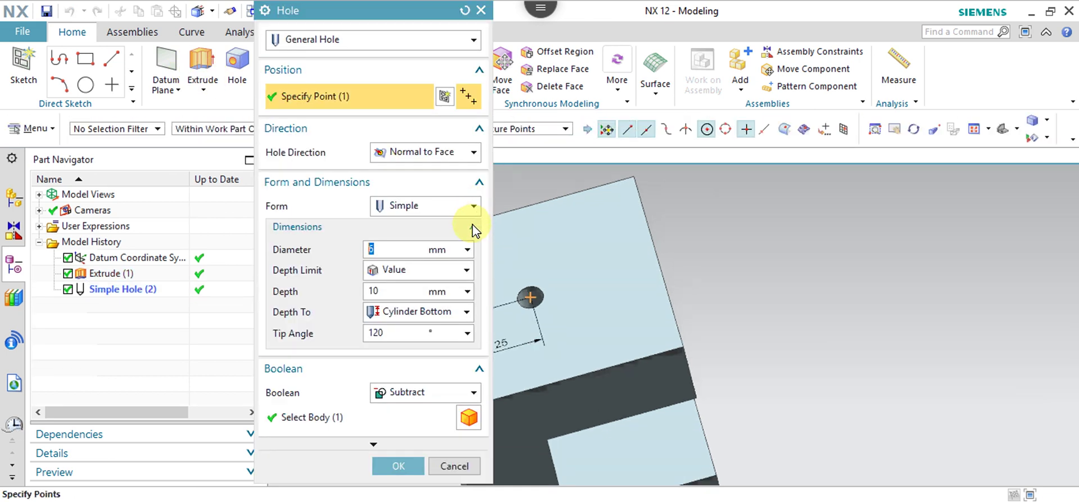
pyautogui.click(466, 270)
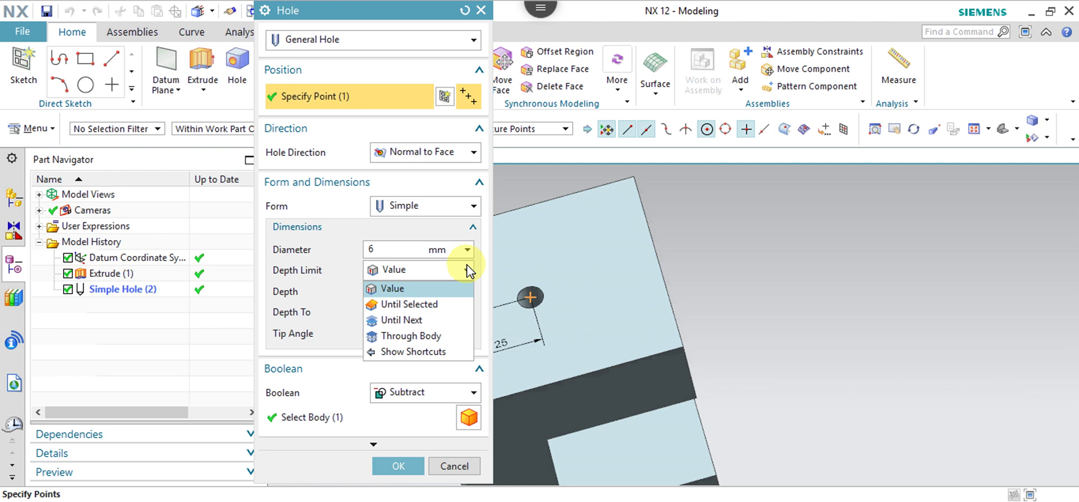
pyautogui.click(469, 272)
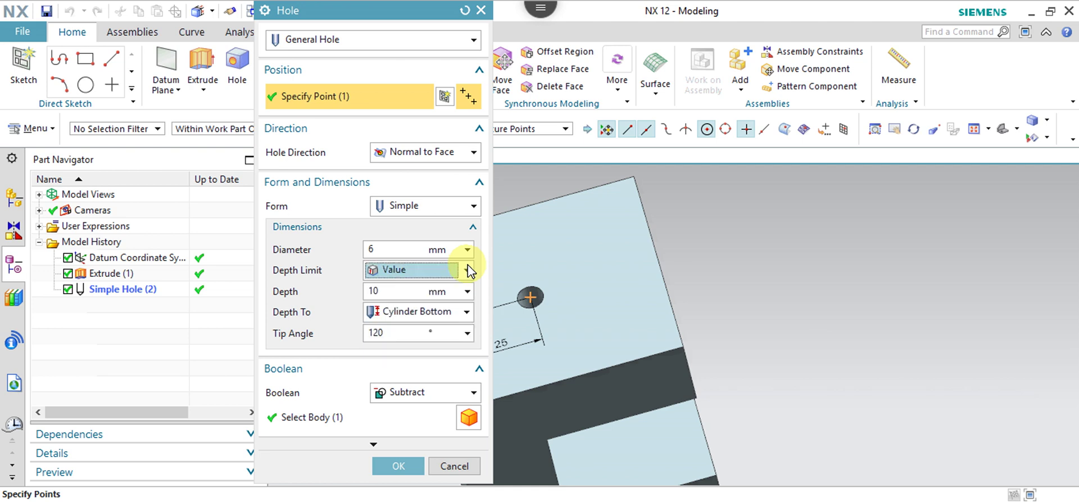
pyautogui.click(468, 314)
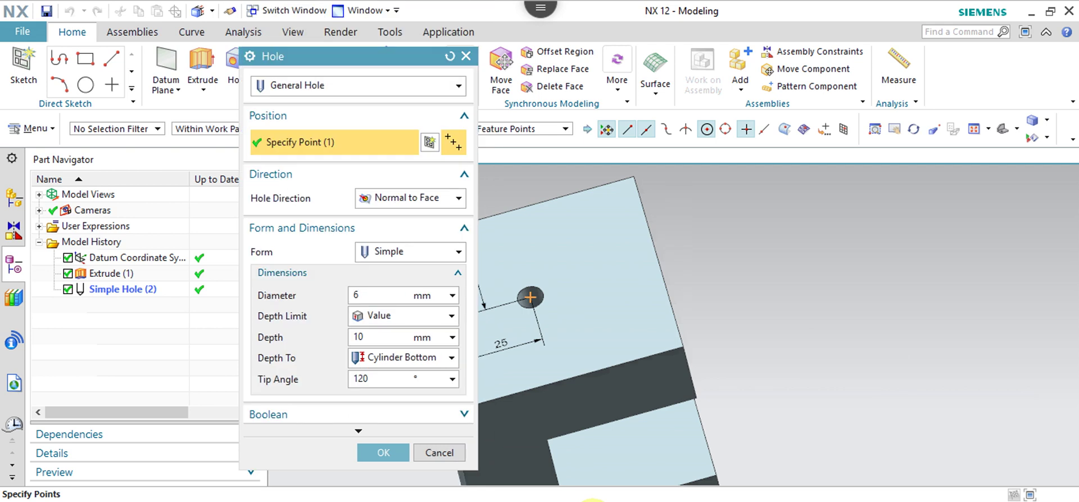
pyautogui.click(377, 328)
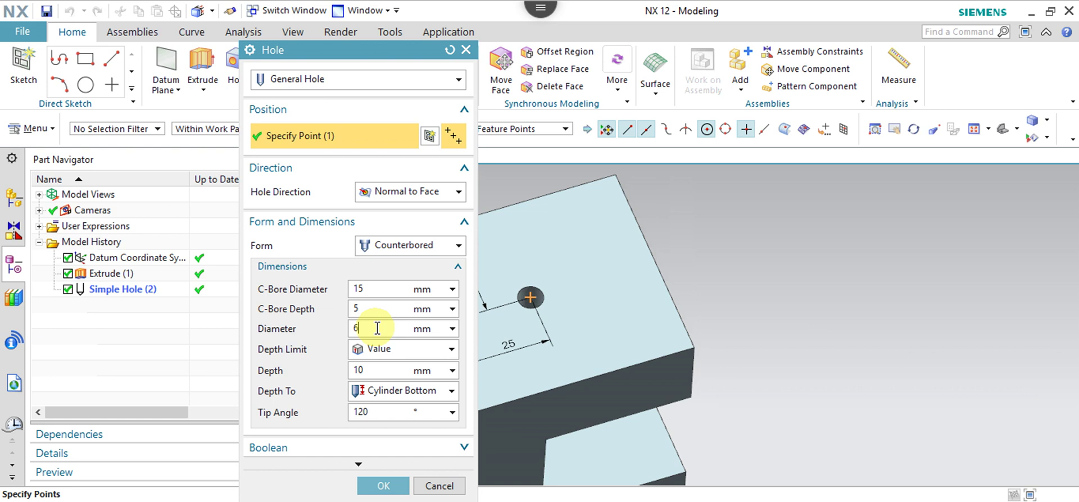
pyautogui.click(448, 249)
# - Apply the Counterbored form to the hole and orbit to inspect the result
pyautogui.click(450, 246)
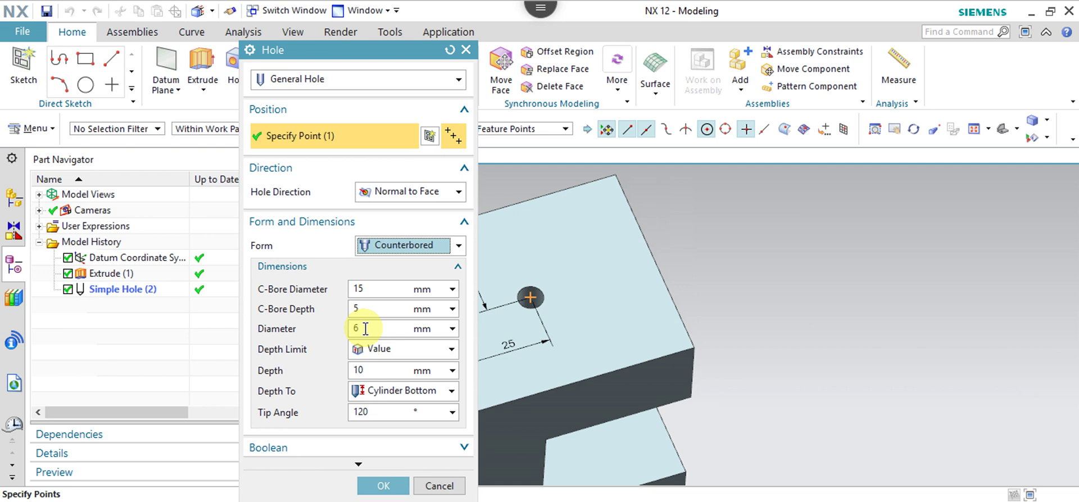
pyautogui.click(386, 486)
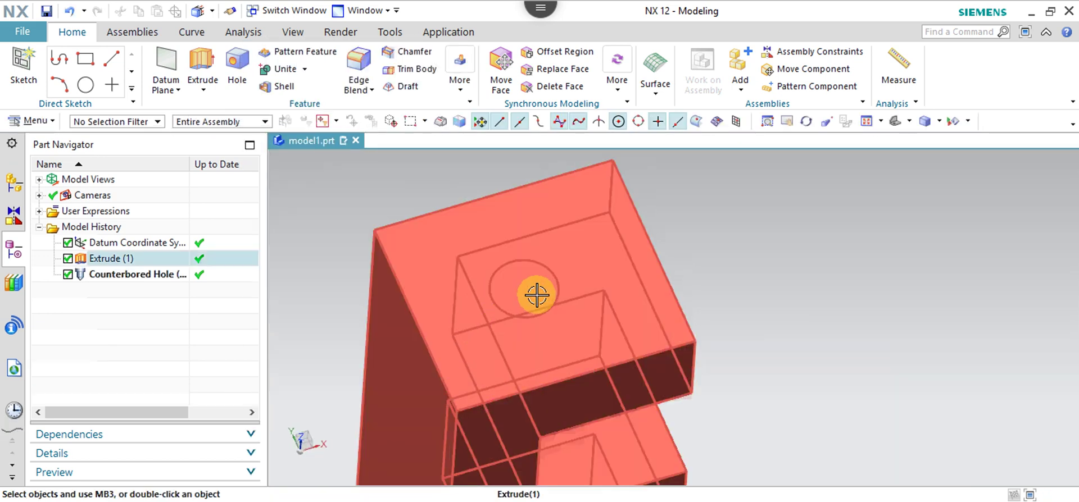
pyautogui.click(828, 221)
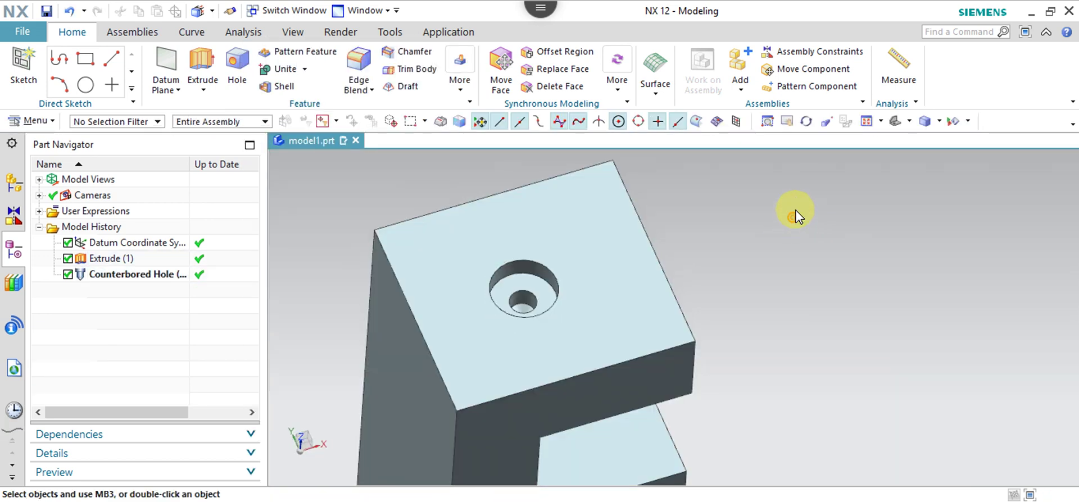
pyautogui.moveTo(792, 217); pyautogui.dragTo(677, 204, button='middle')
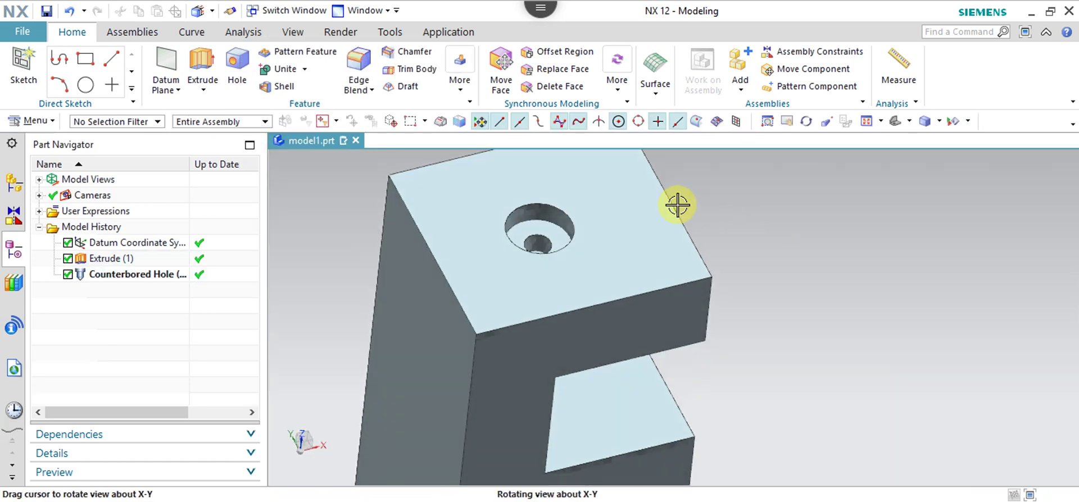
# - Edit the Counterbored Hole's parameters, keeping the Boolean set to Subtract
pyautogui.rightClick(85, 276)
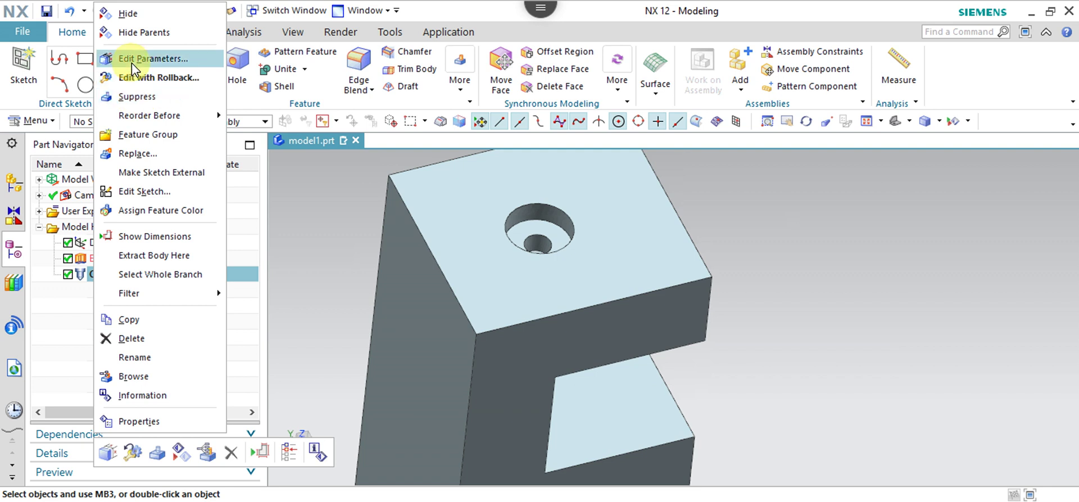
pyautogui.click(133, 63)
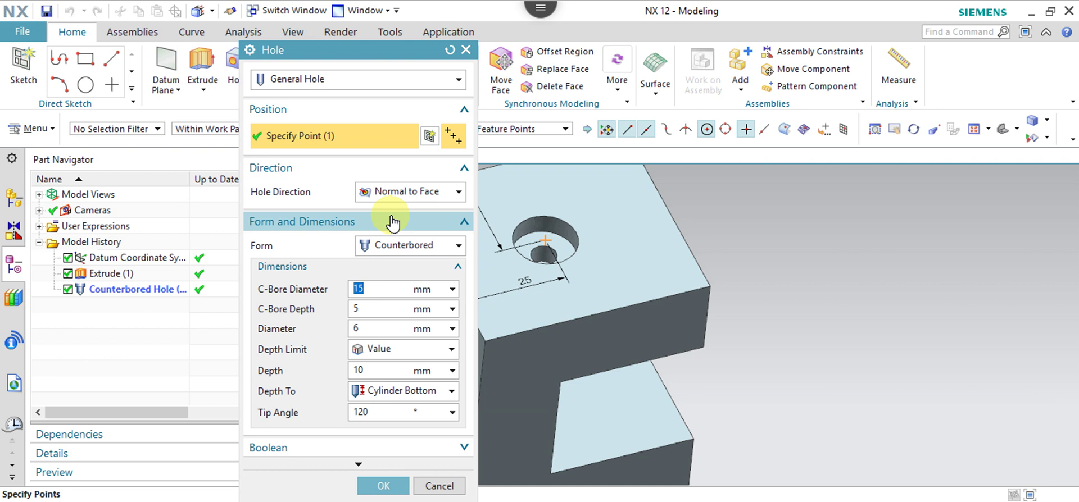
pyautogui.click(465, 454)
pyautogui.click(459, 430)
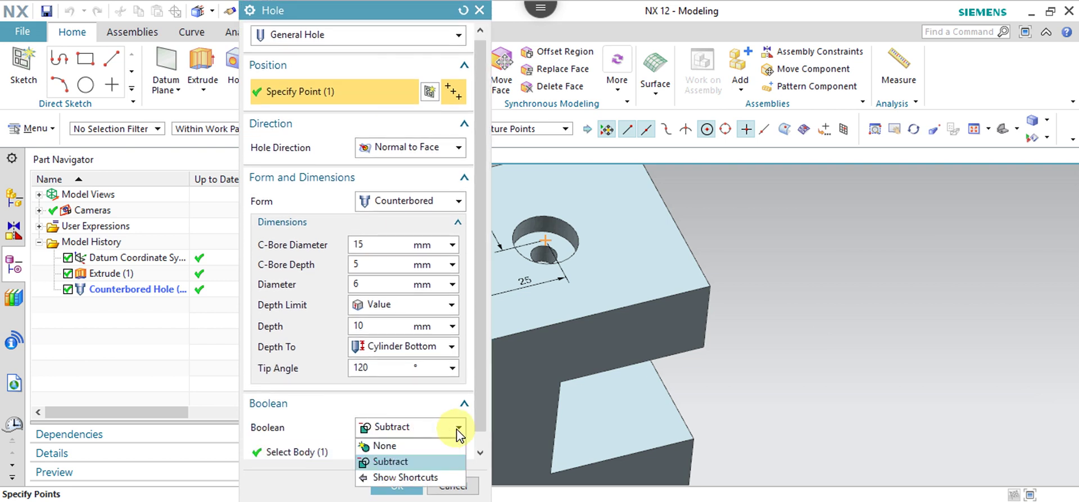
pyautogui.click(459, 431)
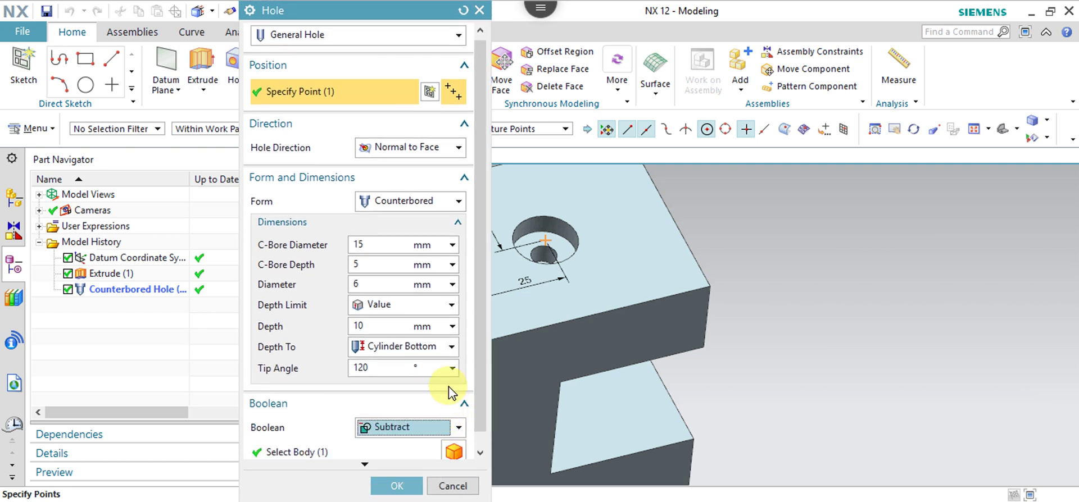
# - Change the hole form to Countersunk (15 mm, 90°) and select the resulting hole
pyautogui.click(460, 206)
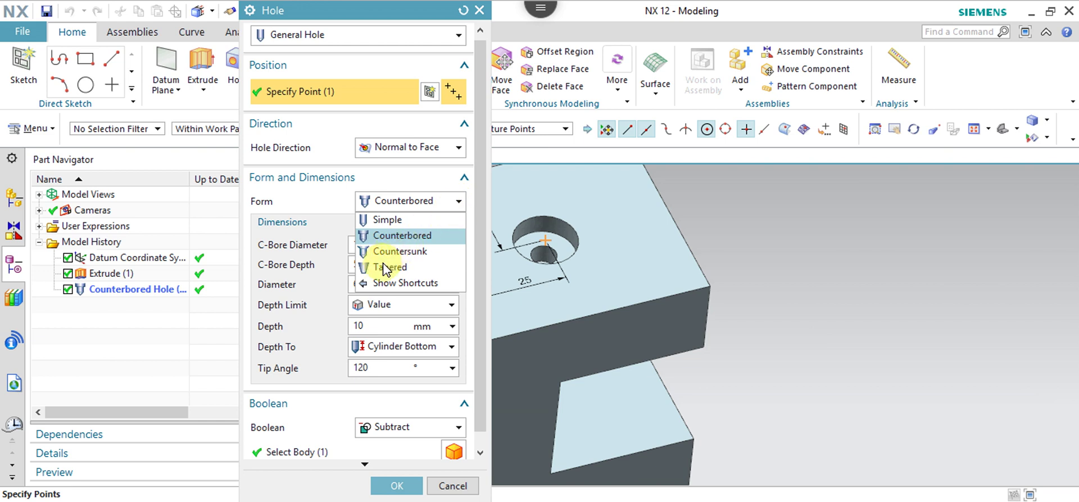
pyautogui.click(399, 254)
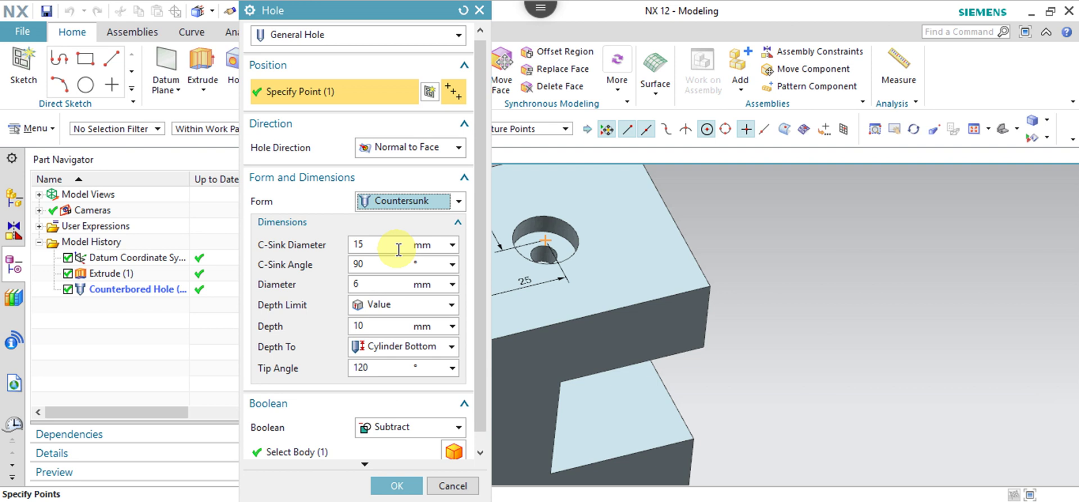
pyautogui.click(396, 486)
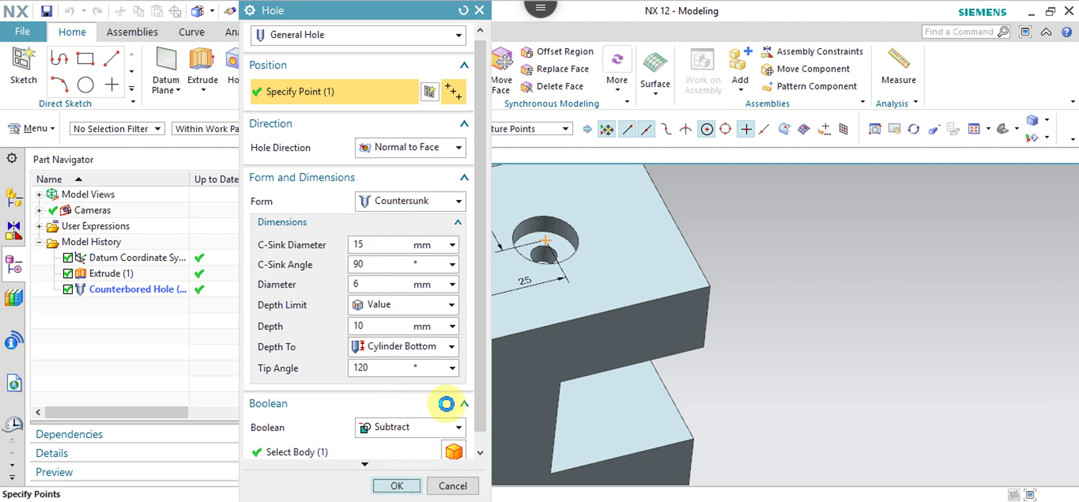
pyautogui.scroll(-3, 560, 217)
pyautogui.scroll(5, 560, 217)
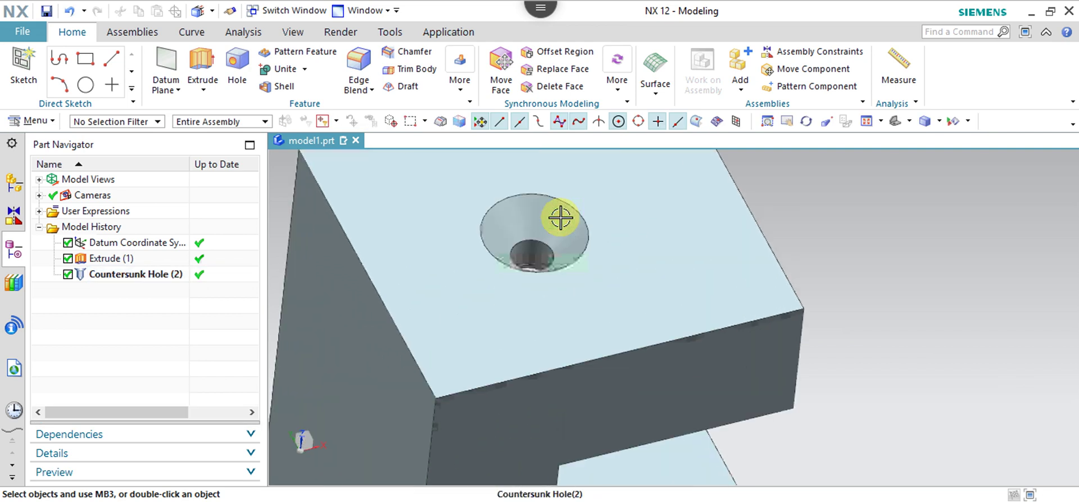
pyautogui.scroll(2, 560, 218)
pyautogui.click(558, 217)
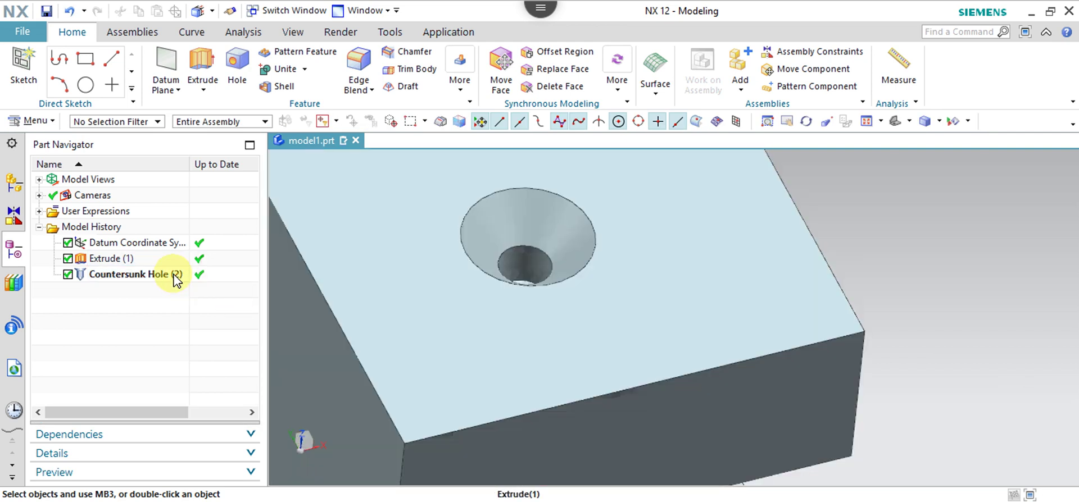
# - Re-edit the countersunk hole to a 10 mm countersink diameter with Extend Start enabled, and apply
pyautogui.rightClick(177, 278)
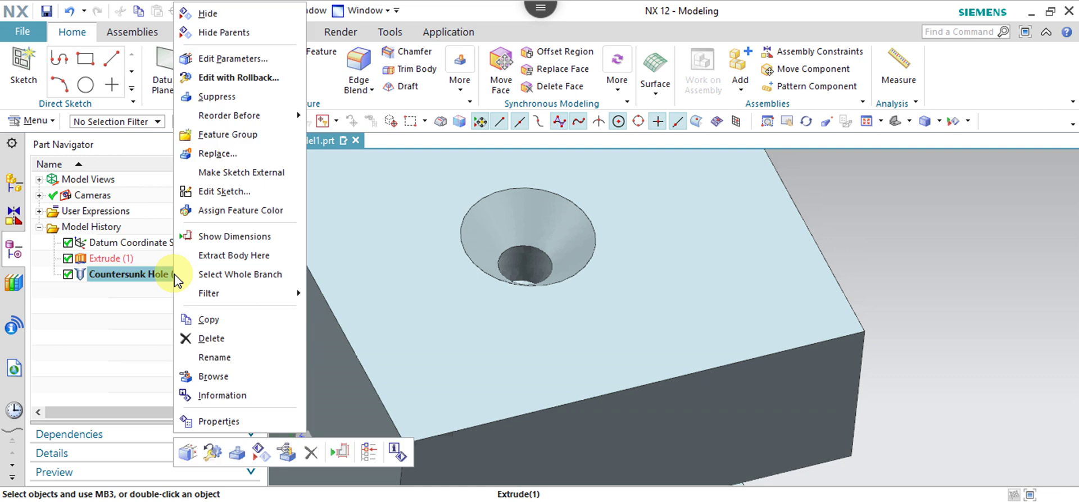
pyautogui.click(210, 61)
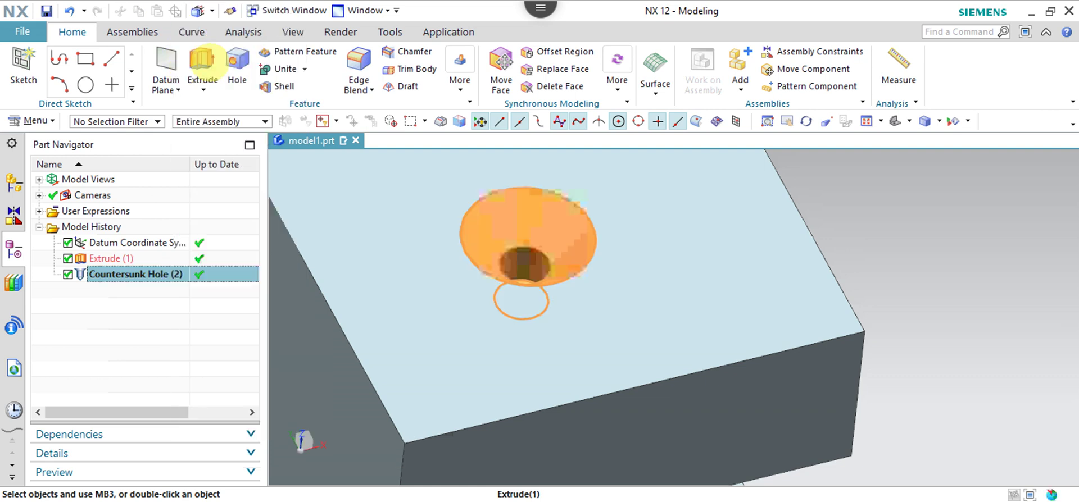
pyautogui.doubleClick(400, 257)
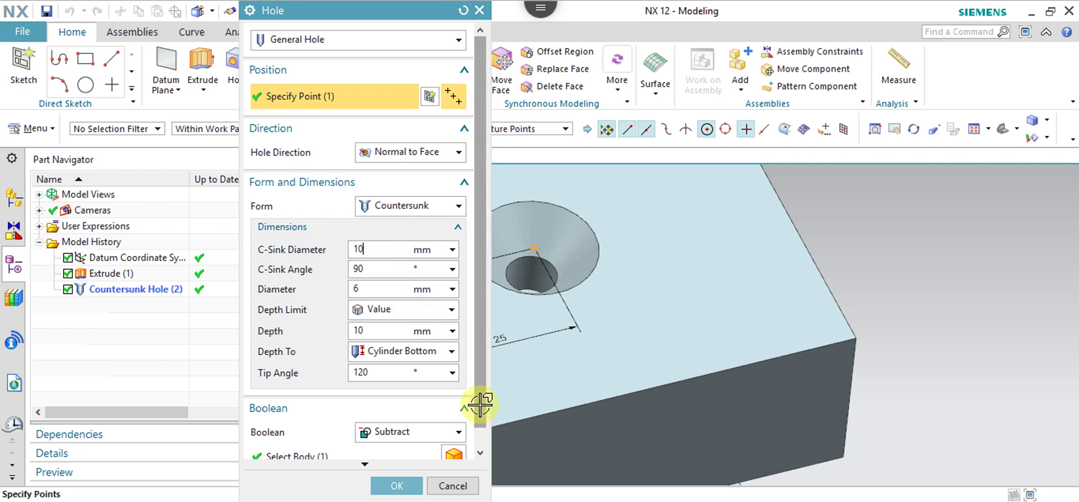
pyautogui.click(480, 452)
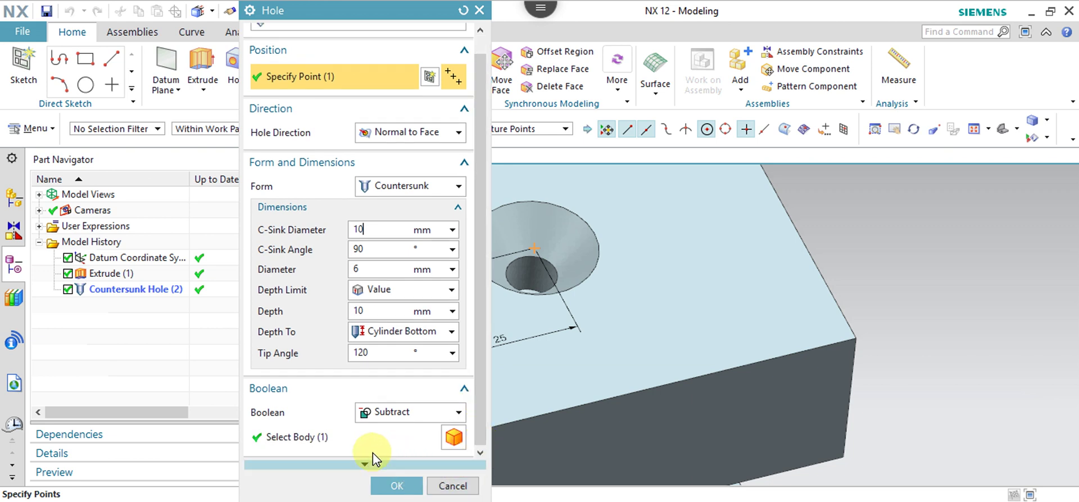
pyautogui.click(365, 466)
pyautogui.moveTo(479, 372); pyautogui.dragTo(478, 458)
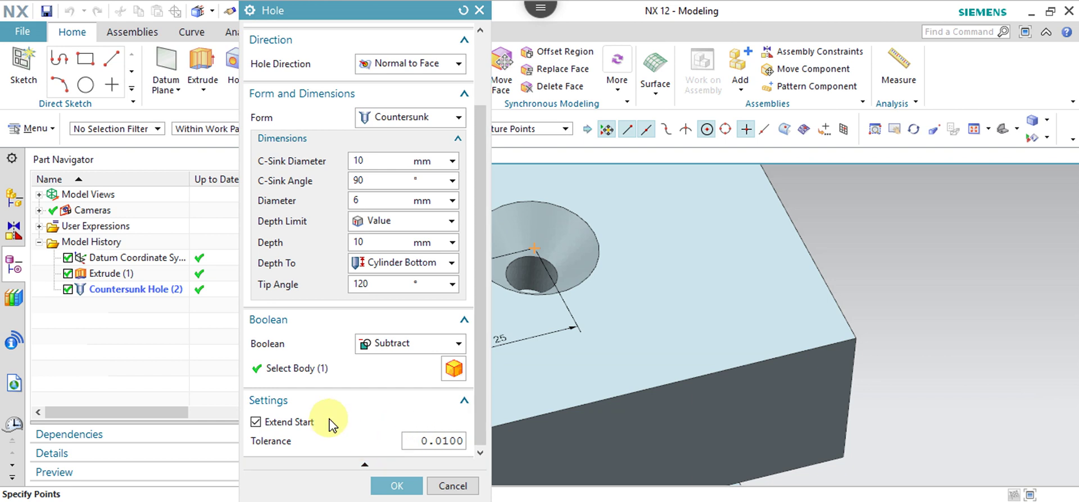
pyautogui.click(397, 487)
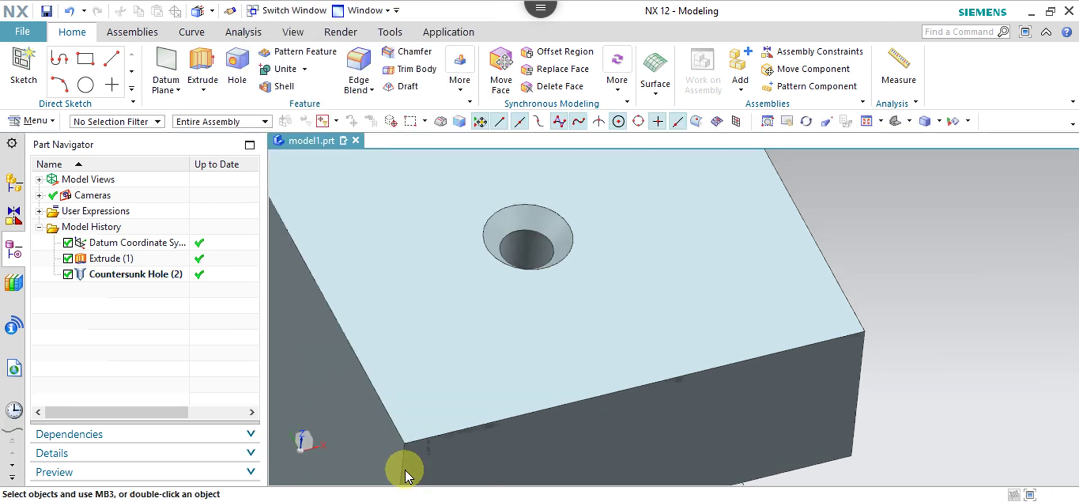
# - Deselect the new hole, zoom in on it, and bring up Countersunk Hole (2) options
pyautogui.click(544, 223)
pyautogui.scroll(-3, 544, 224)
pyautogui.press('Escape')
pyautogui.scroll(5, 542, 222)
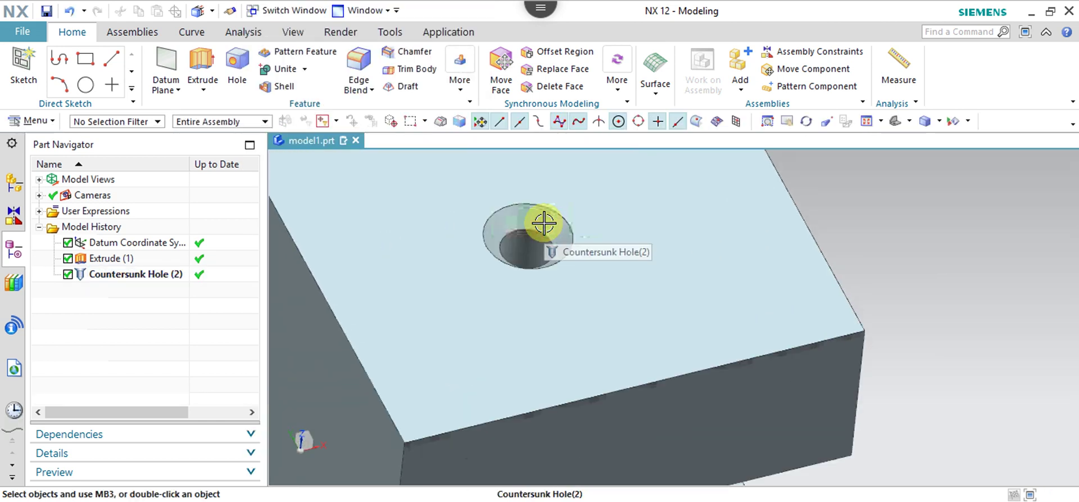
pyautogui.scroll(3, 547, 224)
pyautogui.scroll(2, 563, 265)
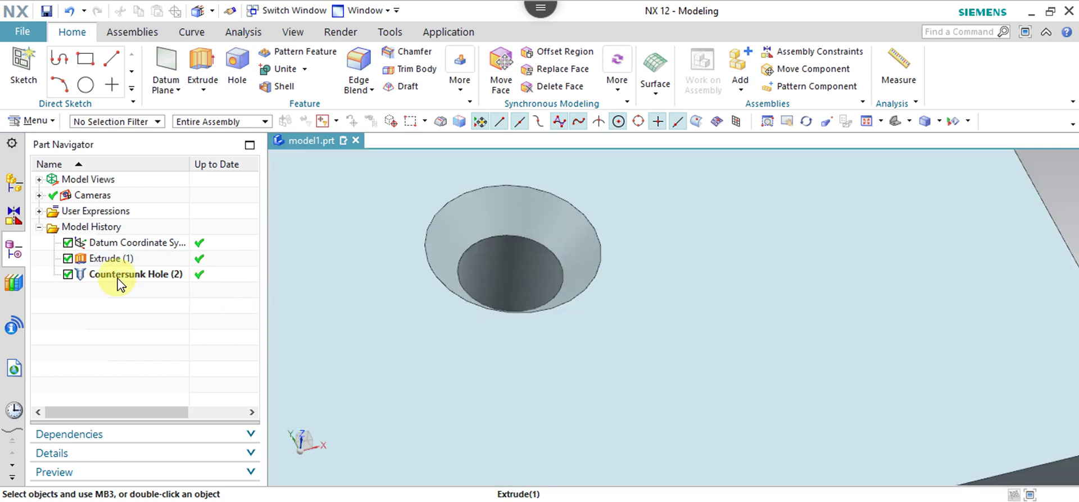
pyautogui.rightClick(122, 284)
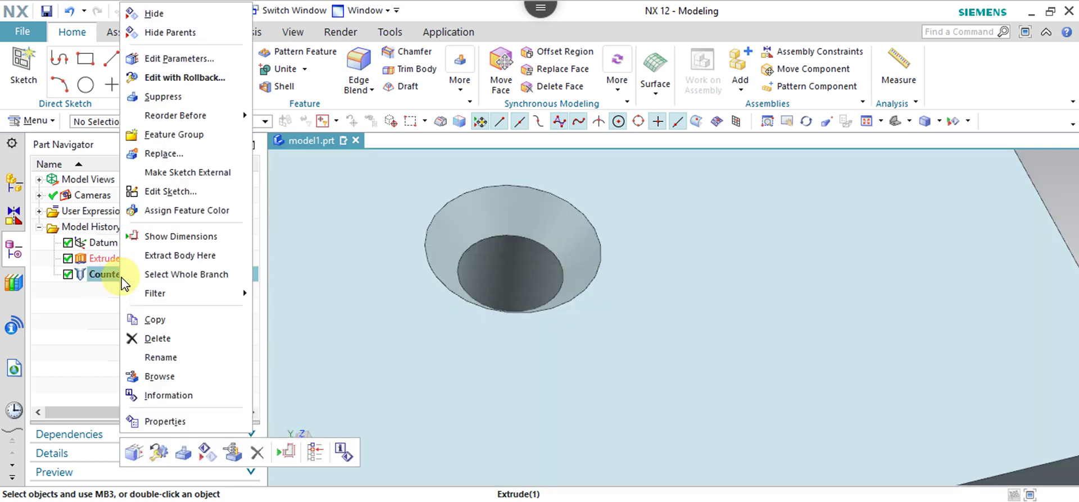
# - Change the hole form from Countersunk to Tapered: 6 mm diameter, 10° taper, 10 mm deep
pyautogui.click(150, 61)
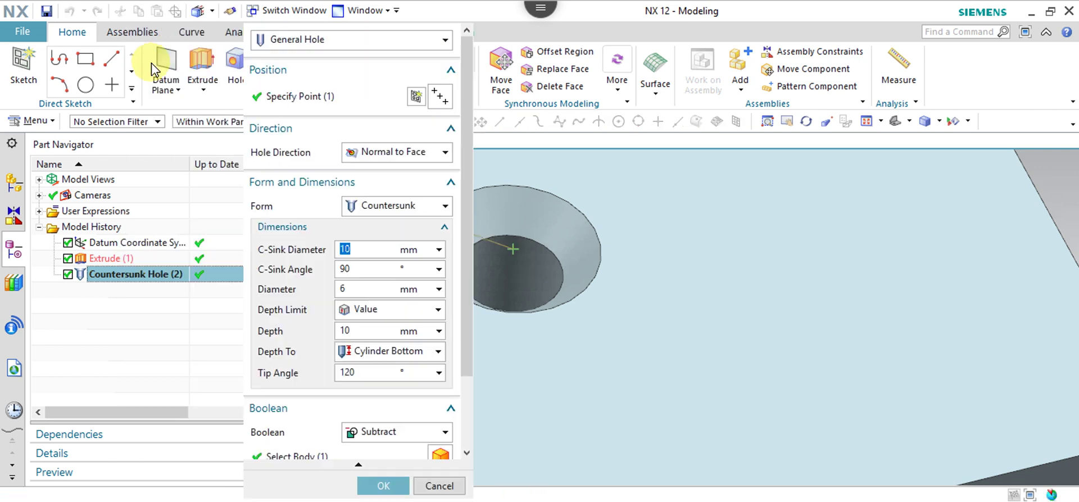
pyautogui.click(458, 206)
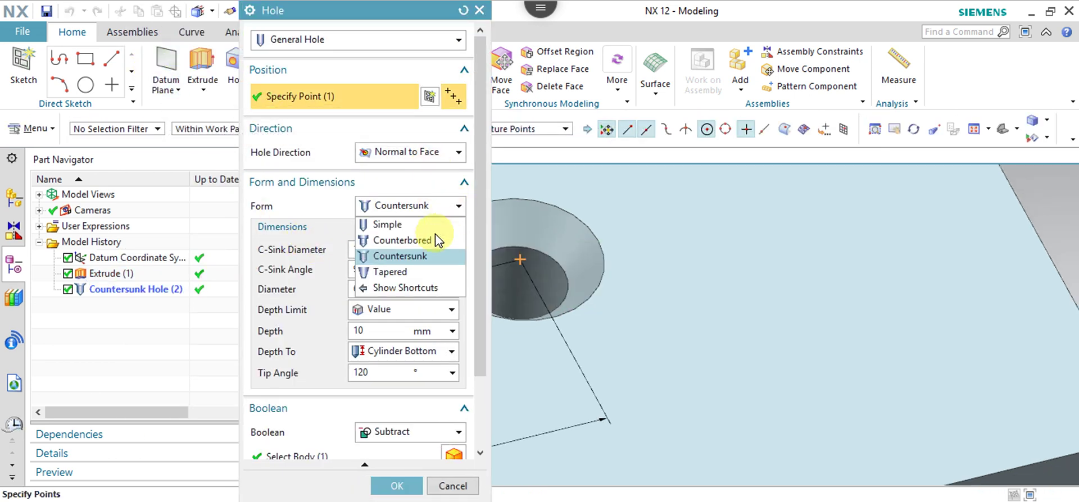
pyautogui.click(397, 272)
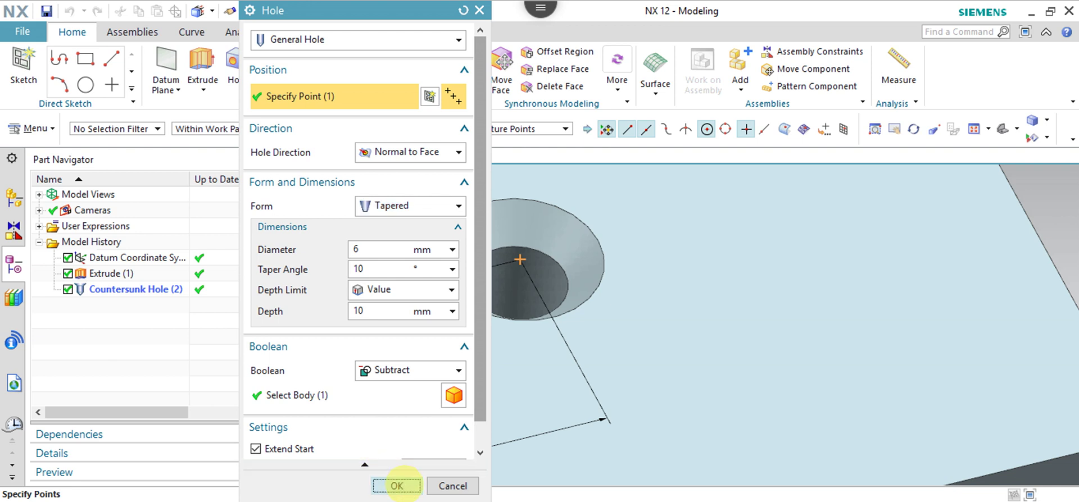
pyautogui.click(396, 486)
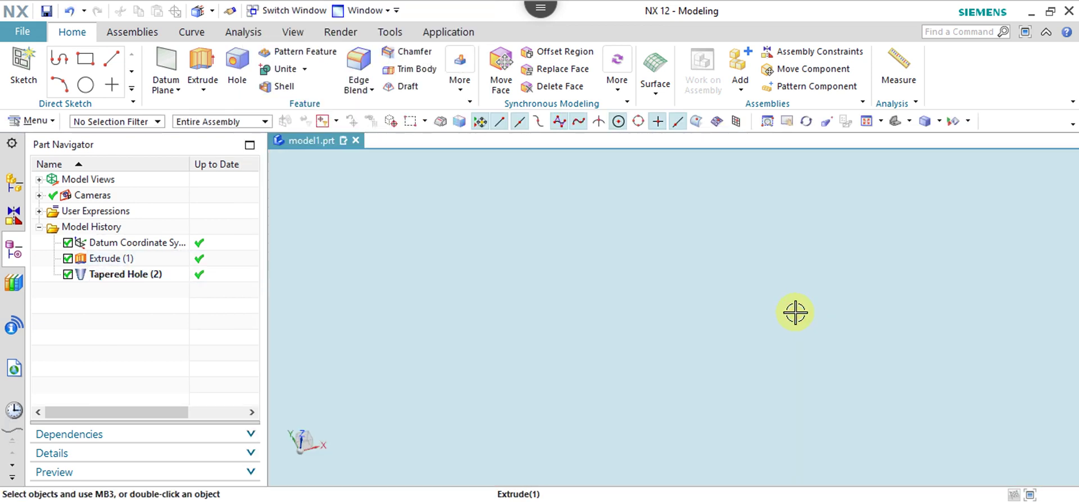
# - Orbit and zoom the block to inspect the tapered hole, then bring up its options
pyautogui.moveTo(795, 312)
pyautogui.mouseDown(button='middle')
pyautogui.moveTo(645, 286)
pyautogui.moveTo(639, 332)
pyautogui.moveTo(632, 286)
pyautogui.mouseUp(button='middle')
pyautogui.scroll(-3, 675, 272)
pyautogui.scroll(1, 745, 295)
pyautogui.scroll(3, 744, 295)
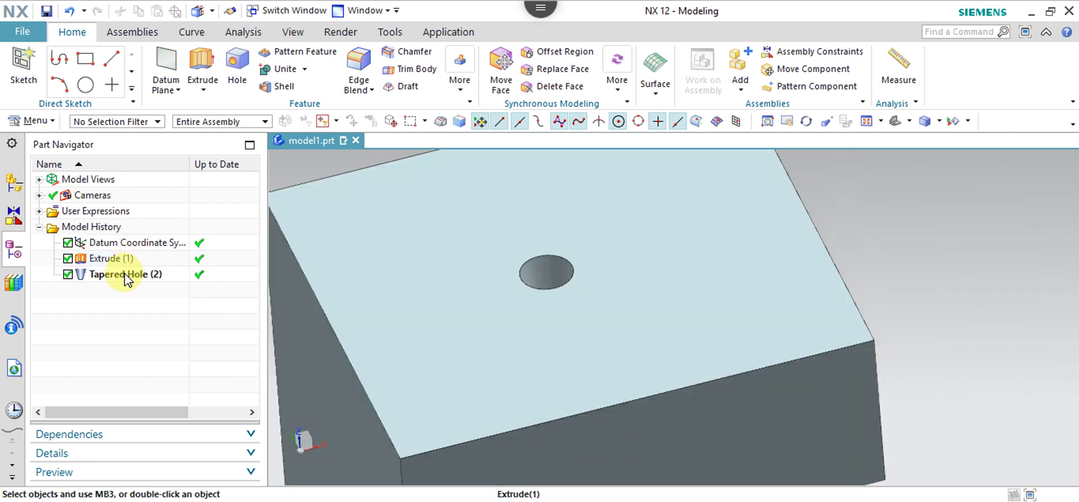
pyautogui.rightClick(128, 278)
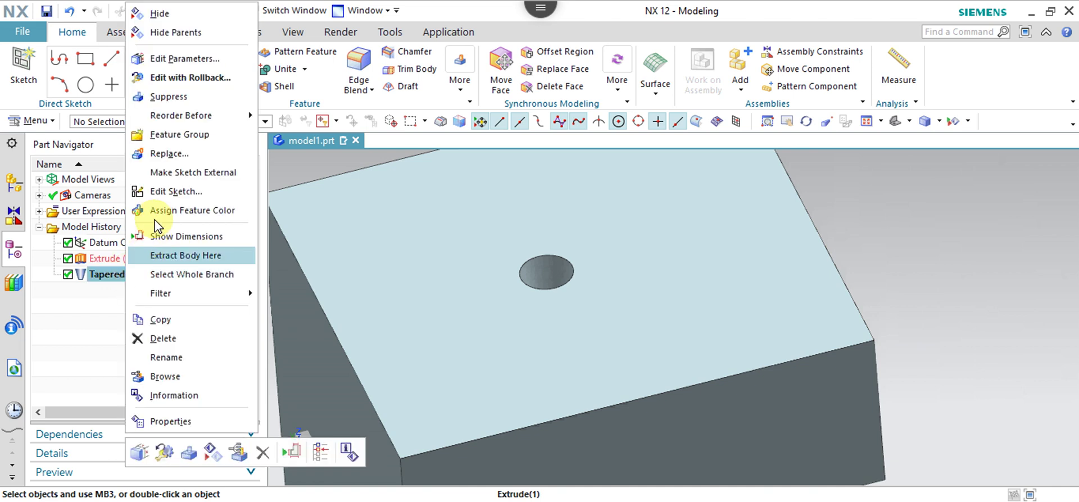
# - Convert Tapered Hole (2) to a Drill Size Hole of size 5, normal to the face
pyautogui.click(172, 62)
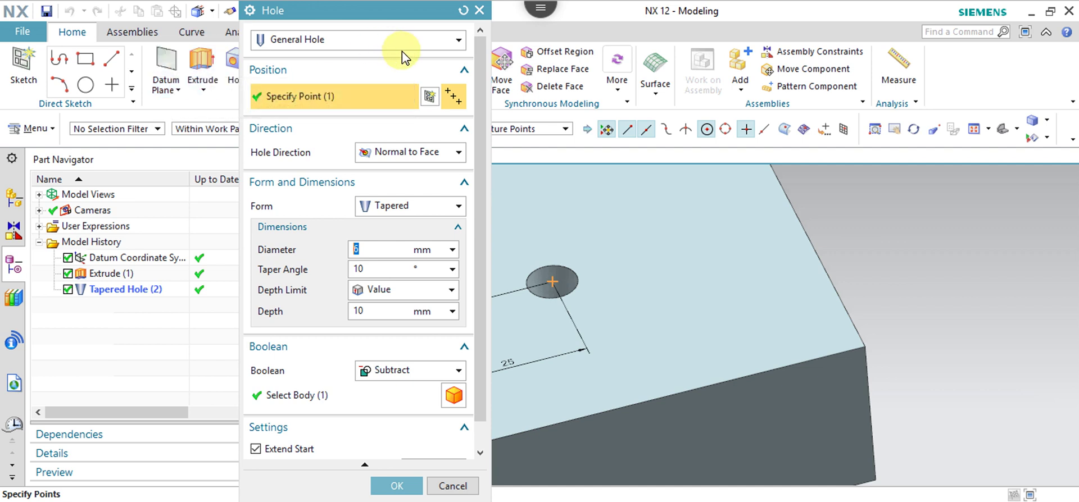
pyautogui.click(459, 41)
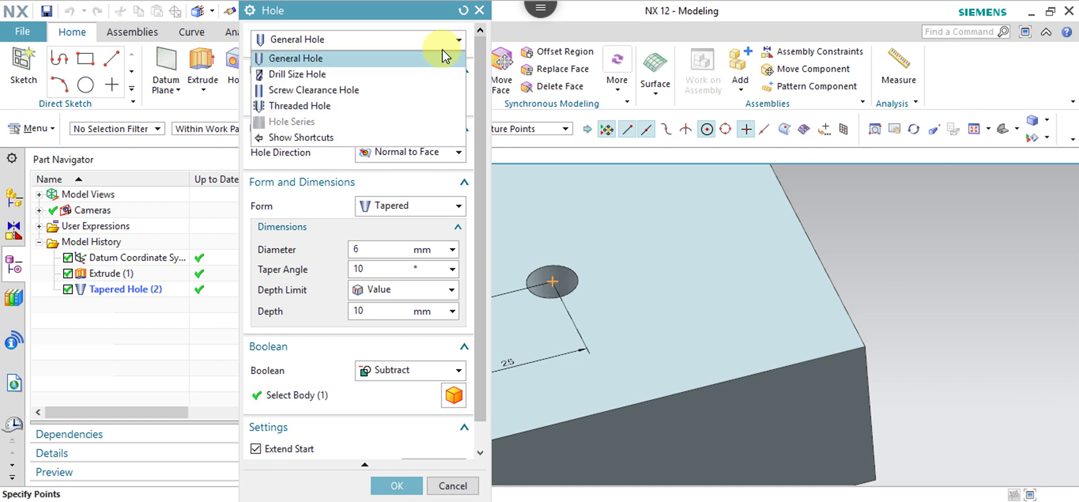
pyautogui.click(413, 74)
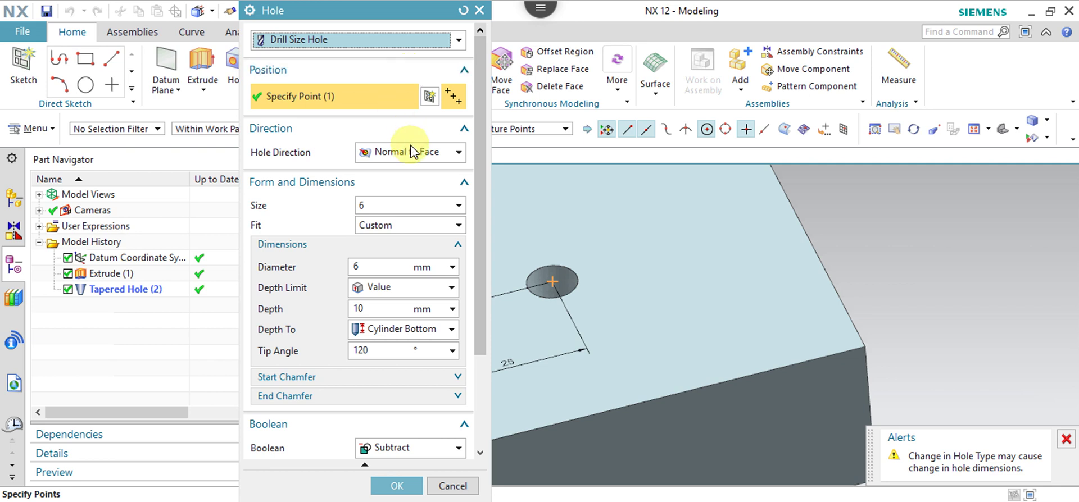
pyautogui.click(441, 155)
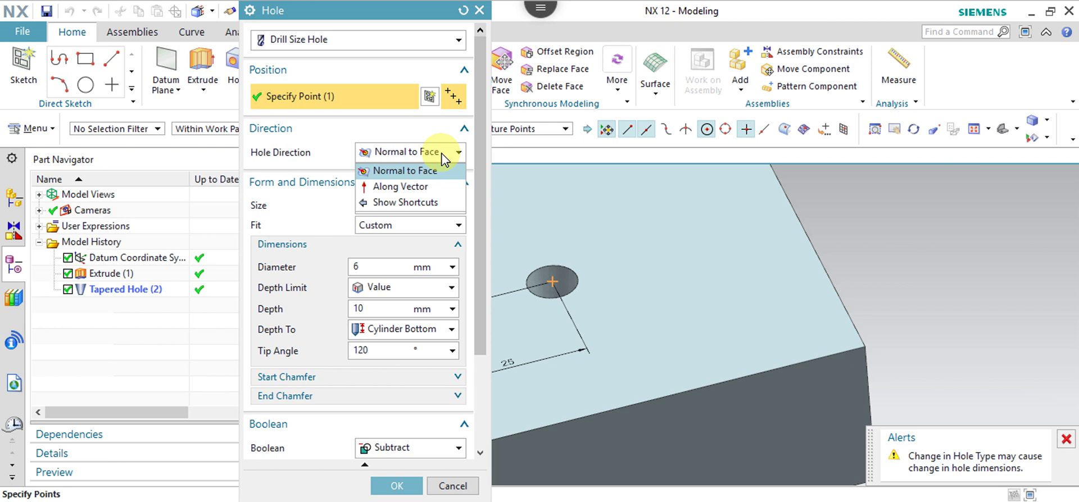
pyautogui.click(441, 155)
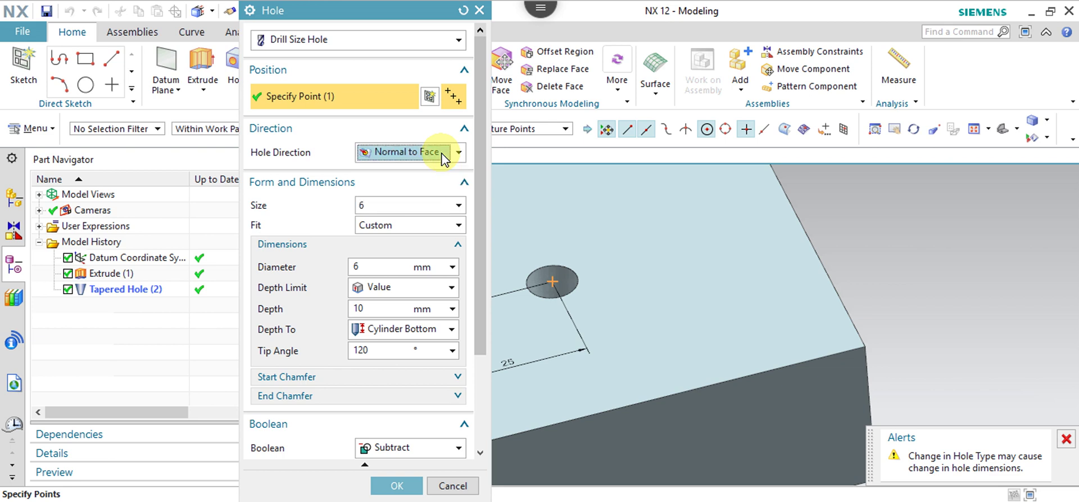
pyautogui.click(458, 209)
pyautogui.moveTo(458, 352)
pyautogui.mouseDown()
pyautogui.moveTo(461, 221)
pyautogui.moveTo(458, 465)
pyautogui.moveTo(455, 278)
pyautogui.mouseUp()
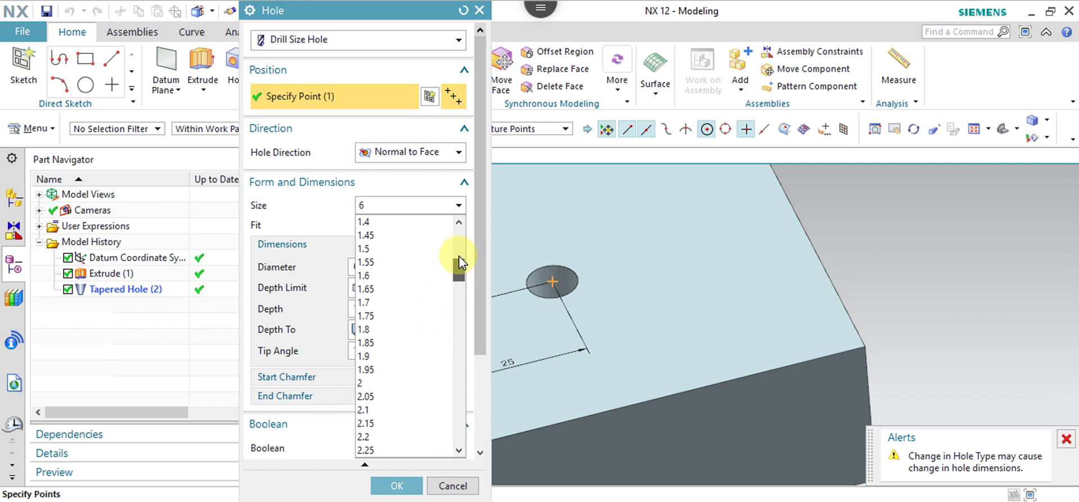
pyautogui.moveTo(455, 278)
pyautogui.mouseDown()
pyautogui.moveTo(464, 246)
pyautogui.moveTo(473, 344)
pyautogui.moveTo(463, 348)
pyautogui.moveTo(464, 334)
pyautogui.mouseUp()
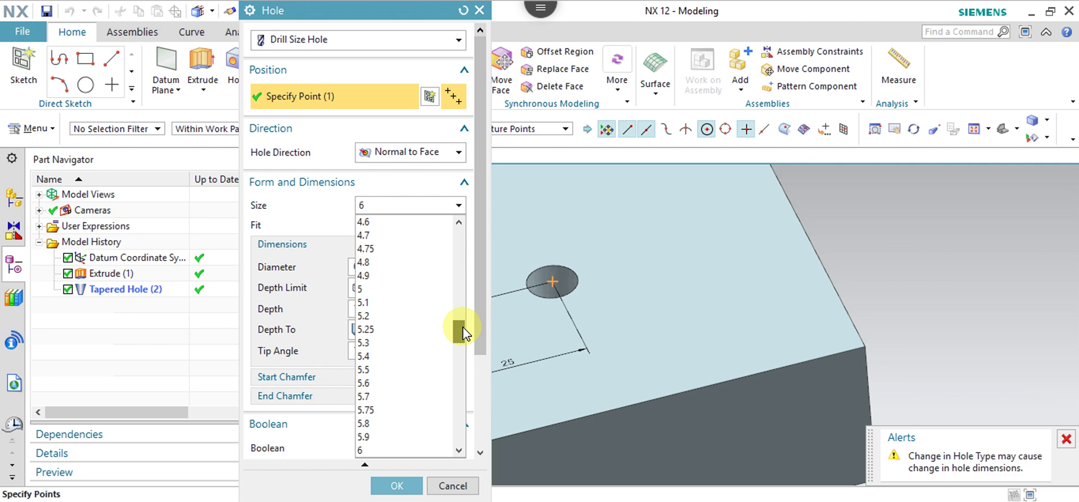
pyautogui.click(391, 290)
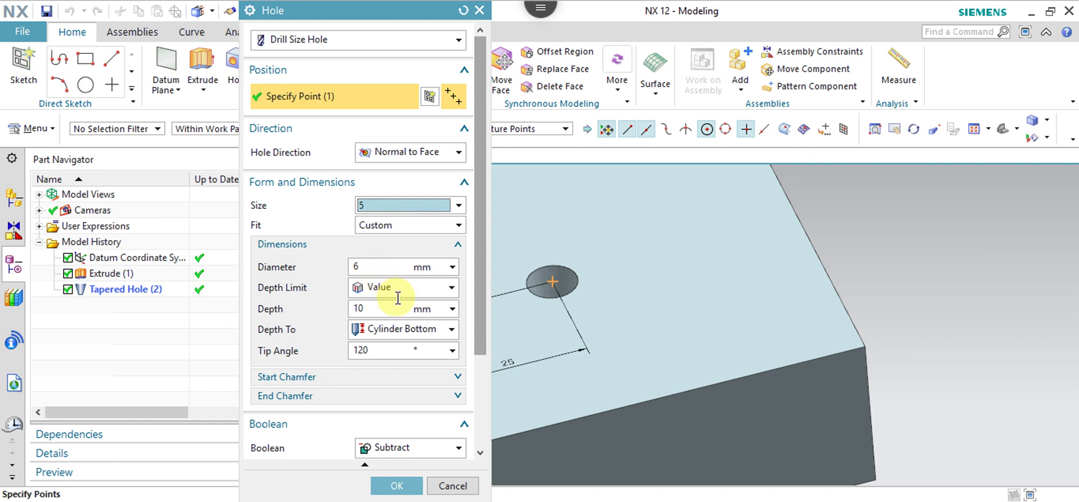
pyautogui.click(396, 486)
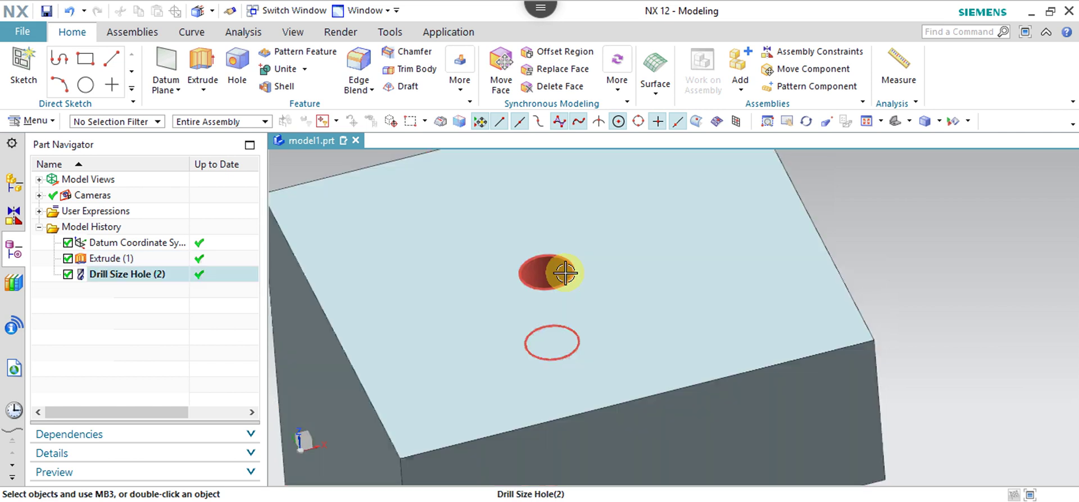
# - Change Drill Size Hole (2) fit from Custom to Exact for a 5 mm diameter
pyautogui.rightClick(133, 279)
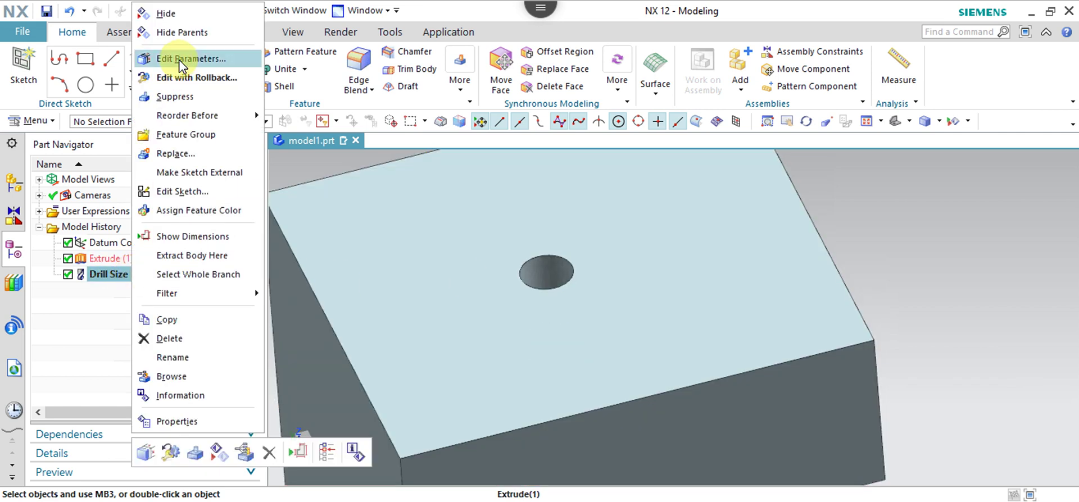
pyautogui.click(181, 59)
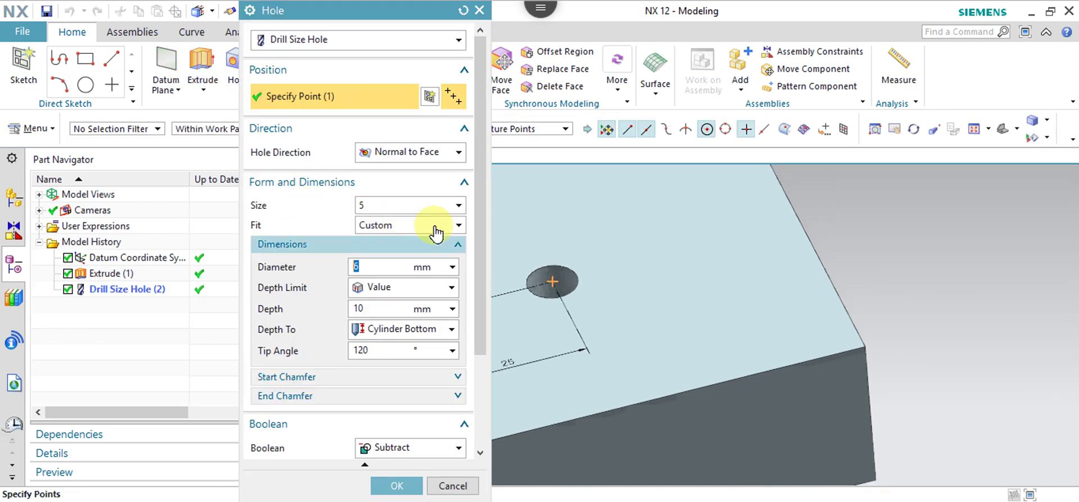
pyautogui.click(439, 225)
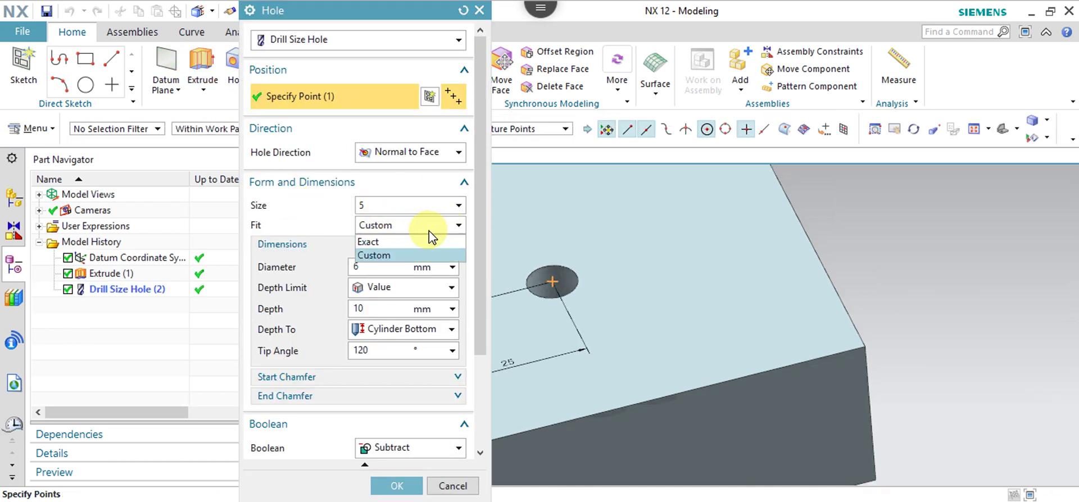
pyautogui.click(408, 242)
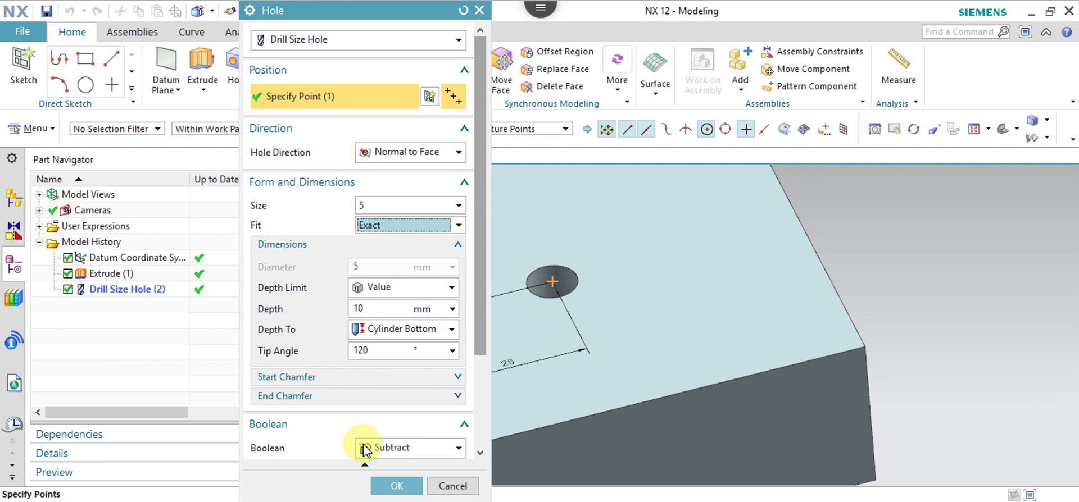
pyautogui.click(396, 486)
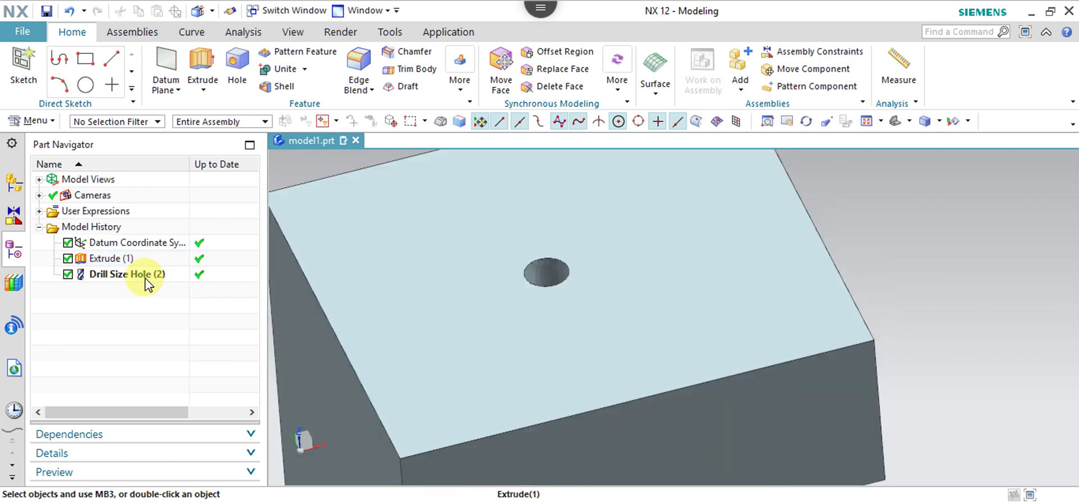
# - Reopen the drill hole's parameters, keeping the Drill Size Hole type and size 5
pyautogui.rightClick(144, 281)
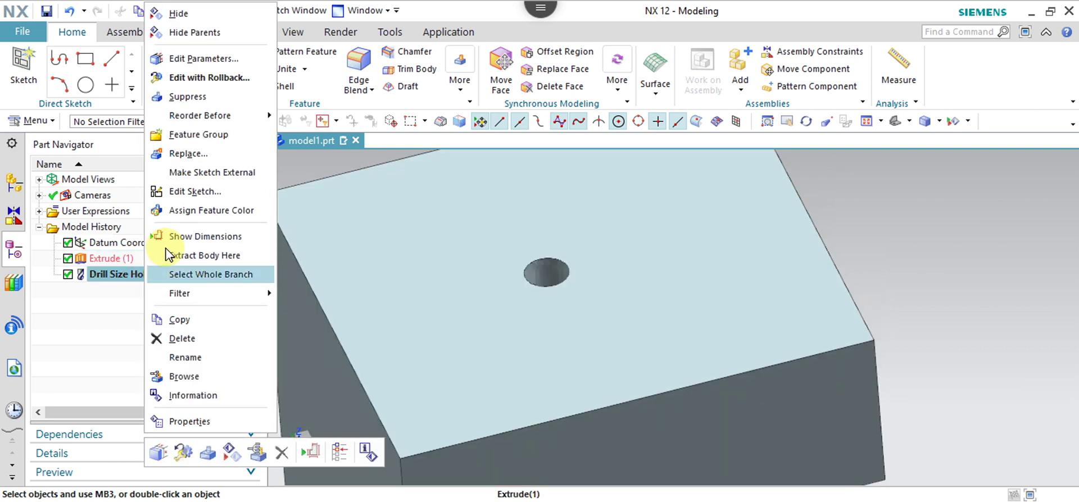
pyautogui.click(197, 59)
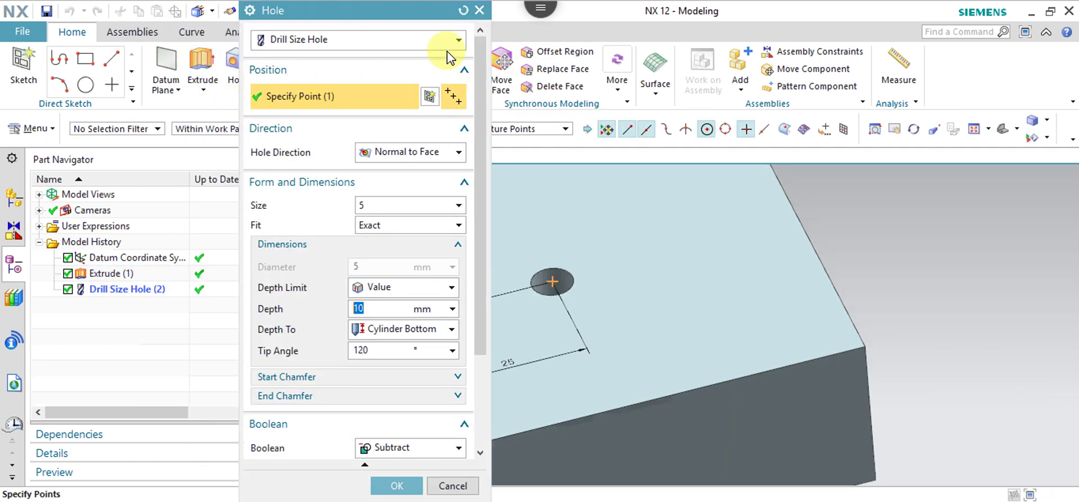
pyautogui.click(460, 44)
pyautogui.click(460, 44)
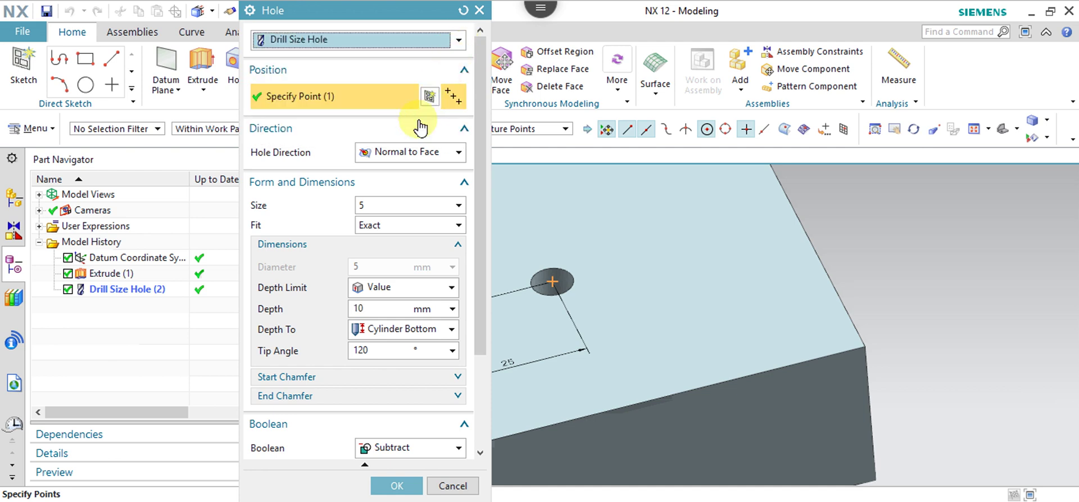
pyautogui.click(435, 207)
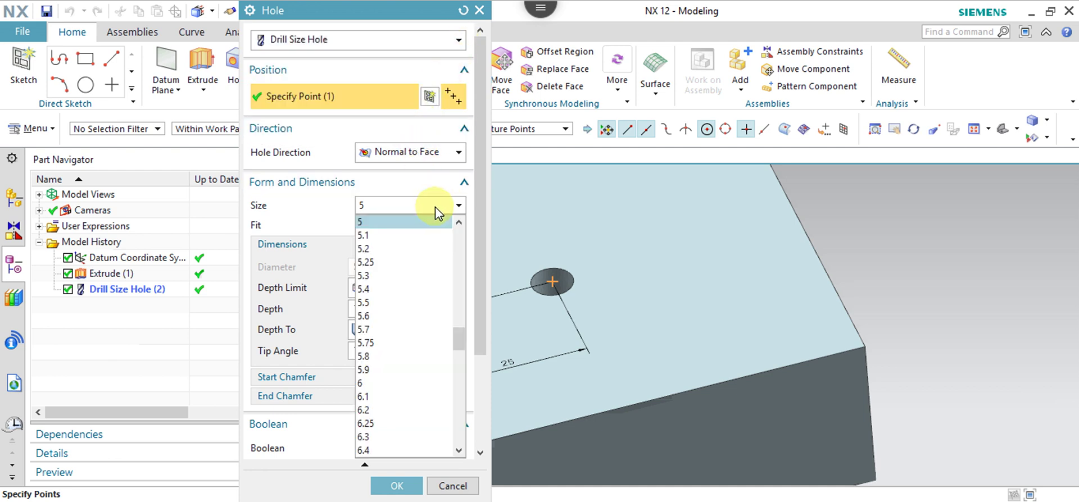
pyautogui.scroll(-1, 429, 248)
pyautogui.scroll(-2, 429, 269)
pyautogui.scroll(-2, 429, 275)
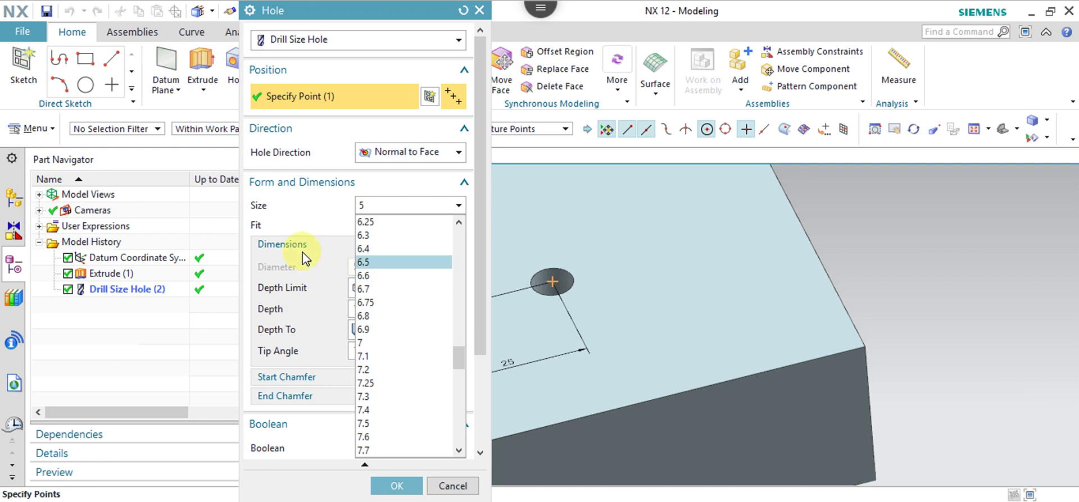
pyautogui.click(302, 251)
# - Enable 0.4 mm, 45° start and end chamfers on the hole and apply
pyautogui.click(425, 383)
pyautogui.scroll(-3, 326, 368)
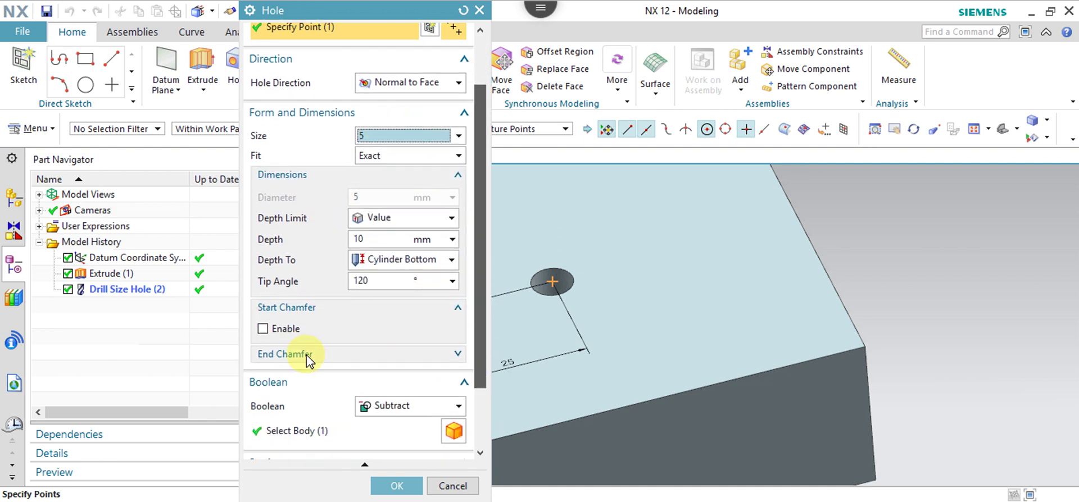
pyautogui.click(265, 330)
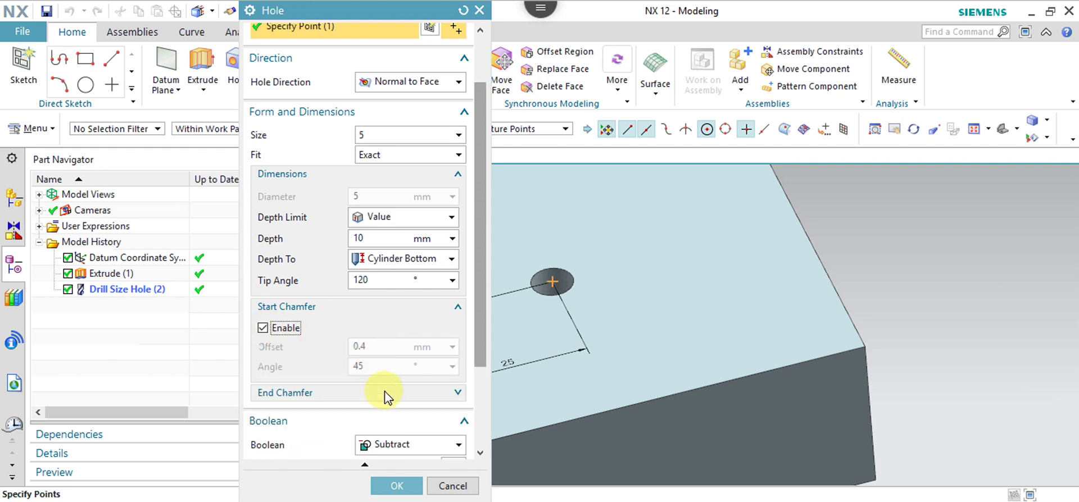
pyautogui.click(330, 396)
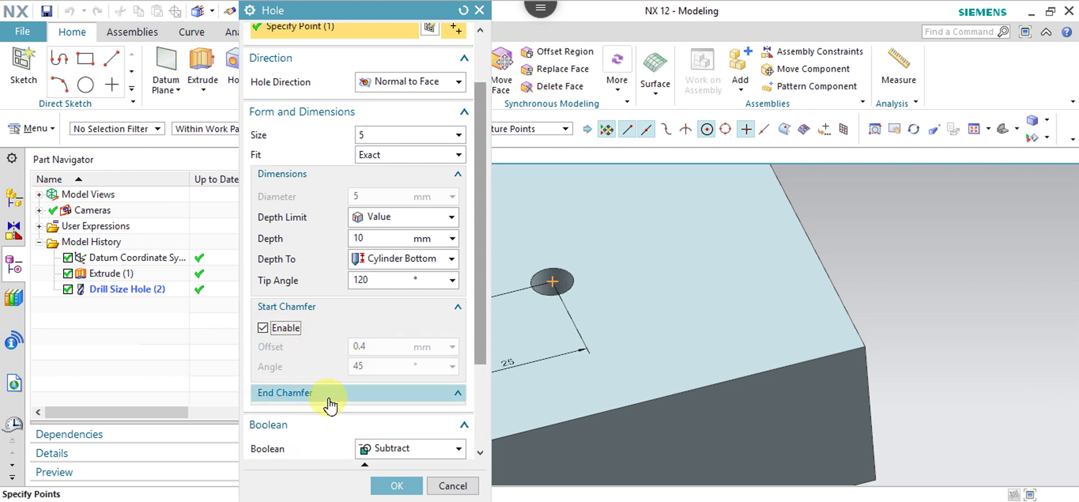
pyautogui.click(285, 412)
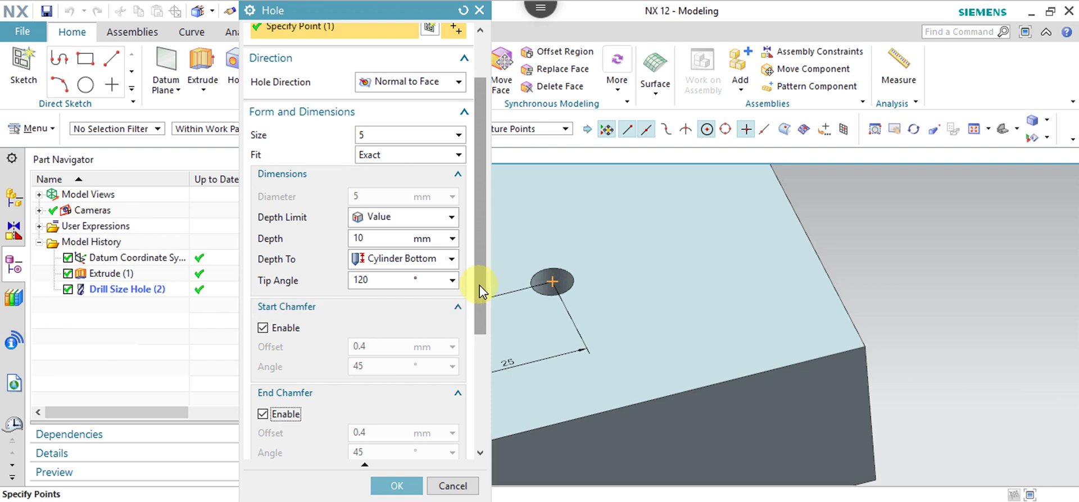
pyautogui.moveTo(476, 303); pyautogui.dragTo(477, 358)
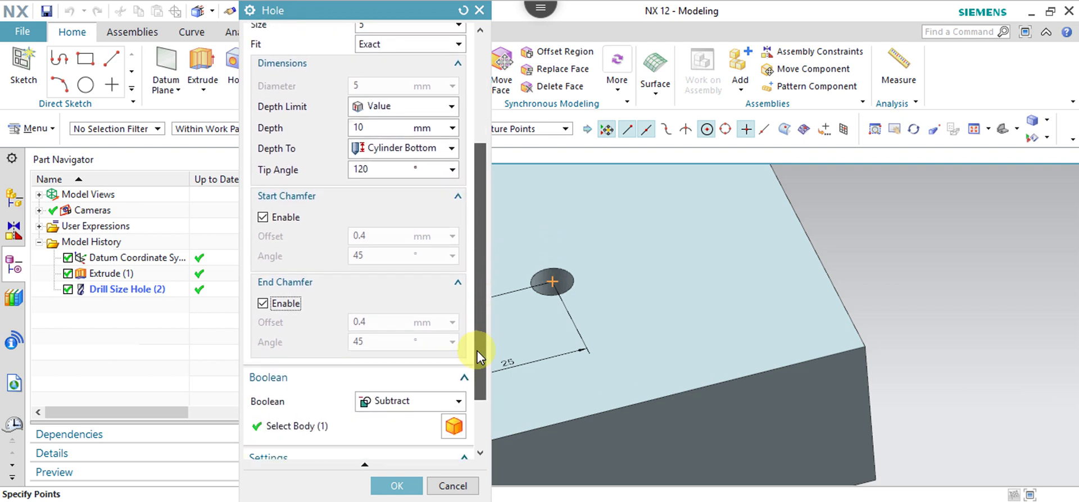
pyautogui.click(401, 487)
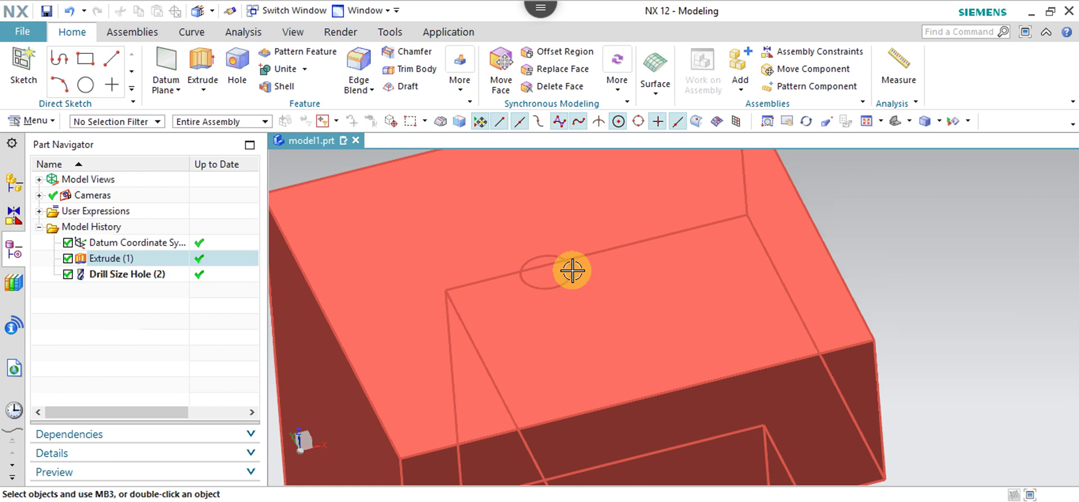
# - Zoom in and edit Drill Size Hole (2) parameters to set the size to 8
pyautogui.scroll(1, 571, 270)
pyautogui.scroll(3, 569, 265)
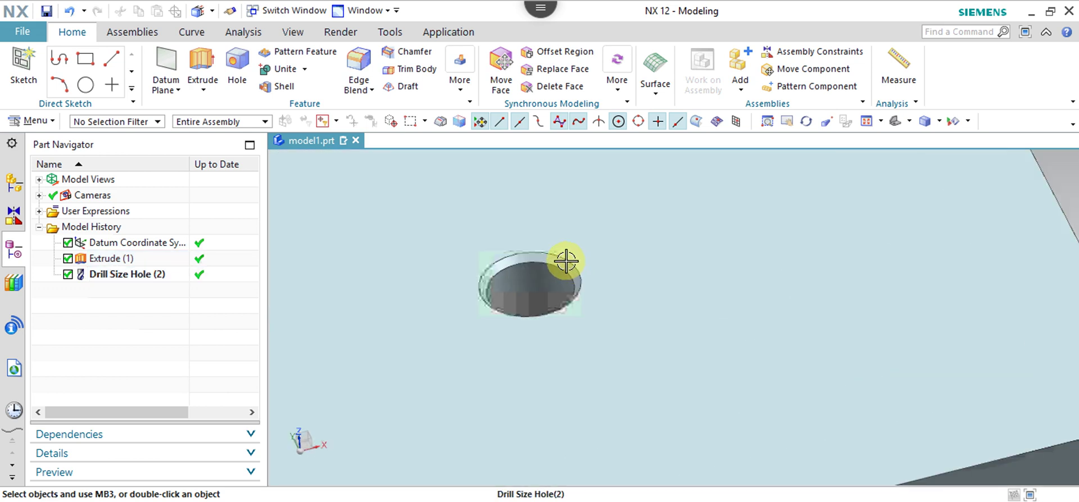
pyautogui.rightClick(144, 274)
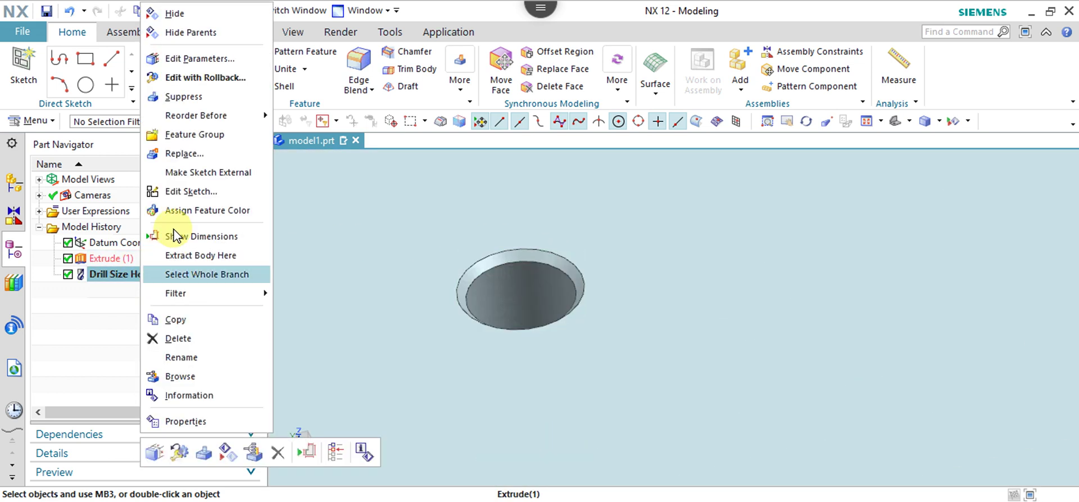
pyautogui.click(201, 65)
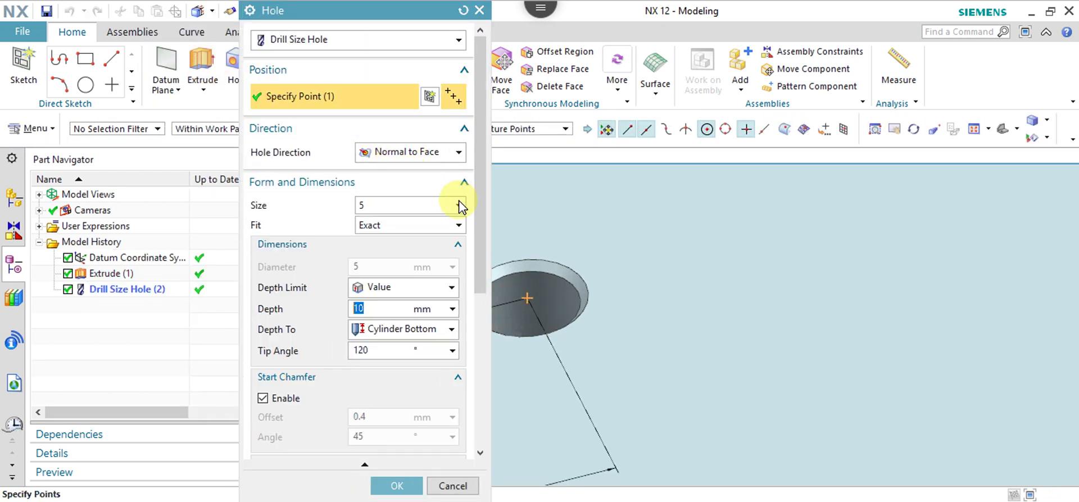
pyautogui.click(458, 204)
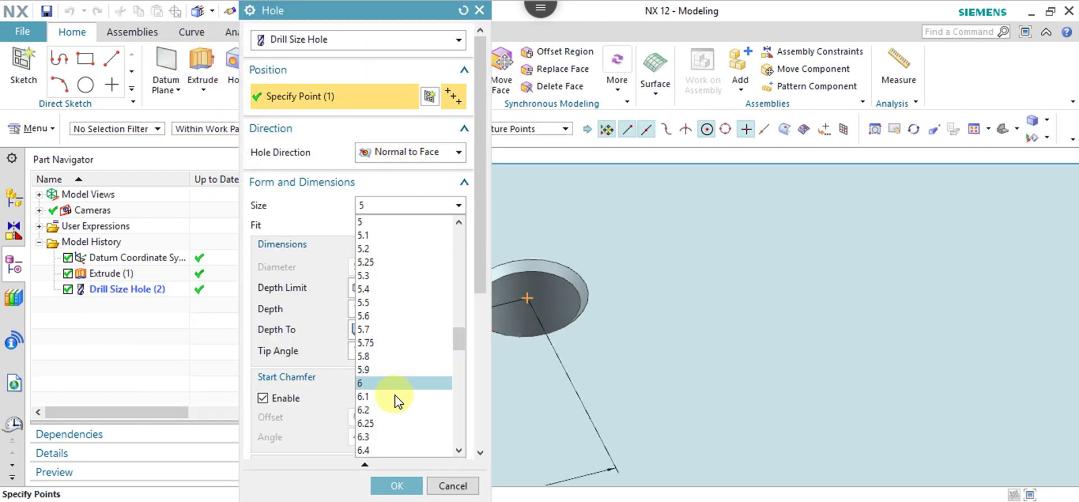
pyautogui.scroll(-2, 396, 400)
pyautogui.scroll(-2, 396, 400)
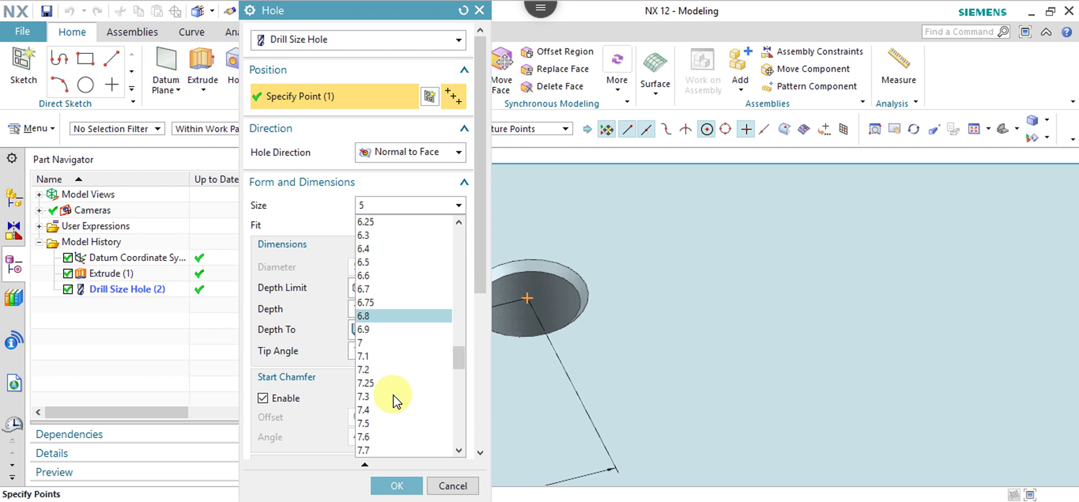
pyautogui.scroll(-4, 396, 400)
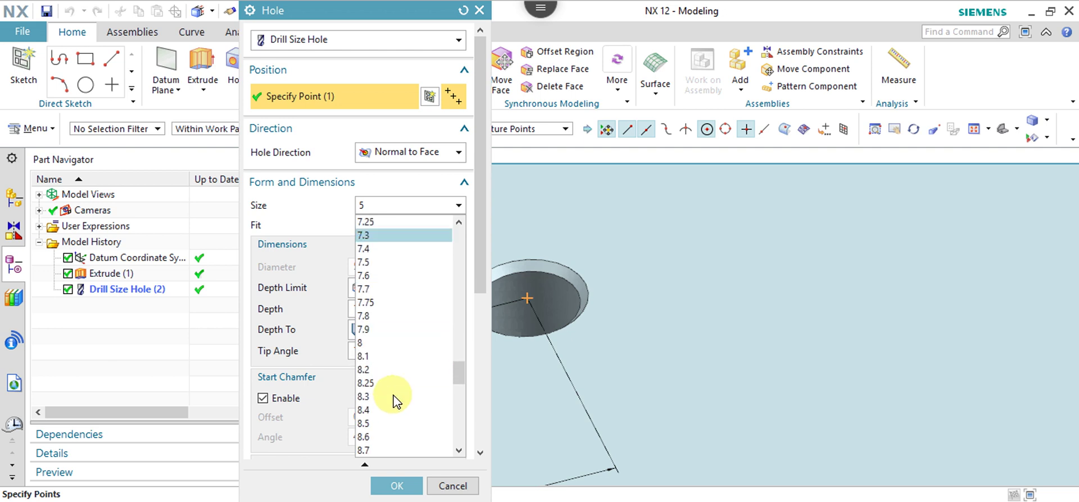
pyautogui.click(373, 342)
pyautogui.click(407, 484)
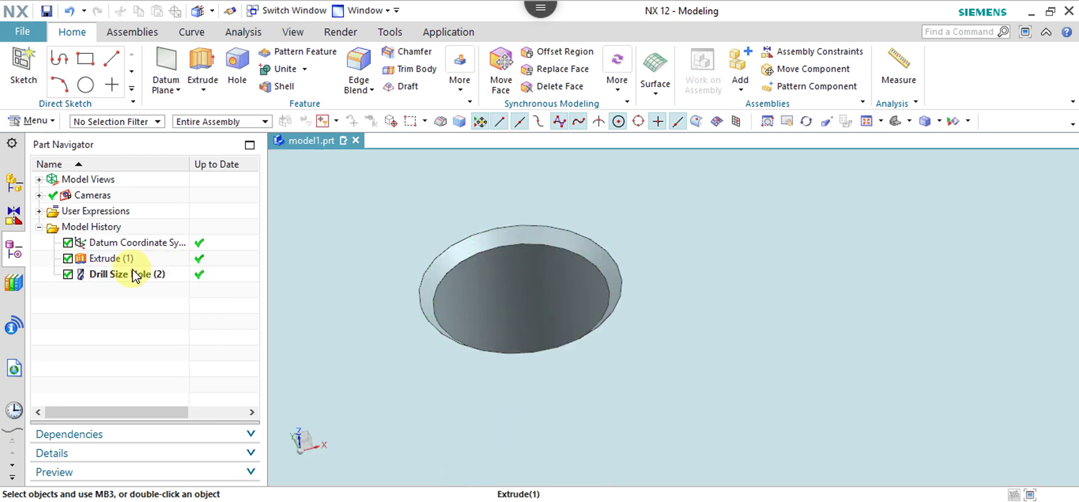
pyautogui.rightClick(135, 275)
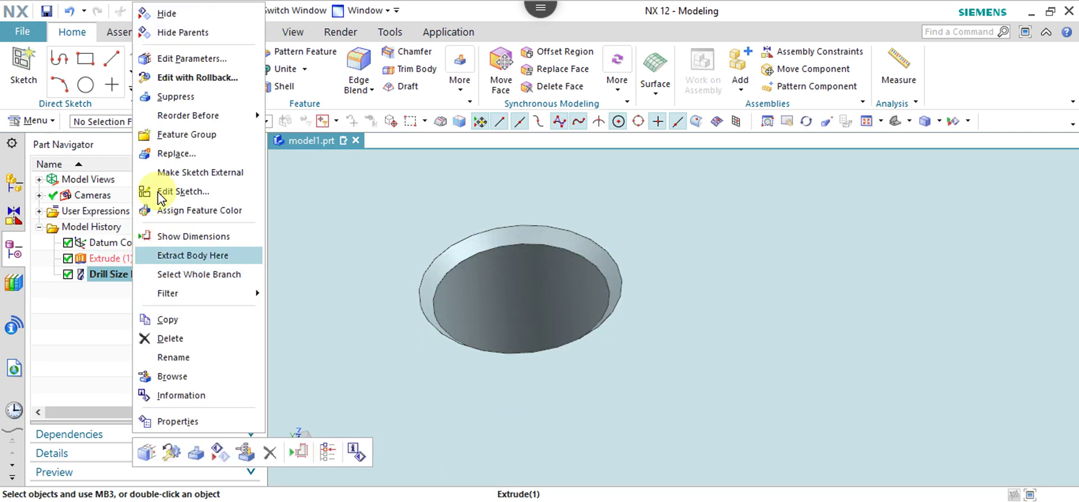
# - Dismiss the stray Extrude dialog and set the drill hole's fit to Custom at 8 mm
pyautogui.press('Escape')
pyautogui.click(197, 59)
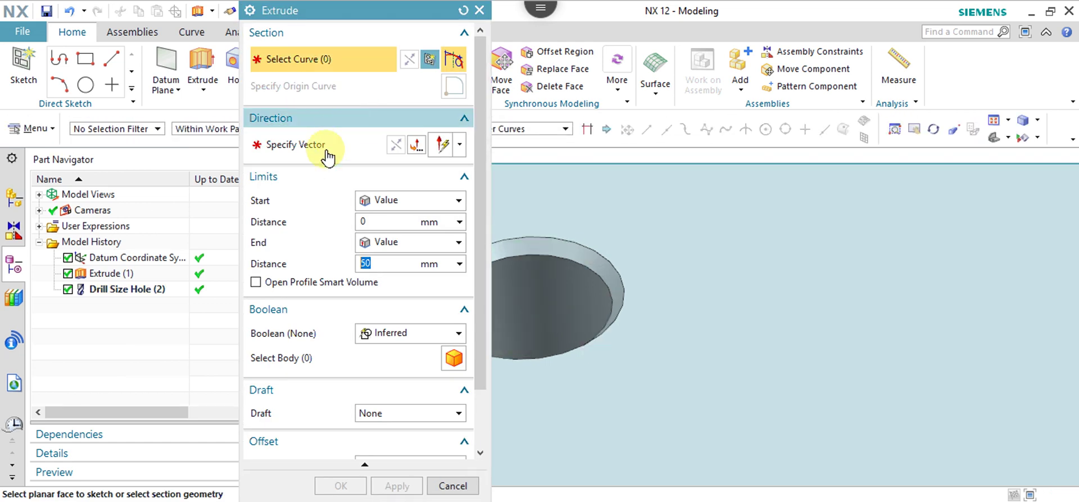
pyautogui.click(480, 12)
pyautogui.rightClick(127, 274)
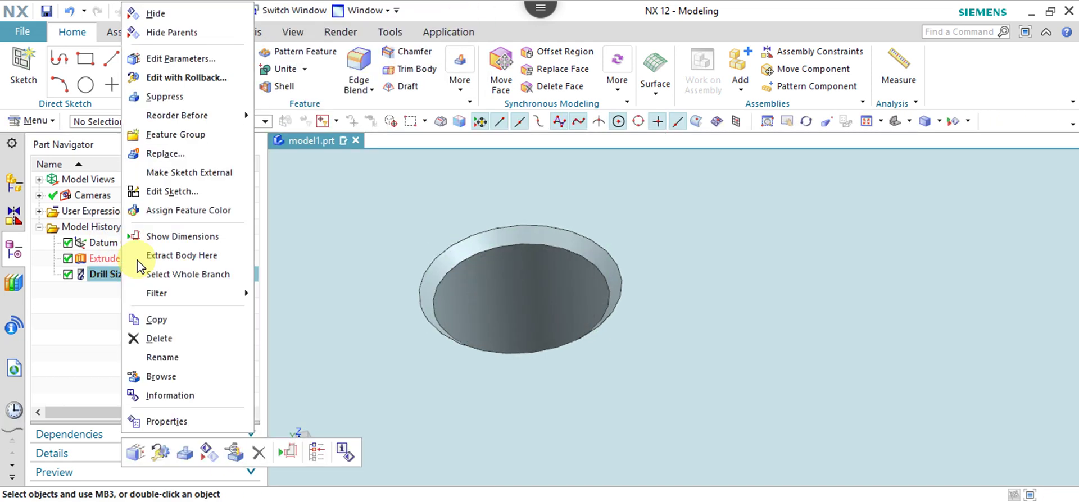
pyautogui.click(200, 67)
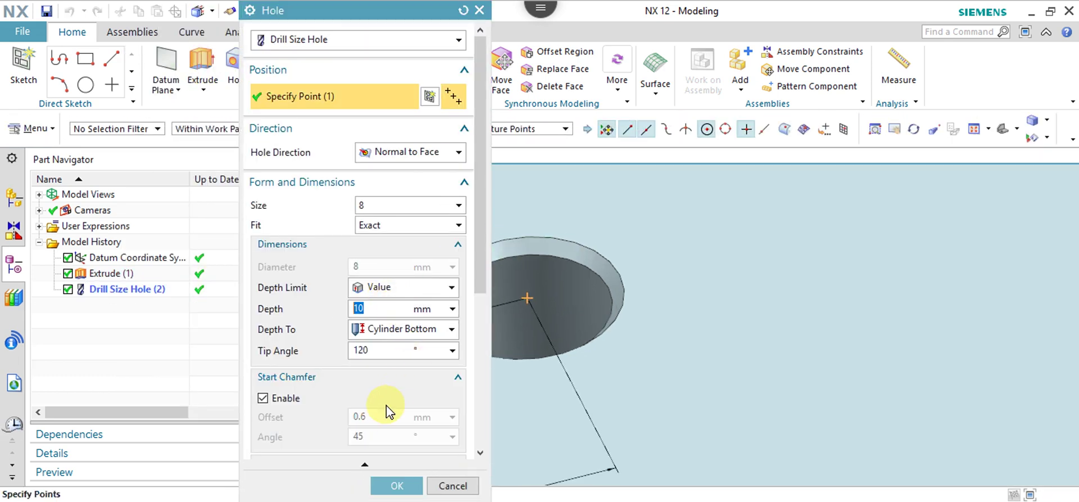
pyautogui.click(441, 226)
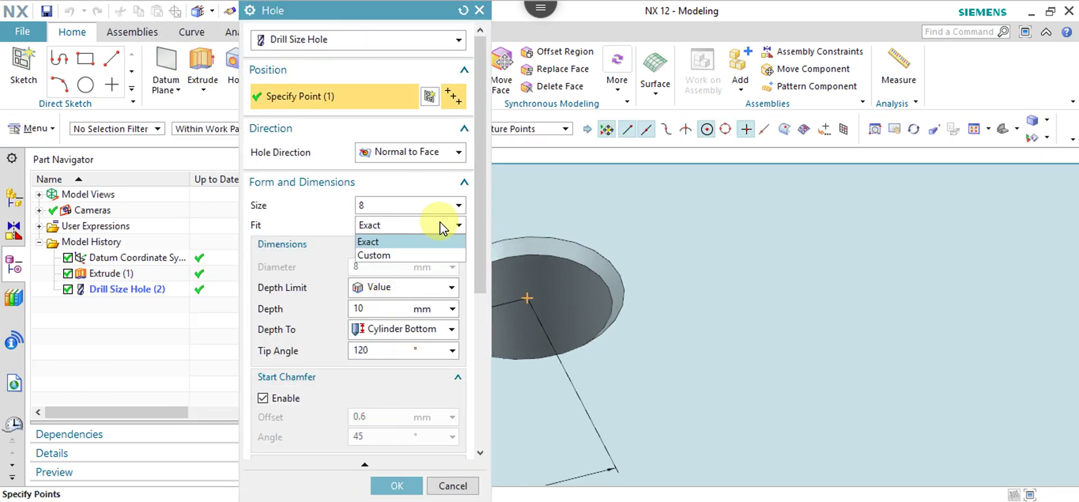
pyautogui.click(422, 256)
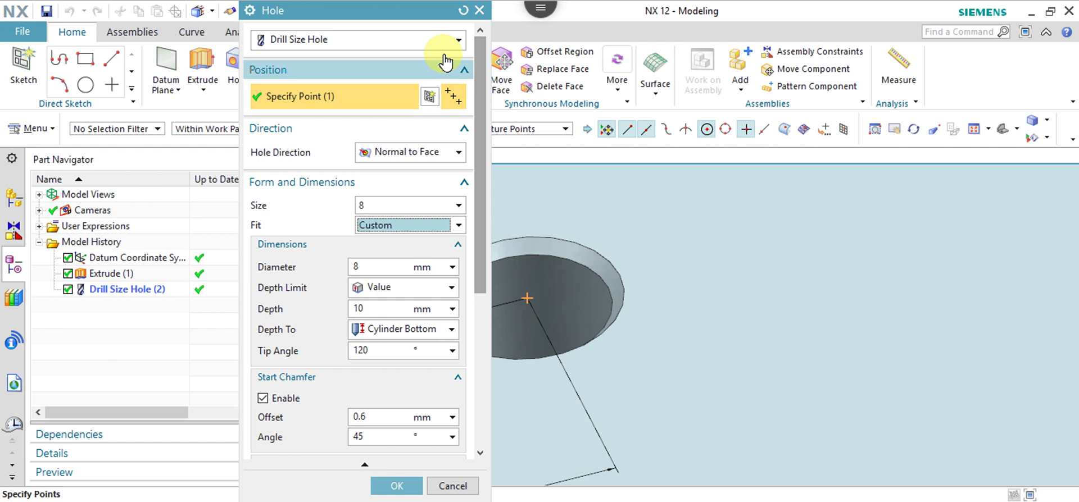
pyautogui.click(453, 37)
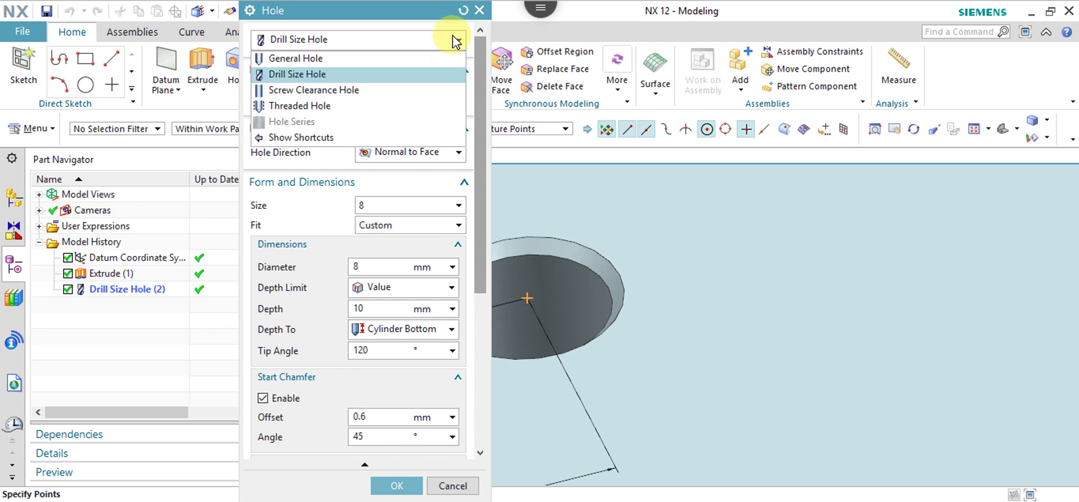
# - Make the hole an M8 Screw Clearance Hole with Normal (H13) fit, giving 9 mm diameter
pyautogui.click(386, 99)
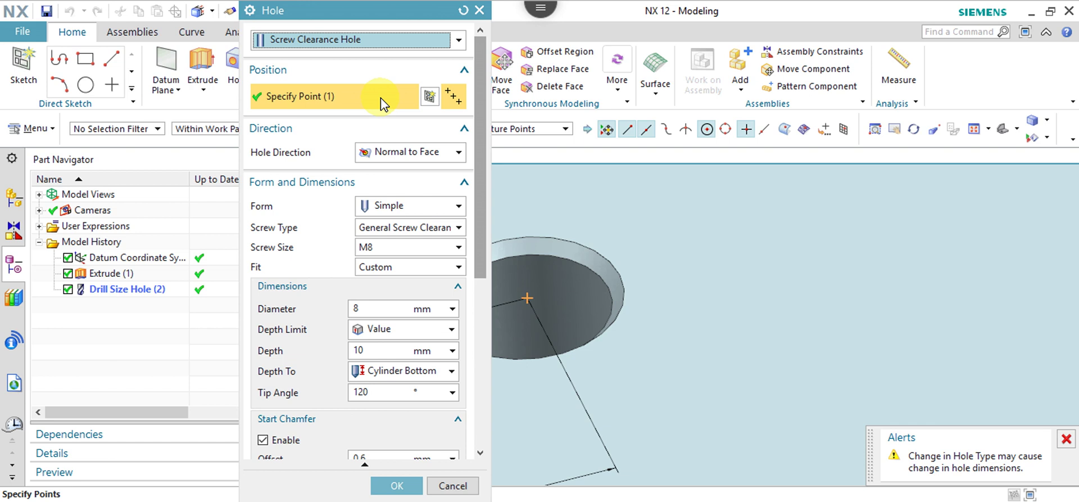
pyautogui.click(458, 268)
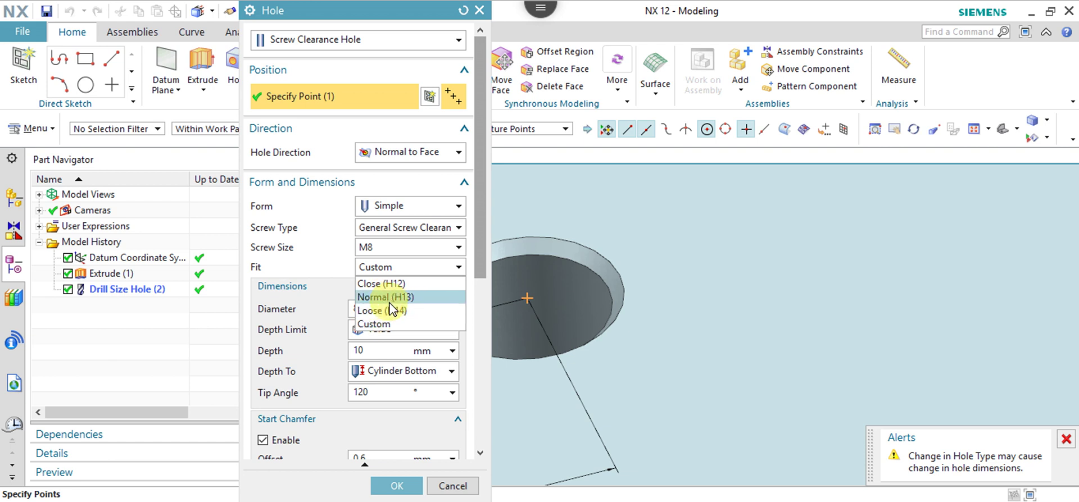
pyautogui.click(389, 298)
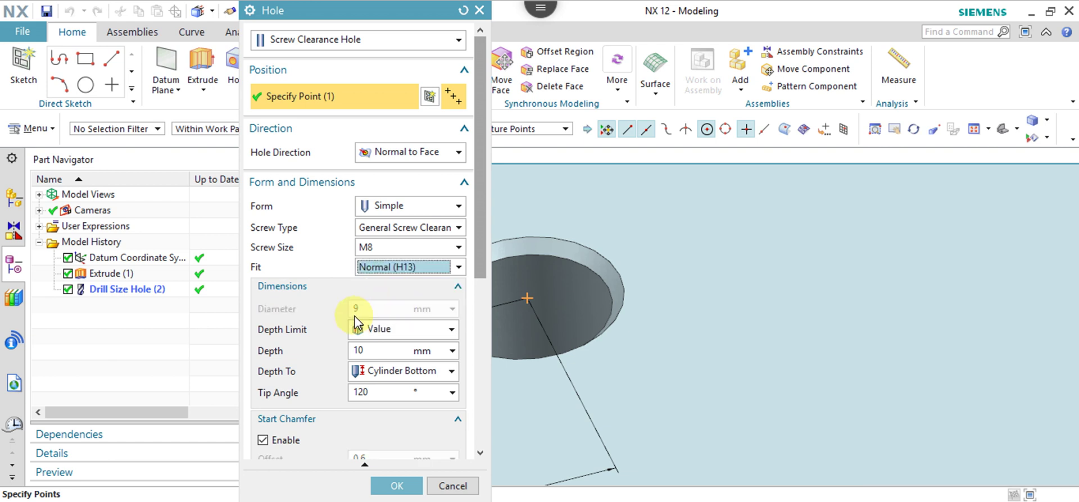
pyautogui.click(434, 274)
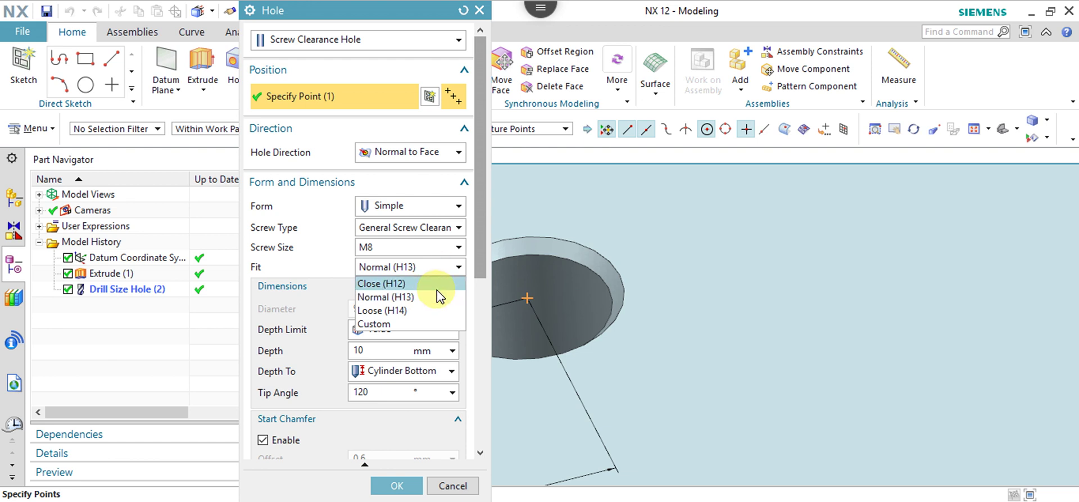
# - Set screw size M12, keeping Normal (H13) fit and General Screw Clearance type, for 13.5 mm
pyautogui.click(337, 254)
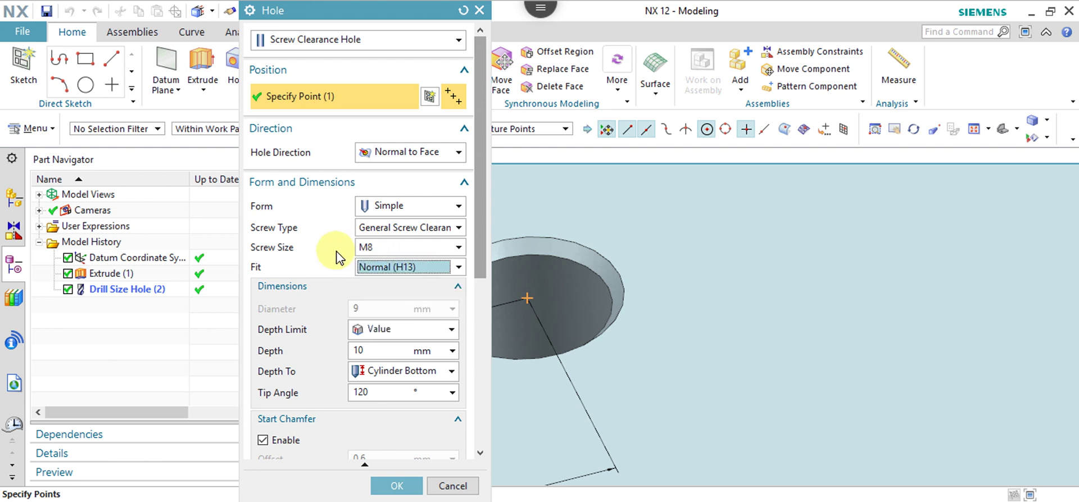
pyautogui.click(455, 247)
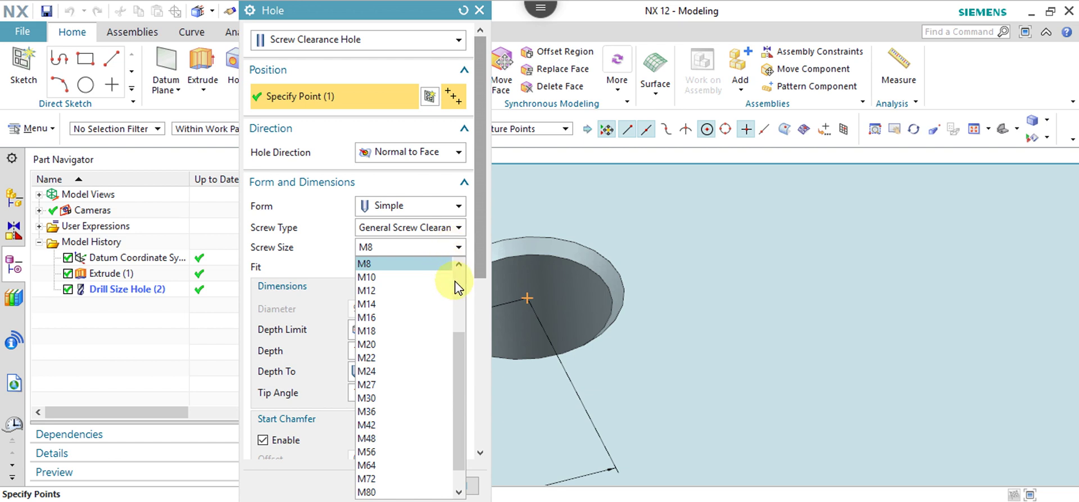
pyautogui.scroll(3, 477, 253)
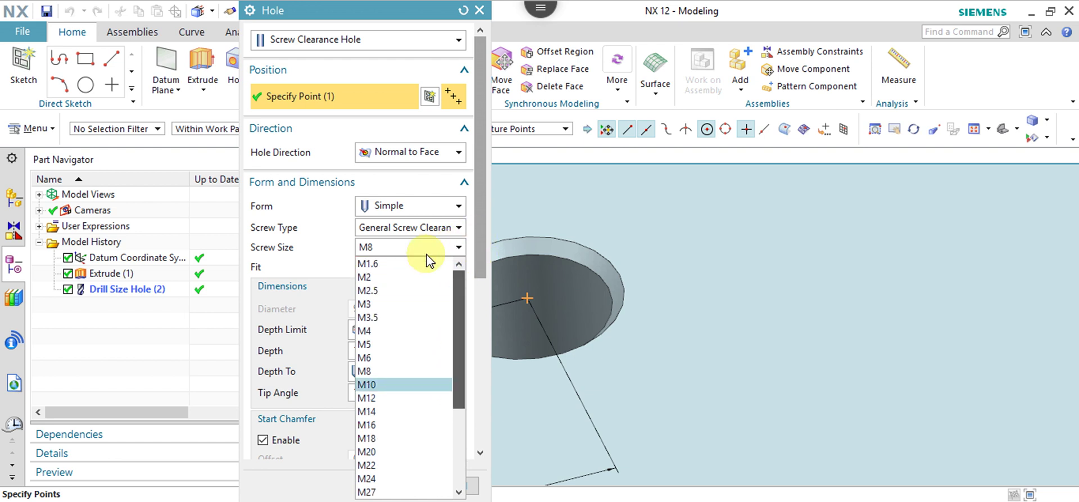
pyautogui.click(369, 279)
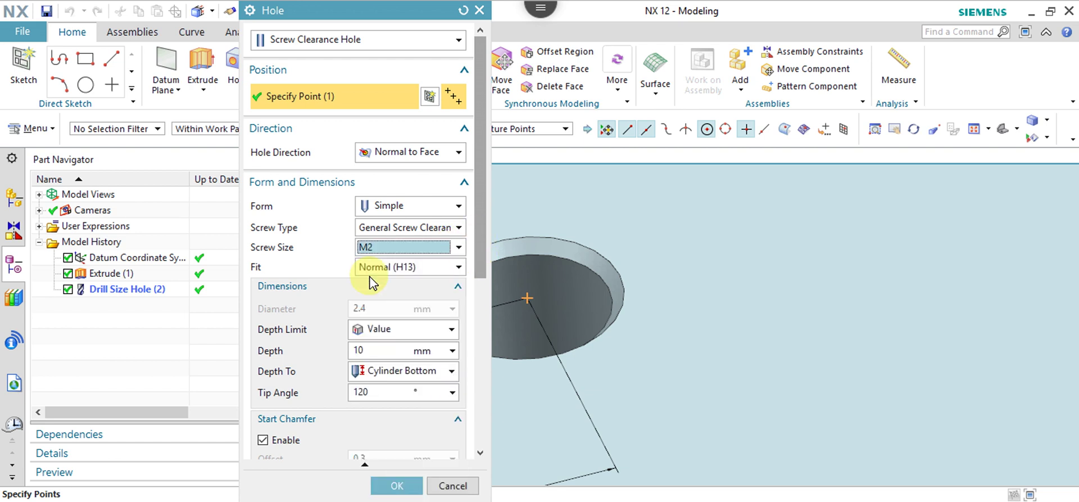
pyautogui.click(459, 252)
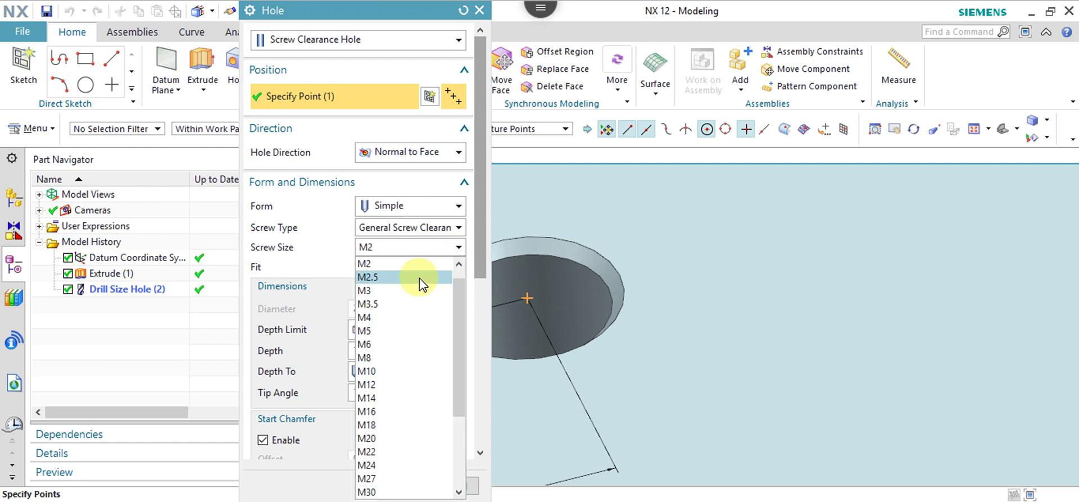
pyautogui.click(372, 411)
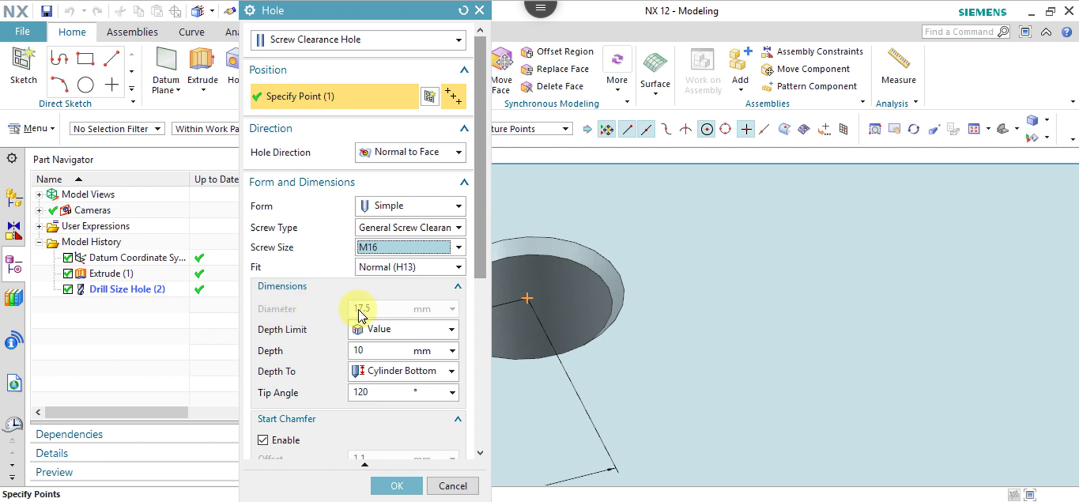
pyautogui.click(429, 248)
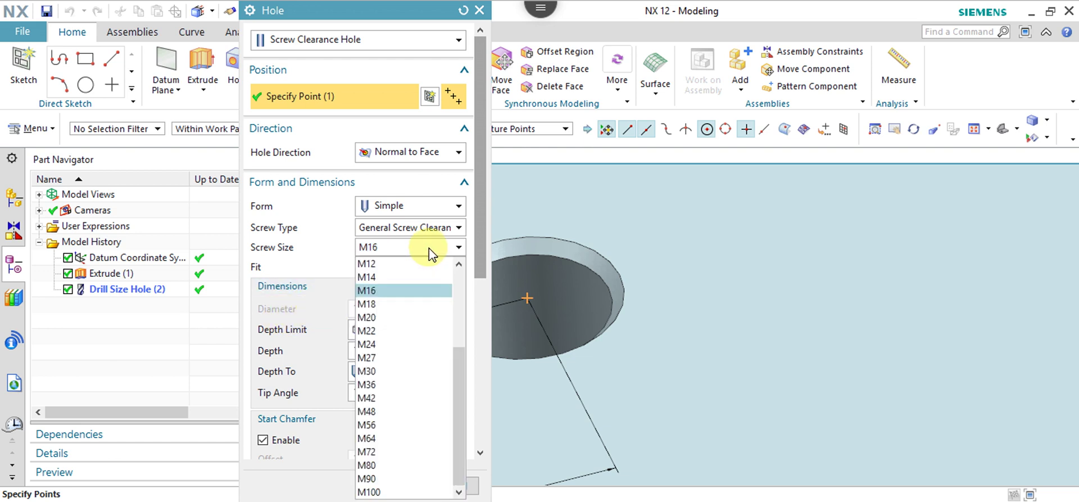
pyautogui.click(393, 270)
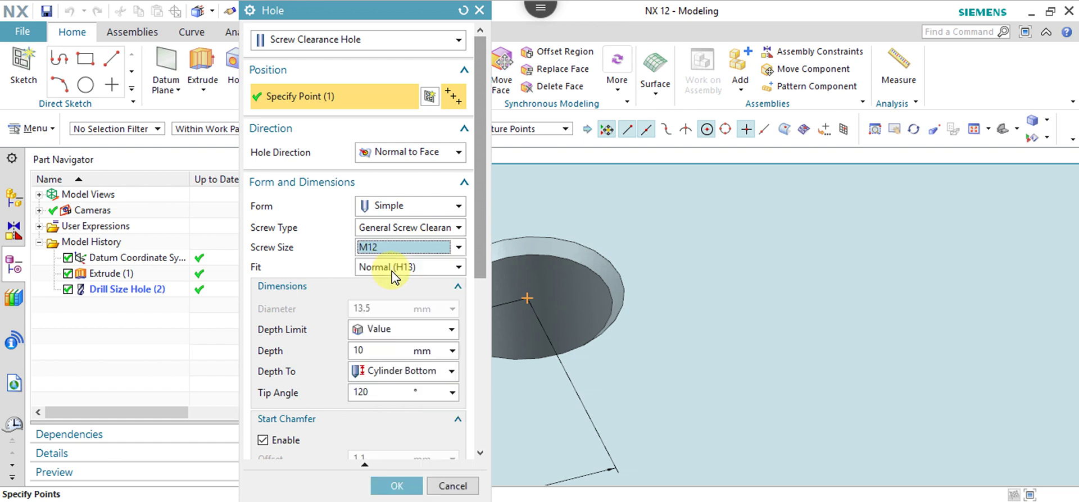
pyautogui.click(460, 228)
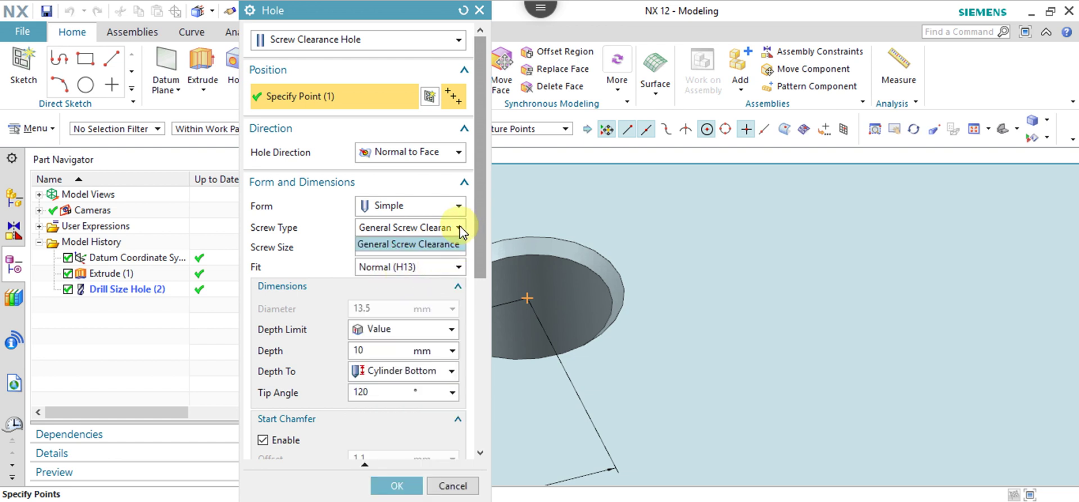
pyautogui.click(428, 252)
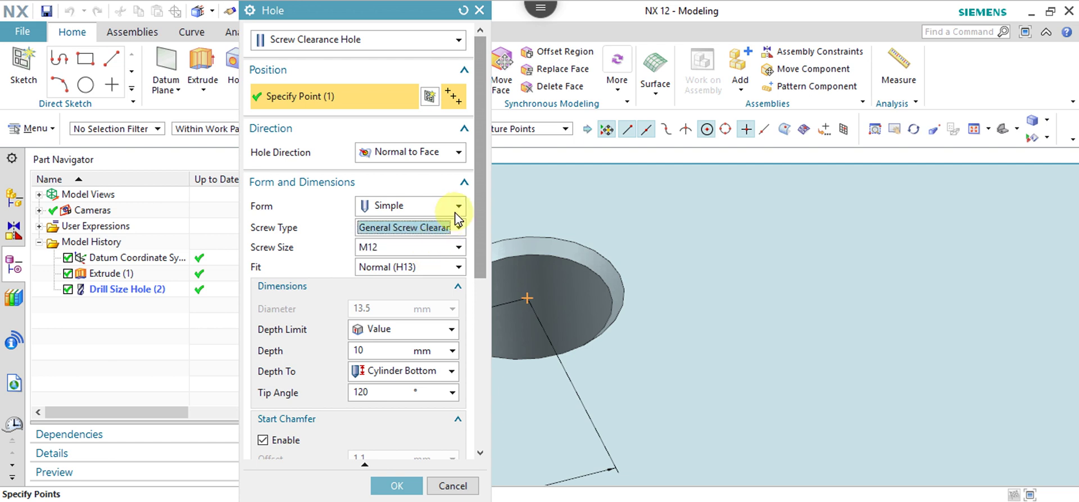
# - Try Counterbored, Countersunk and Simple forms, settling on Counterbored with a 20 mm, 12.8 mm-deep bore
pyautogui.click(459, 207)
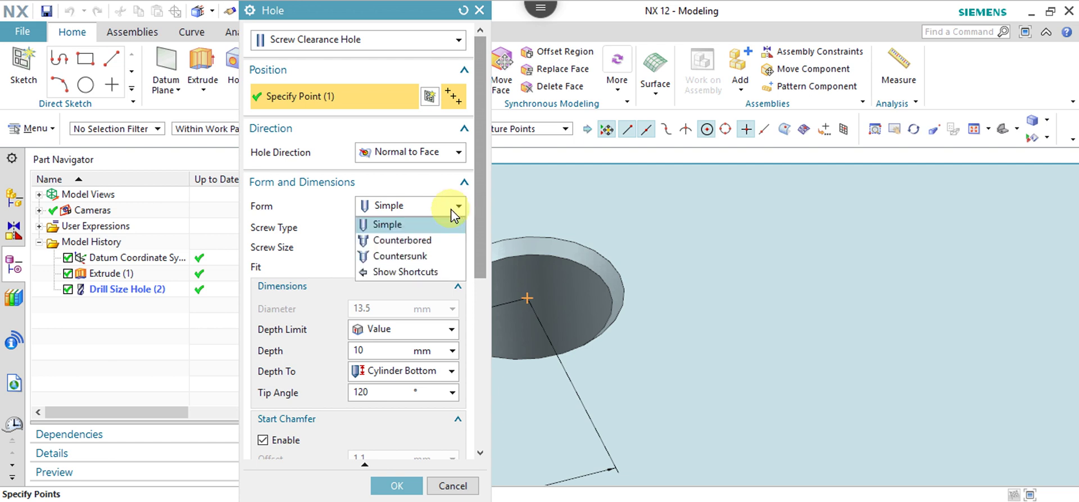
pyautogui.click(427, 241)
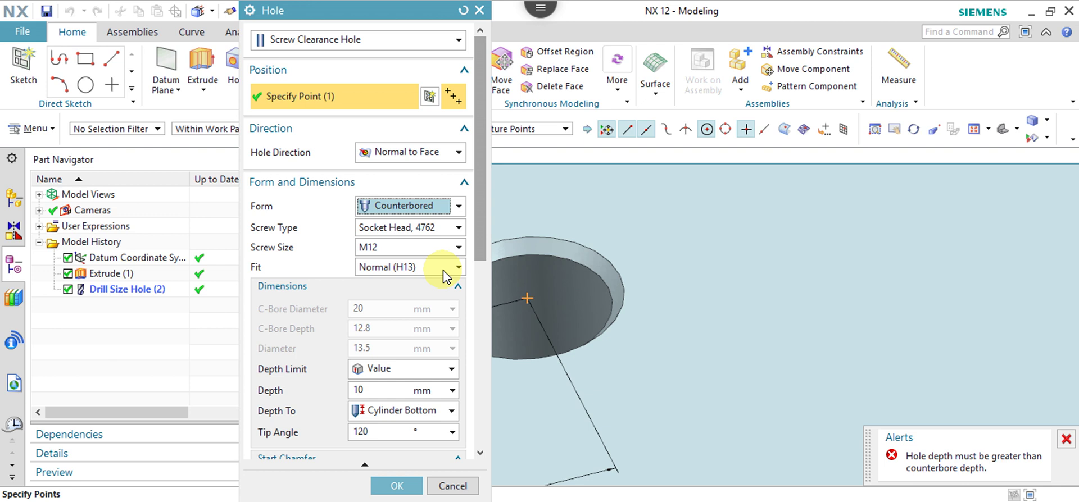
pyautogui.click(459, 208)
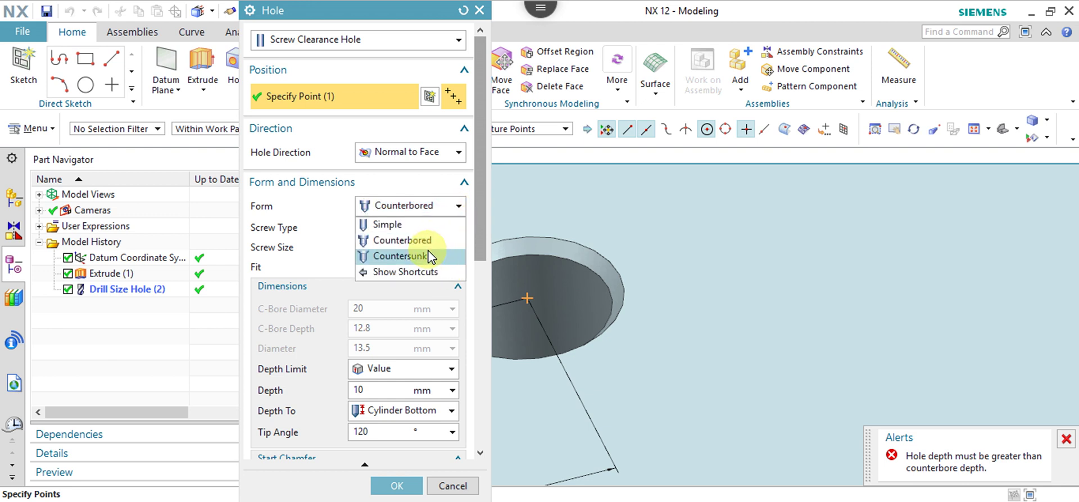
pyautogui.click(430, 257)
pyautogui.click(459, 206)
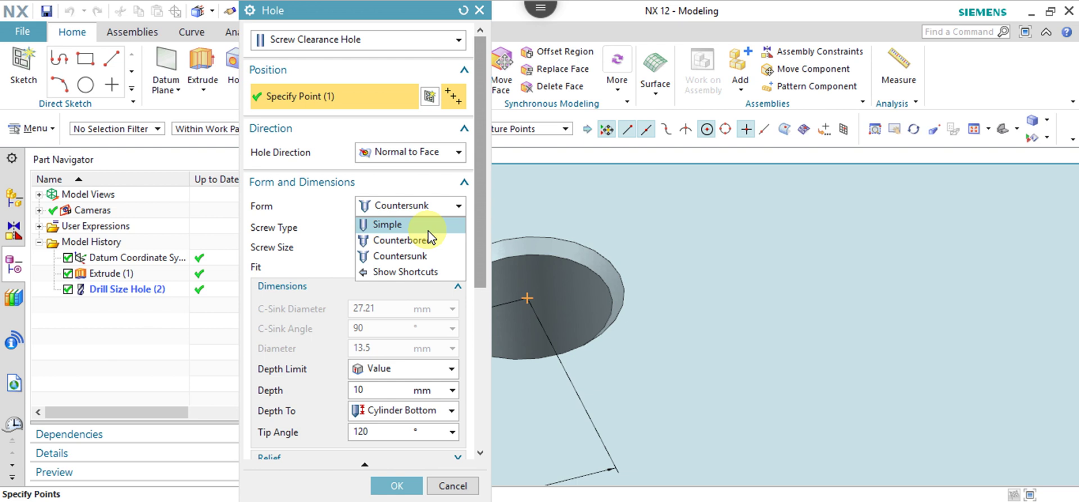
pyautogui.click(428, 227)
pyautogui.click(460, 208)
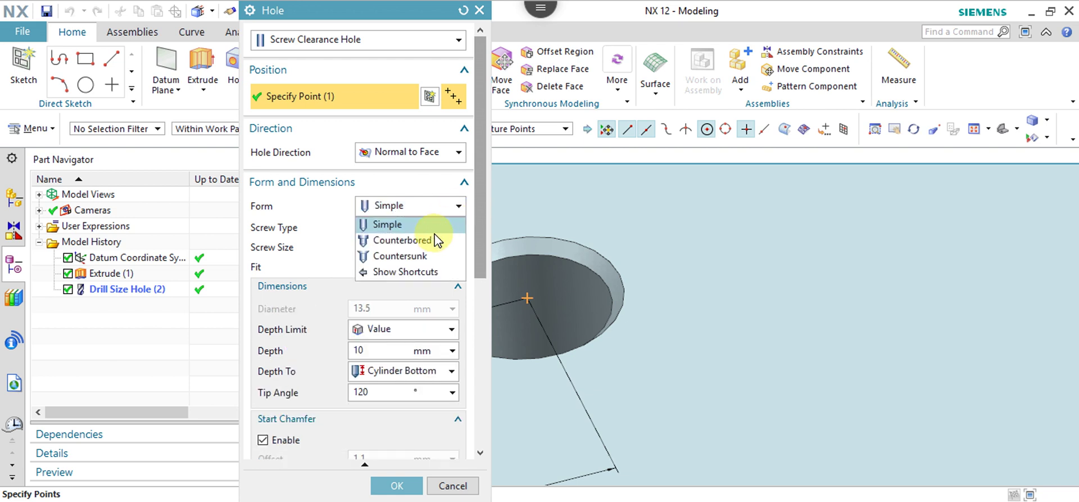
pyautogui.click(430, 243)
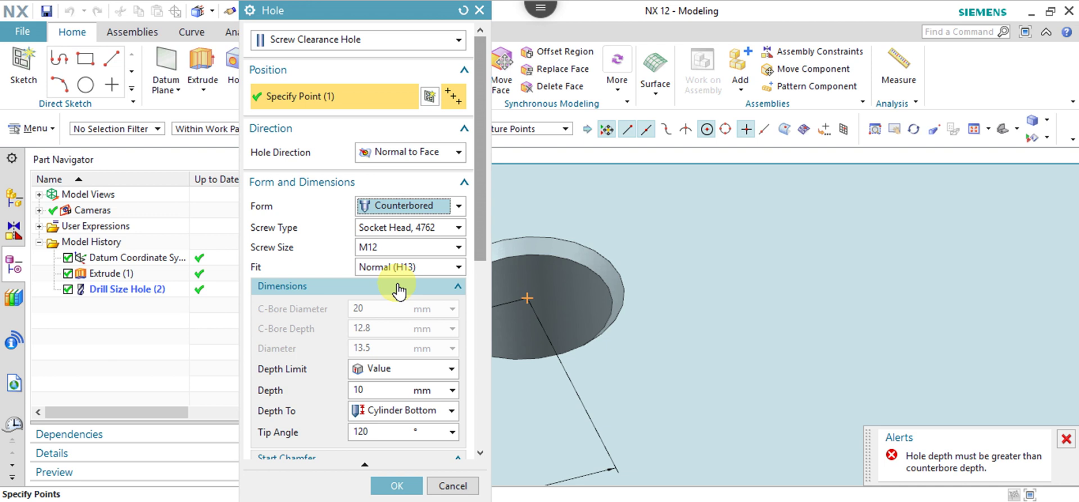
pyautogui.click(459, 228)
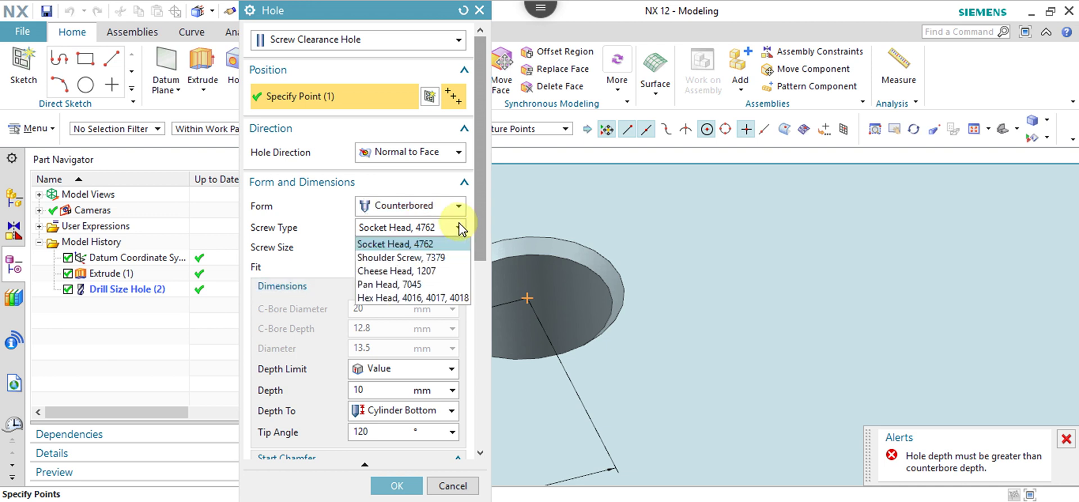
# - Try Shoulder, Socket Head and Pan Head screw types, then settle on Cheese Head, 1207
pyautogui.click(439, 264)
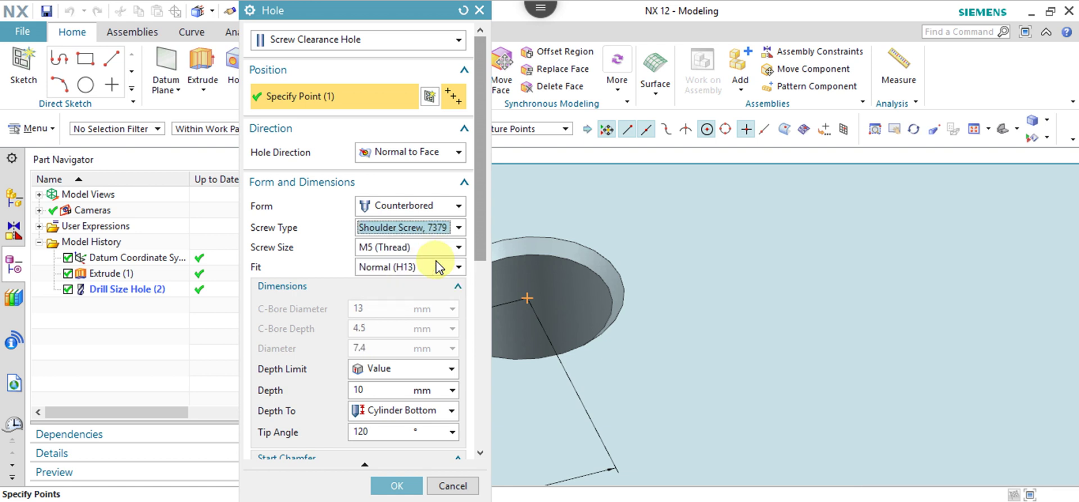
pyautogui.click(448, 252)
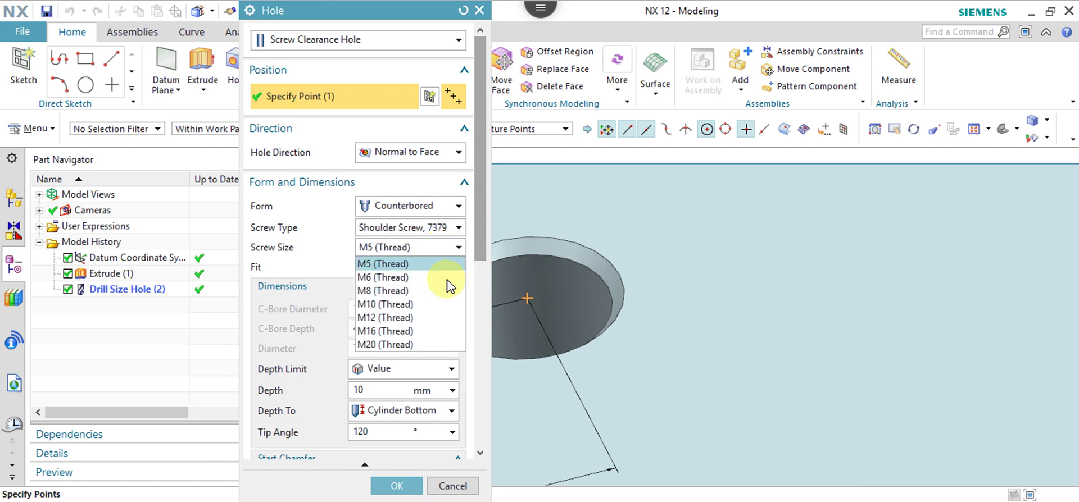
pyautogui.click(441, 264)
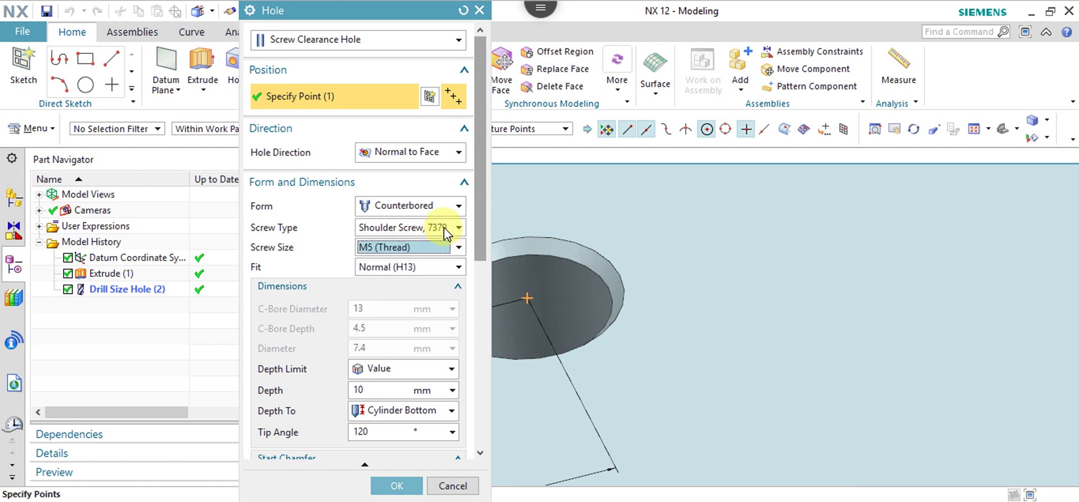
pyautogui.click(447, 227)
pyautogui.click(438, 248)
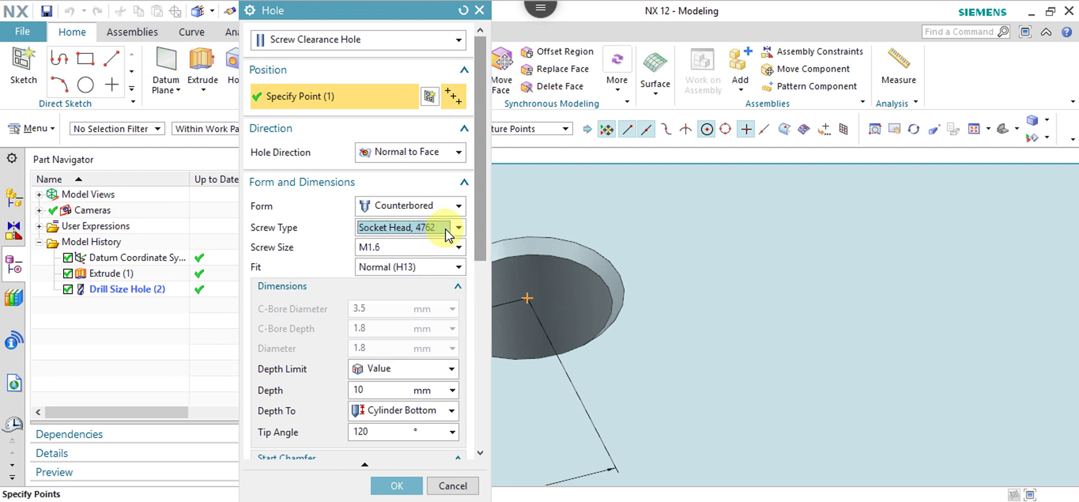
pyautogui.click(448, 227)
pyautogui.click(425, 273)
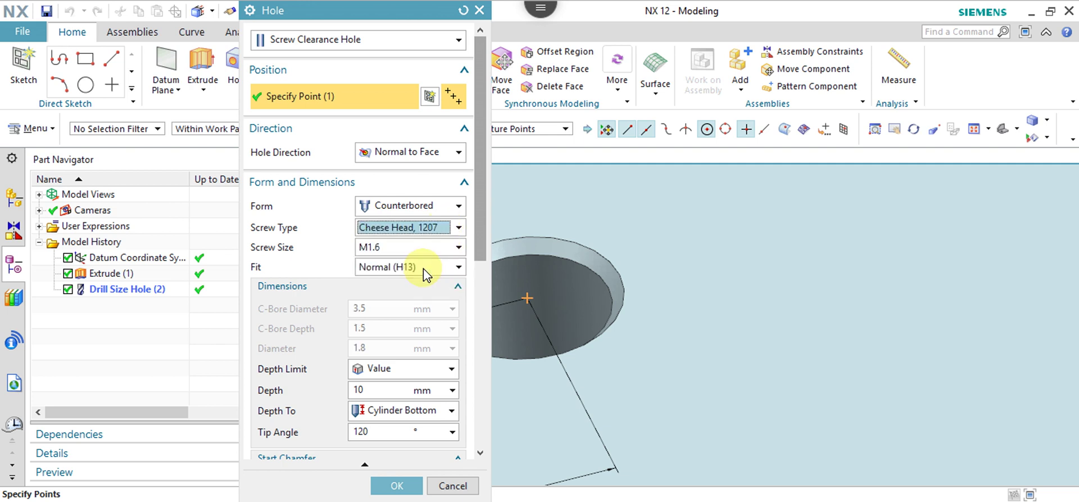
pyautogui.click(443, 228)
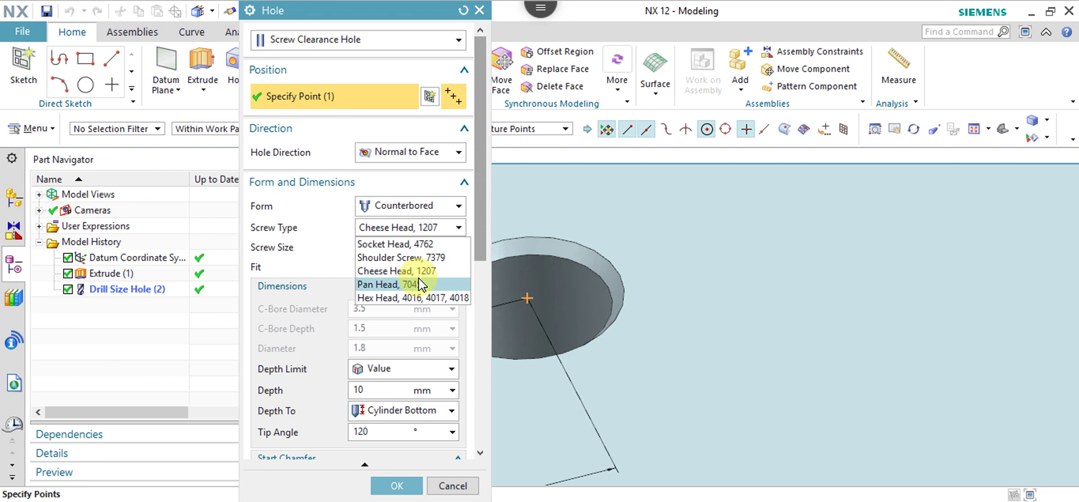
pyautogui.click(420, 284)
pyautogui.click(442, 228)
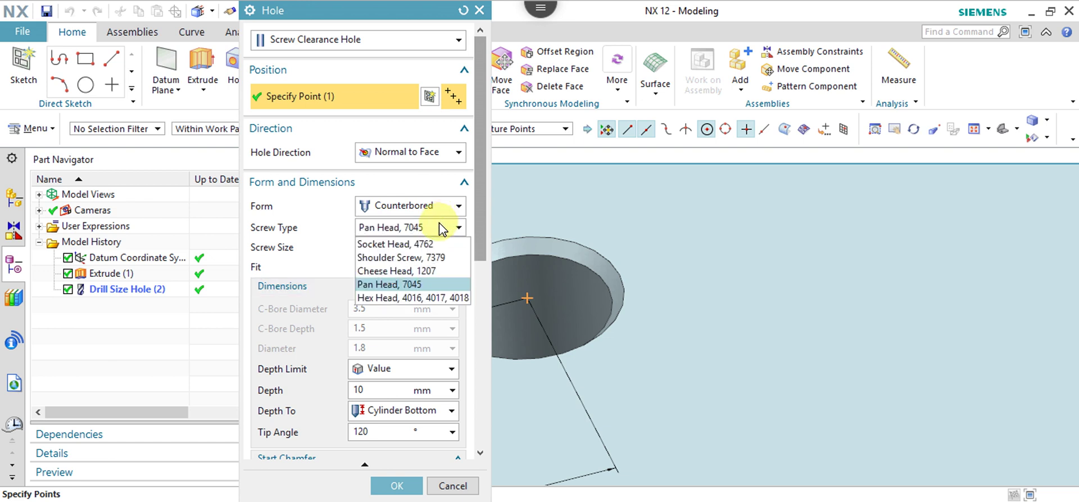
pyautogui.click(406, 272)
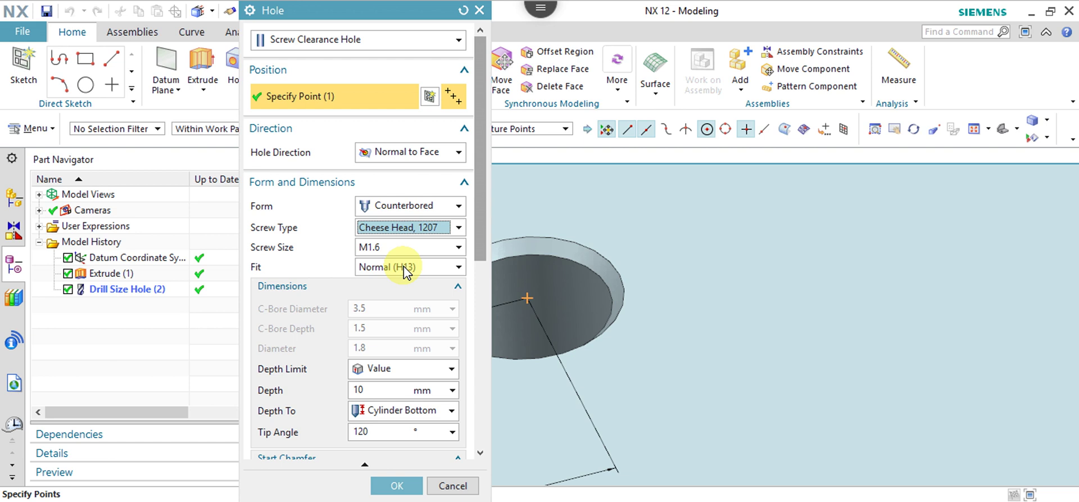
# - Create the M1.6 Cheese Head counterbored hole with 3.5 mm counterbore and orbit around it
pyautogui.click(409, 487)
pyautogui.scroll(-2, 578, 297)
pyautogui.scroll(-3, 564, 298)
pyautogui.scroll(4, 559, 297)
pyautogui.scroll(3, 564, 315)
pyautogui.moveTo(568, 331); pyautogui.dragTo(562, 317, button='middle')
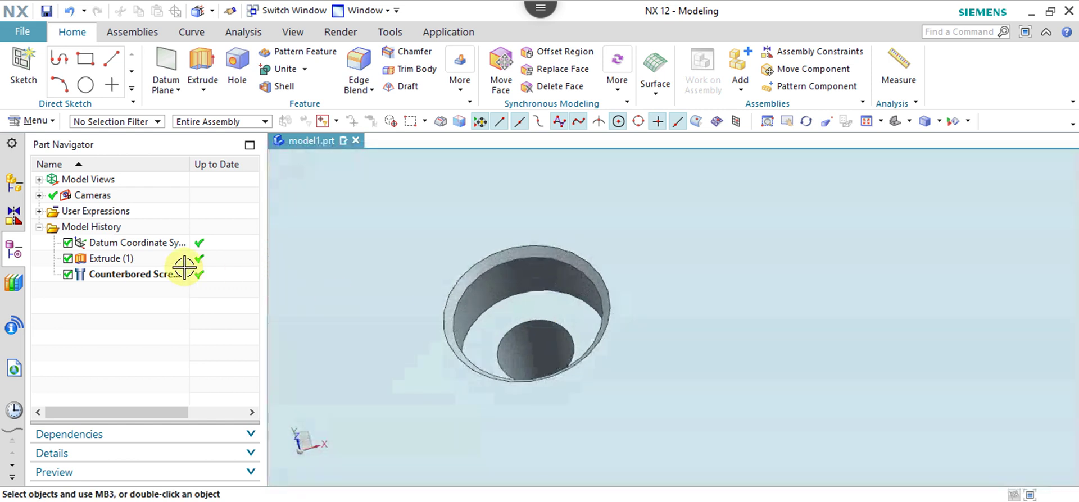
# - Change the counterbored hole's screw type to Shoulder Screw, 7379 at M5
pyautogui.rightClick(112, 277)
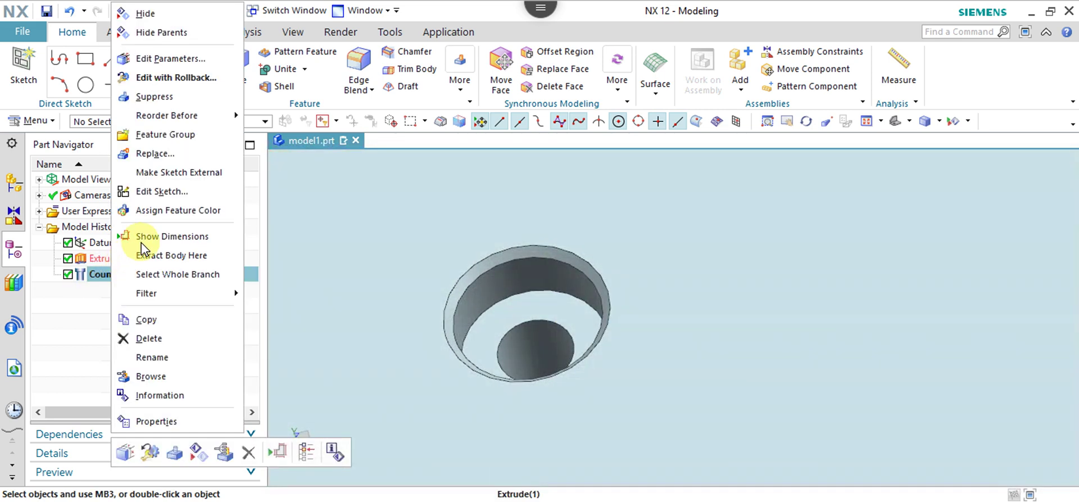
pyautogui.click(160, 59)
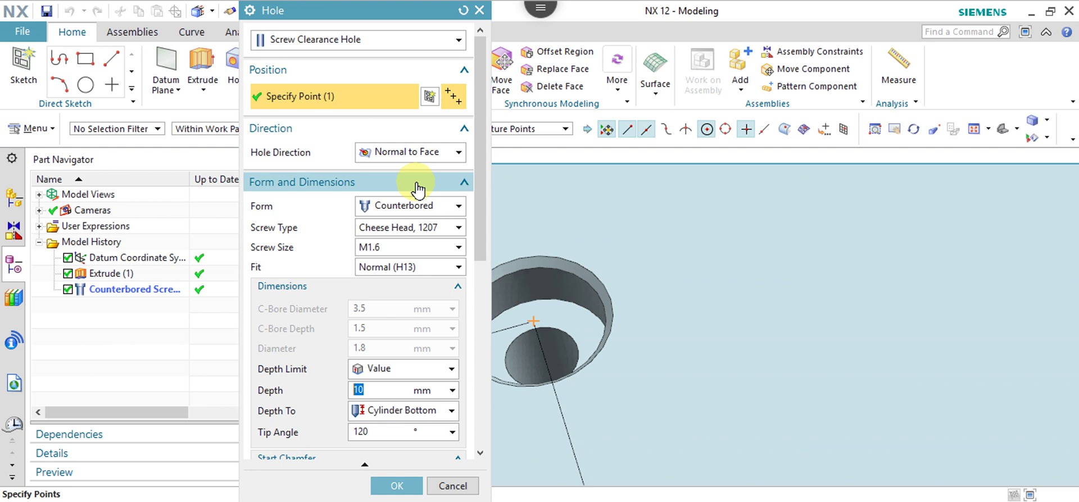
pyautogui.click(455, 230)
pyautogui.click(430, 255)
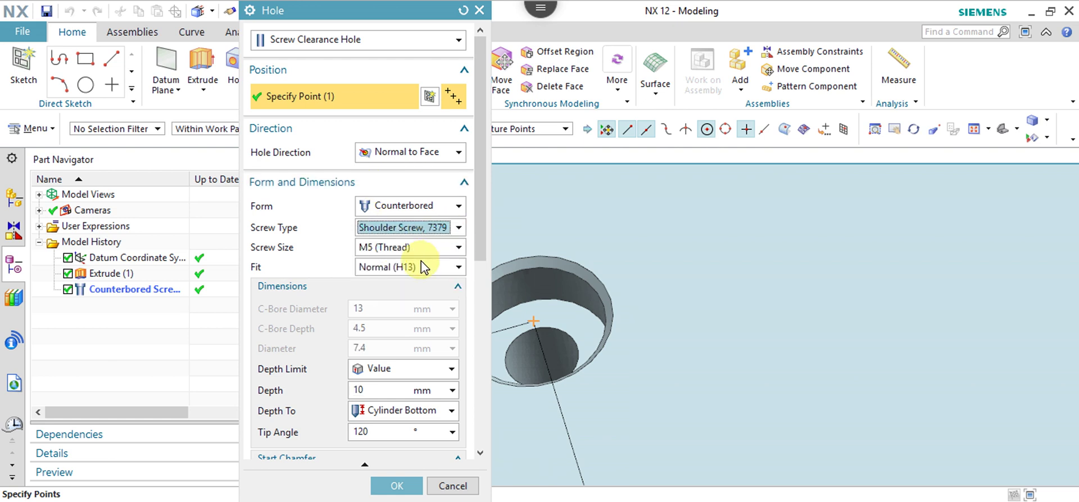
pyautogui.click(400, 485)
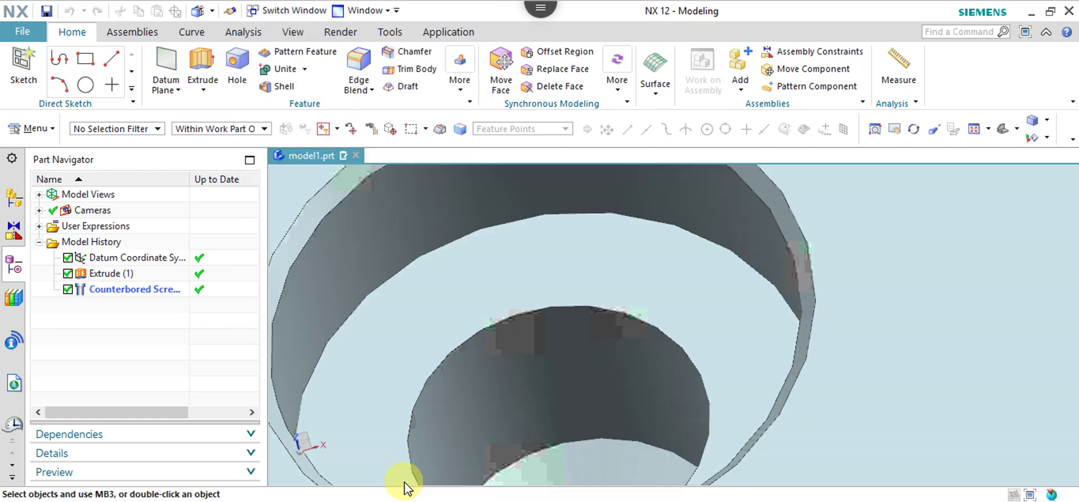
# - Reopen the counterbored hole's parameters for another edit
pyautogui.scroll(5, 530, 366)
pyautogui.scroll(-3, 573, 344)
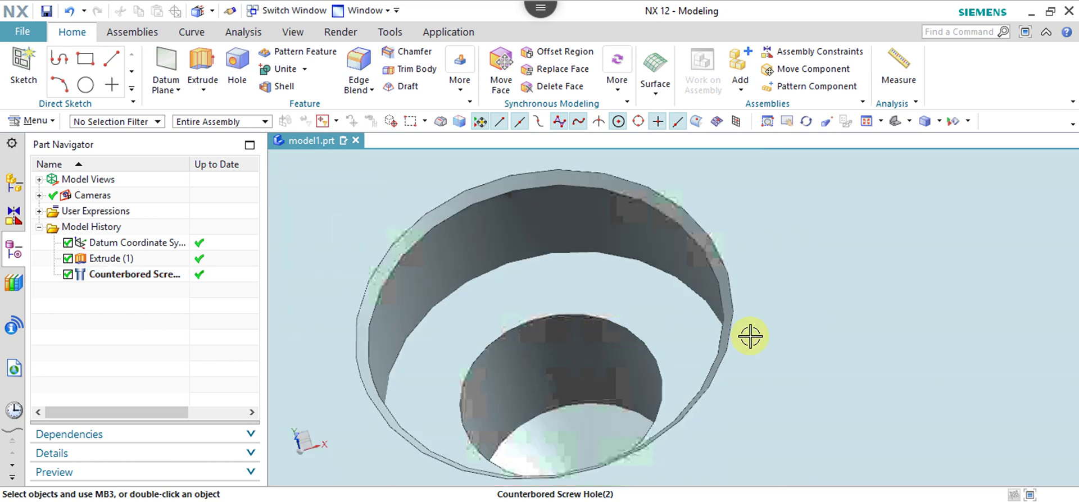
pyautogui.scroll(6, 827, 311)
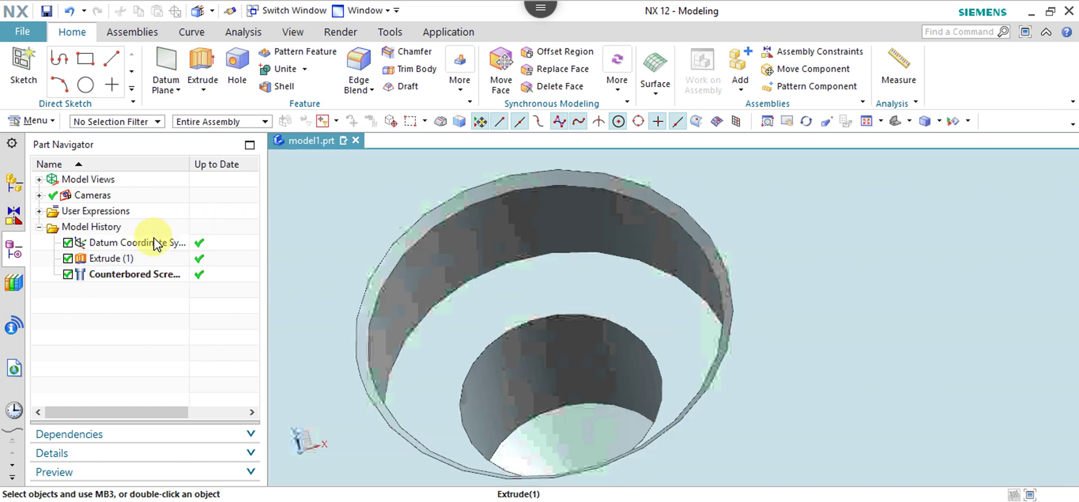
pyautogui.rightClick(139, 277)
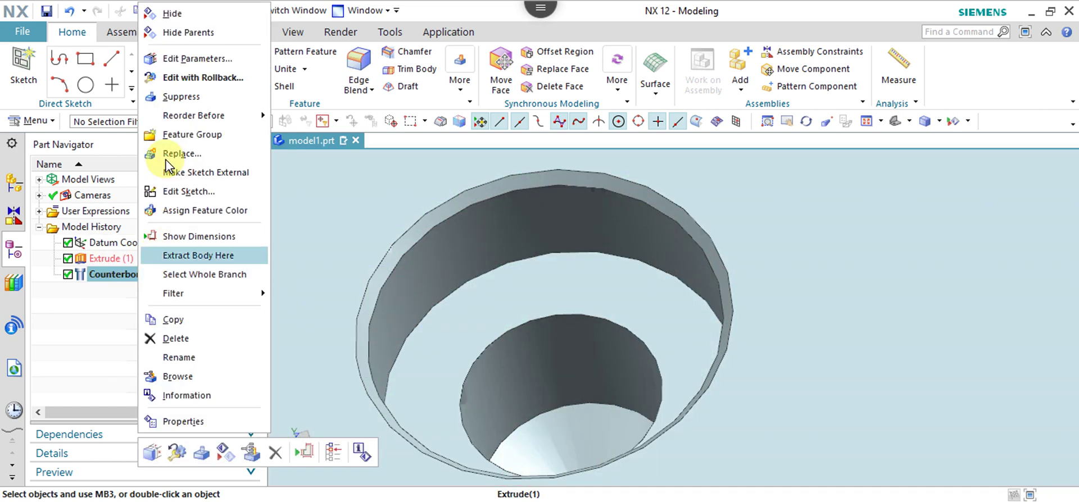
pyautogui.click(184, 61)
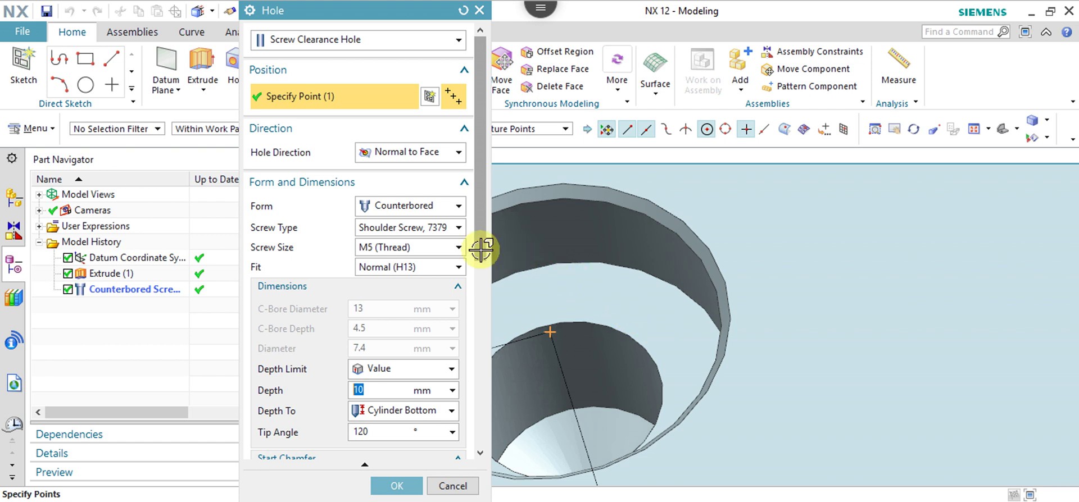
pyautogui.scroll(-2, 481, 211)
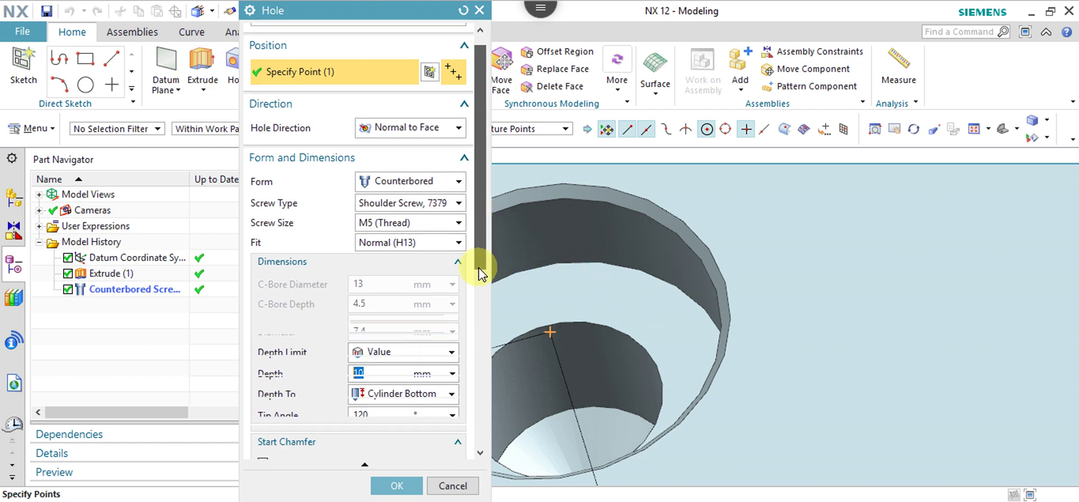
pyautogui.scroll(-2, 482, 211)
pyautogui.scroll(-5, 478, 359)
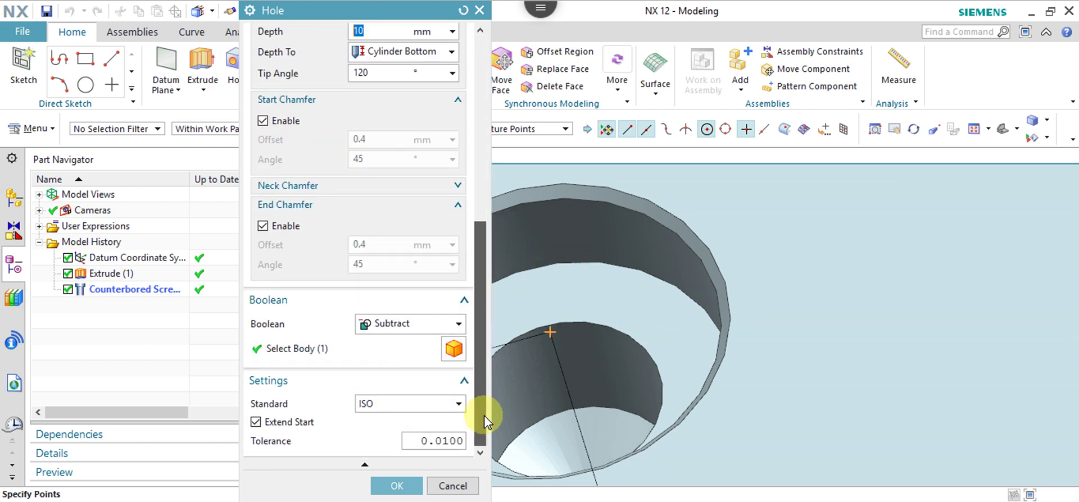
pyautogui.click(447, 191)
pyautogui.click(263, 212)
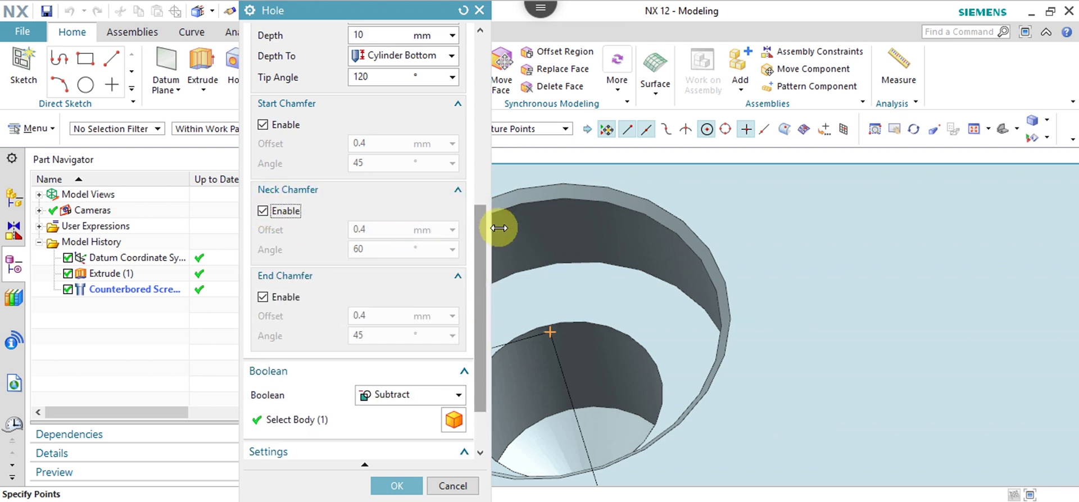
pyautogui.scroll(2, 482, 230)
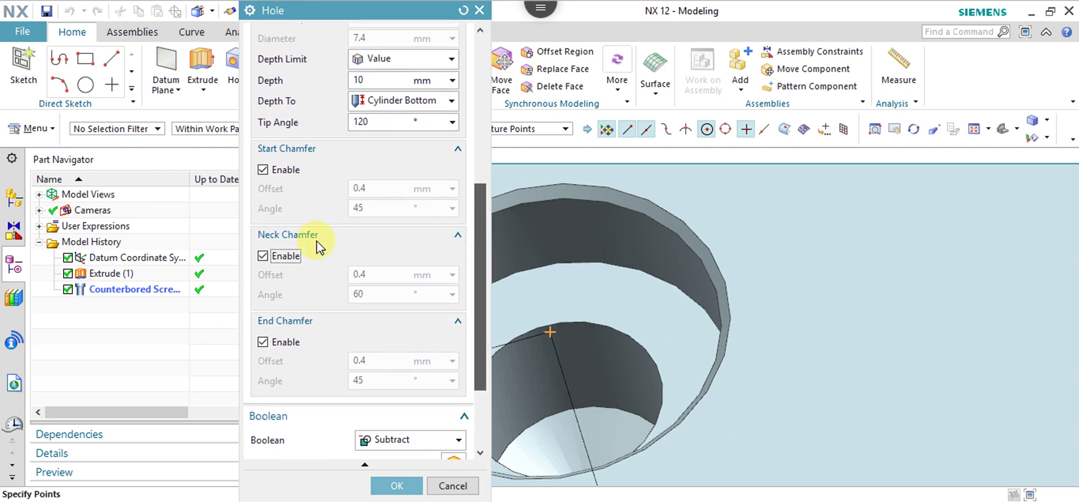
pyautogui.moveTo(482, 205); pyautogui.dragTo(482, 84)
pyautogui.click(443, 168)
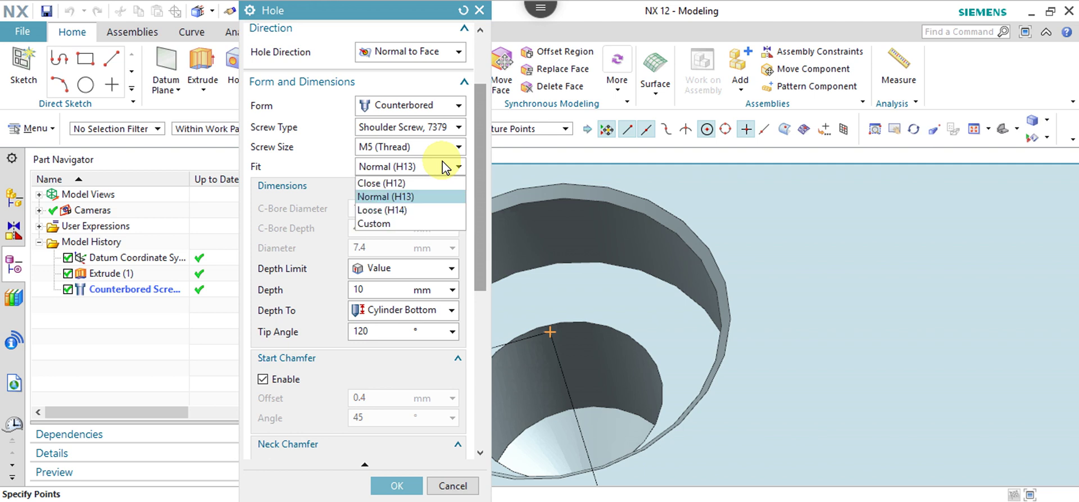
pyautogui.click(444, 167)
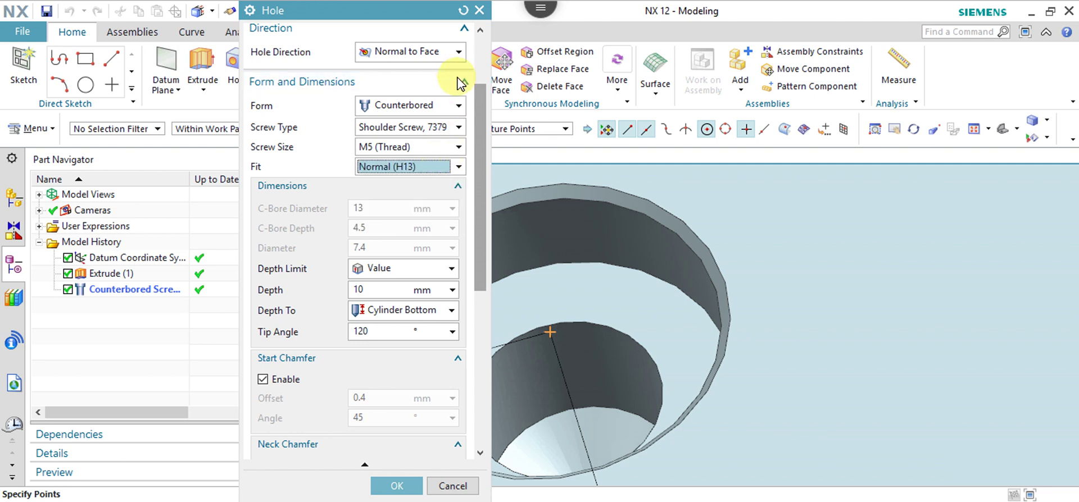
pyautogui.moveTo(482, 165); pyautogui.dragTo(479, 63)
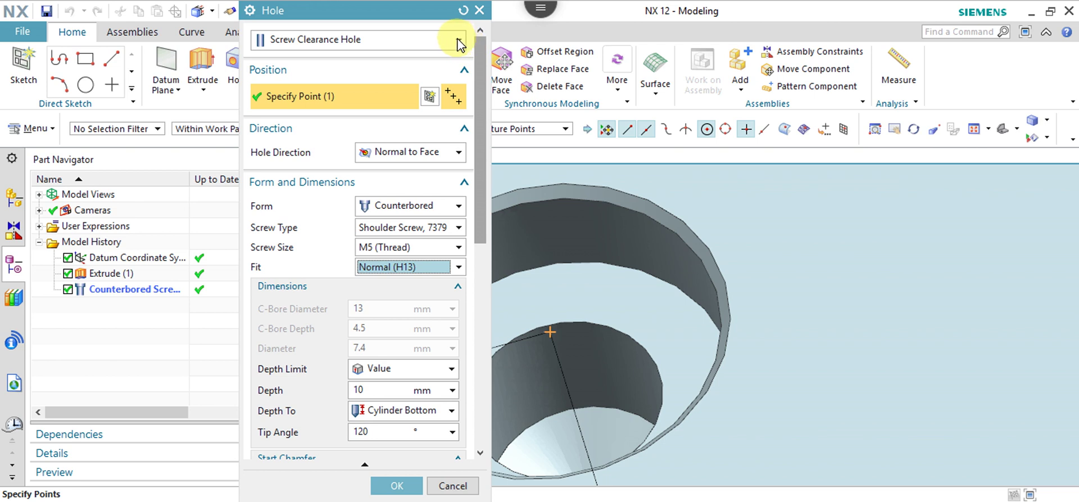
# - Change the hole type to Threaded Hole, defaulting to M5 x 0.8, 10 mm deep
pyautogui.click(460, 40)
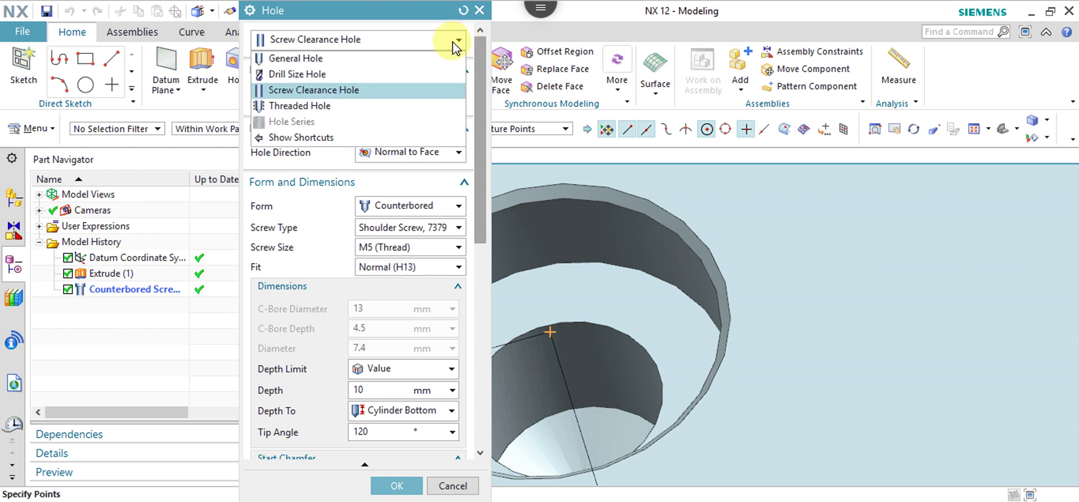
pyautogui.click(366, 108)
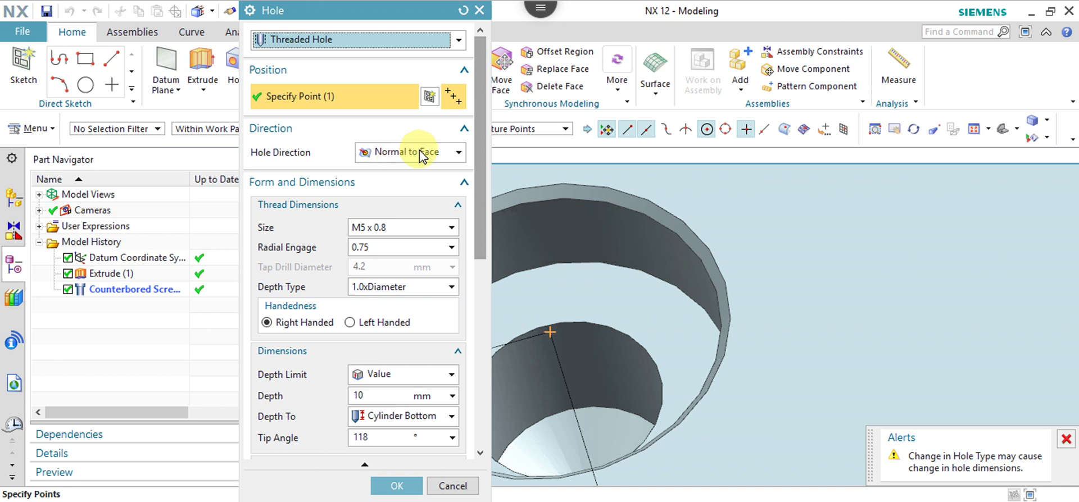
pyautogui.click(452, 227)
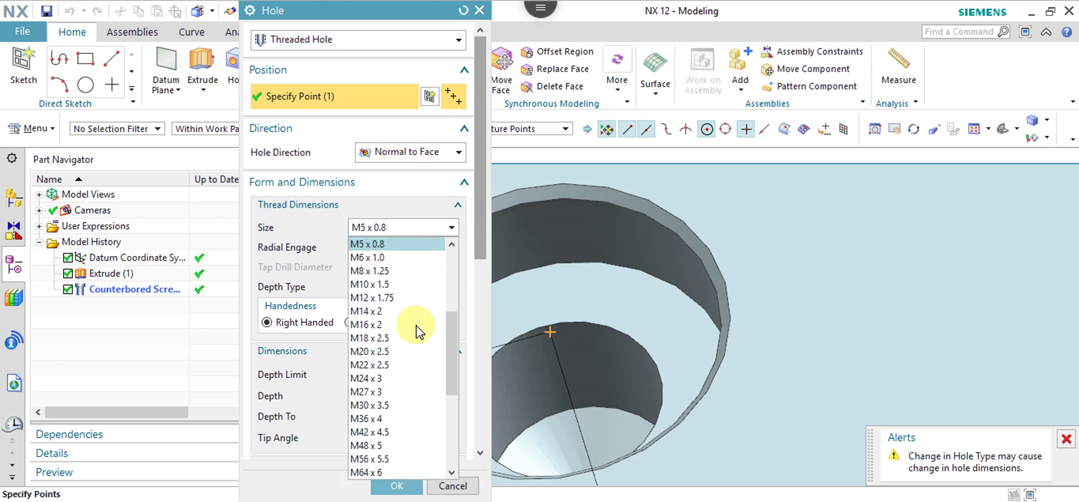
# - Set the thread size to M3 x 0.5 with 0.75 radial engagement
pyautogui.moveTo(450, 317); pyautogui.dragTo(450, 225)
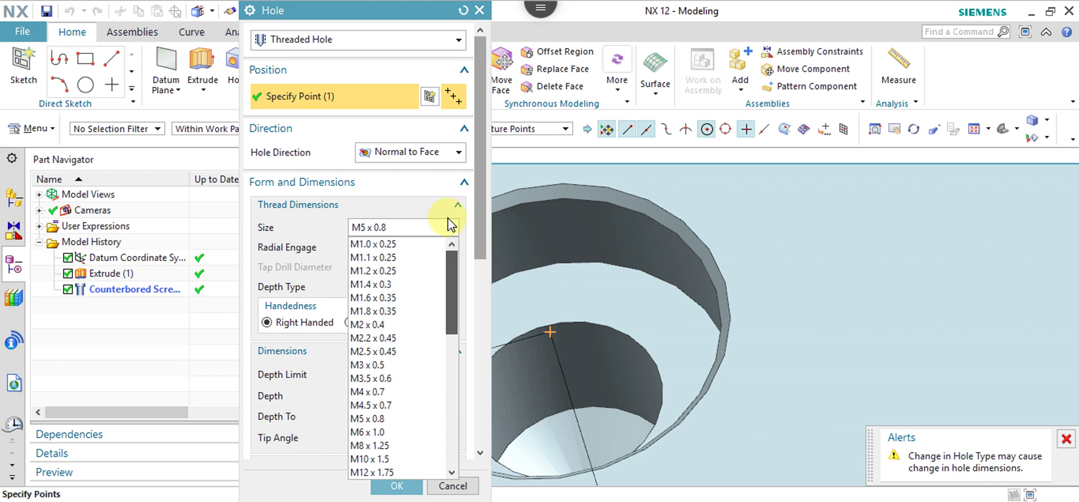
pyautogui.click(413, 244)
pyautogui.click(452, 248)
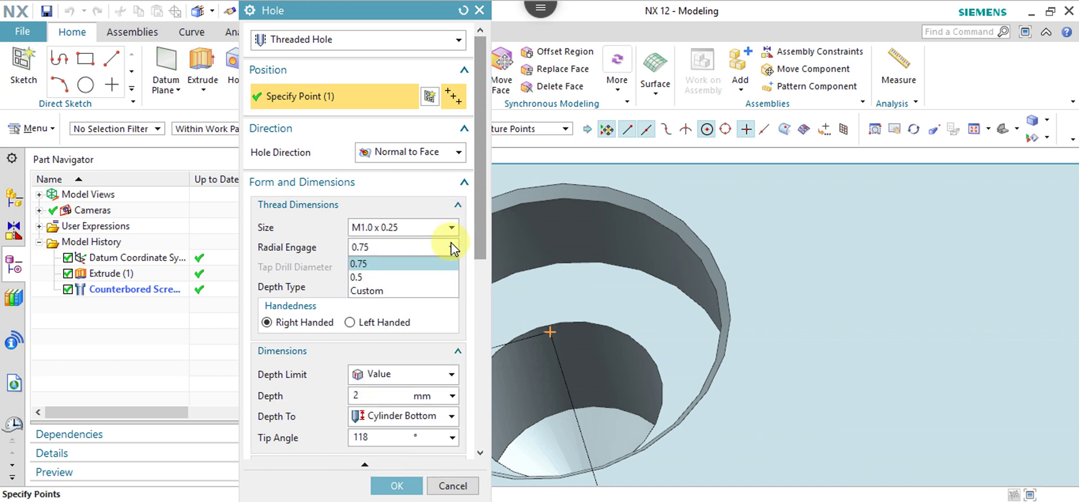
pyautogui.press('Down')
pyautogui.press('Return')
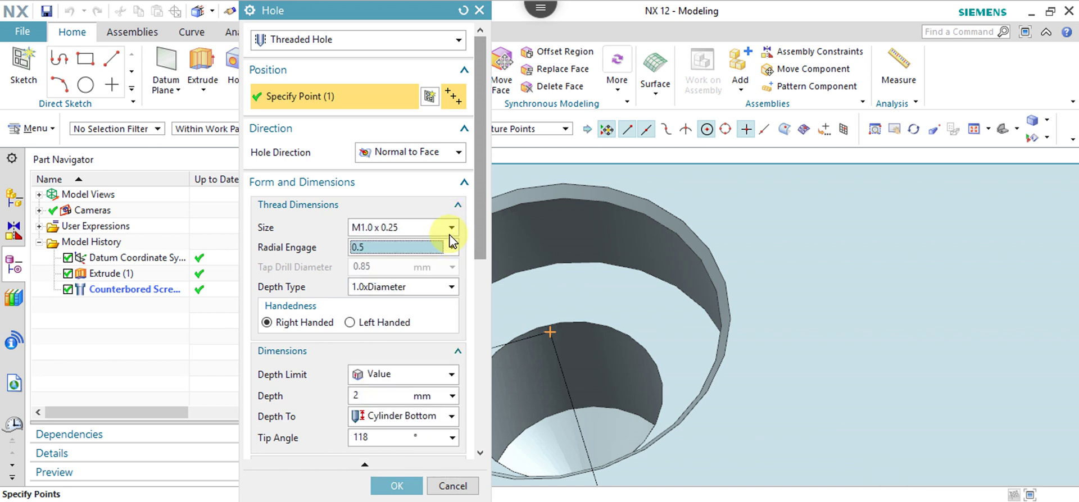
pyautogui.click(451, 227)
pyautogui.click(376, 365)
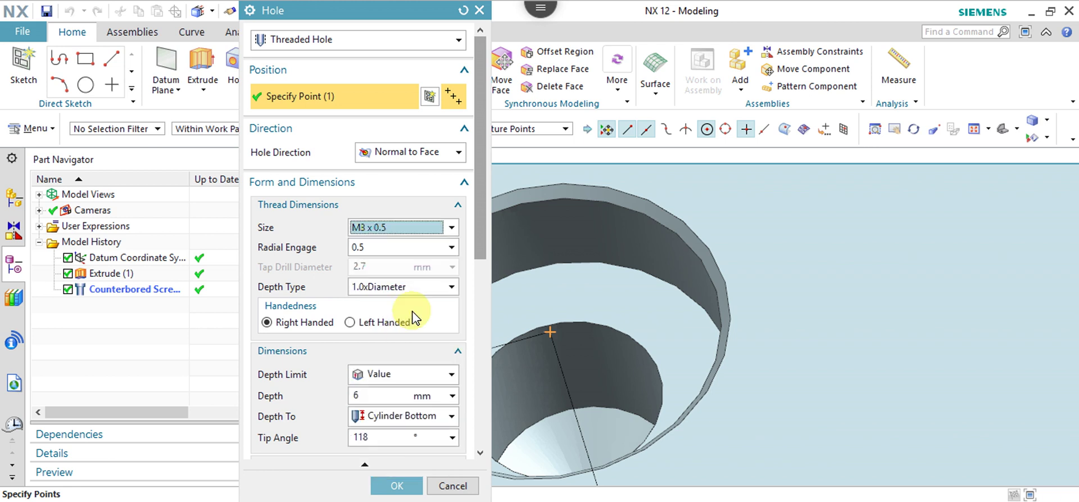
pyautogui.click(450, 252)
pyautogui.click(449, 253)
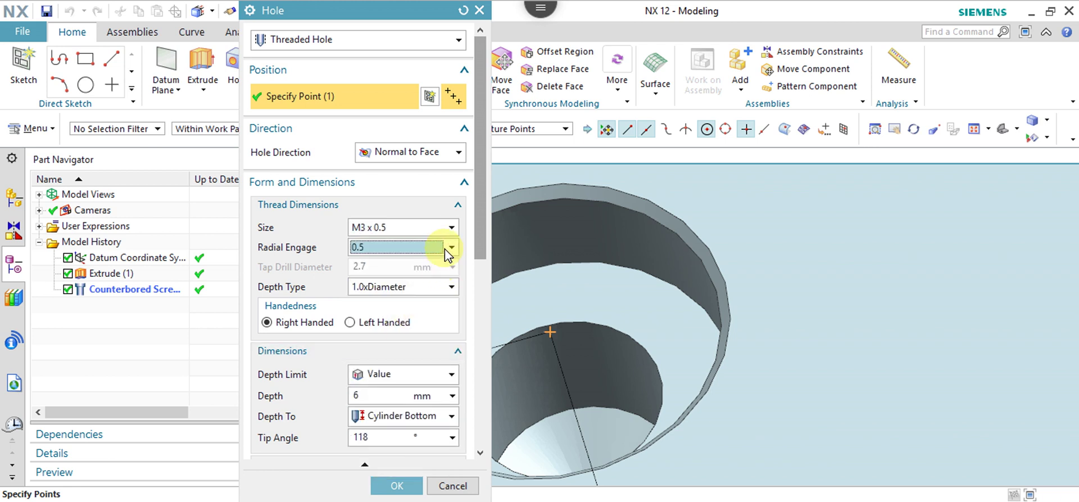
pyautogui.click(450, 248)
pyautogui.click(427, 264)
# - Set the thread depth type to 1.0xDiameter and apply the threaded hole
pyautogui.click(452, 289)
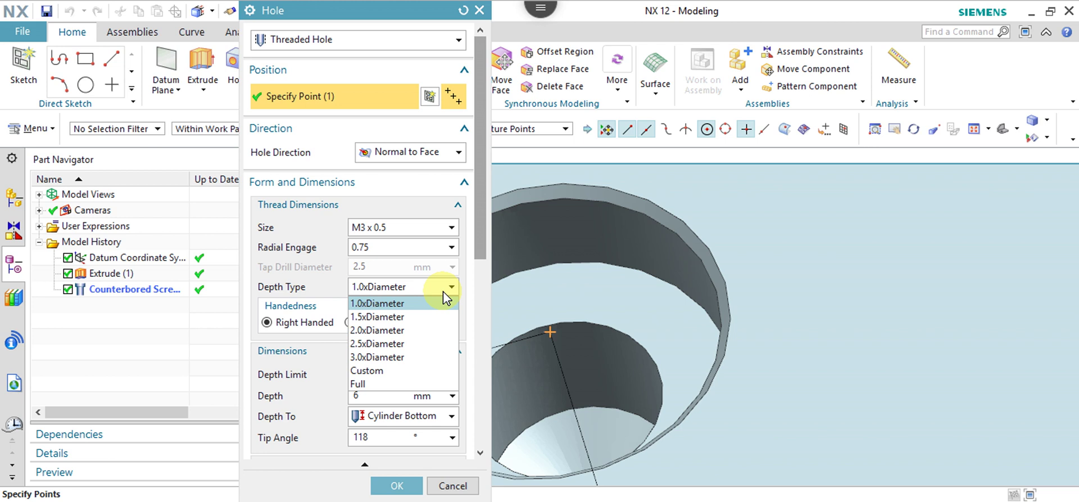
pyautogui.click(369, 373)
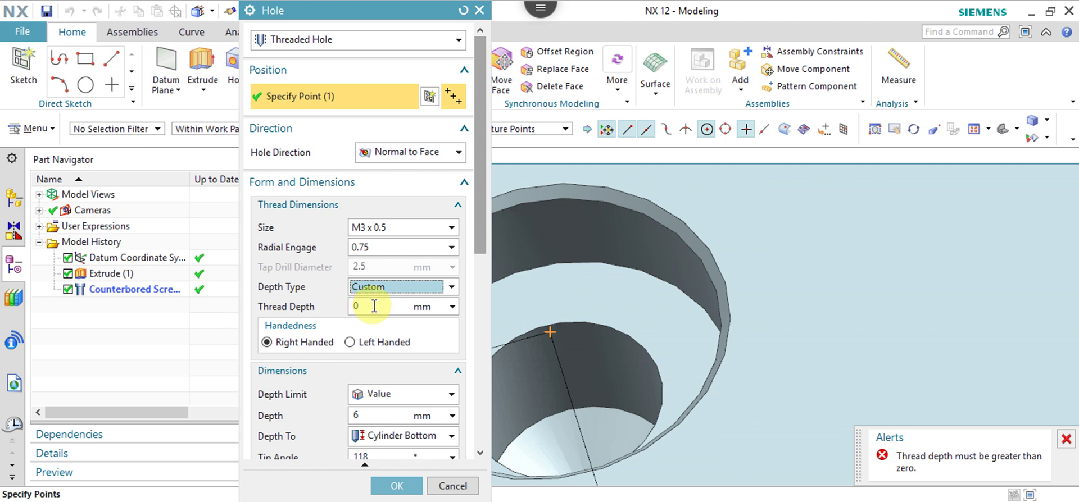
pyautogui.click(449, 289)
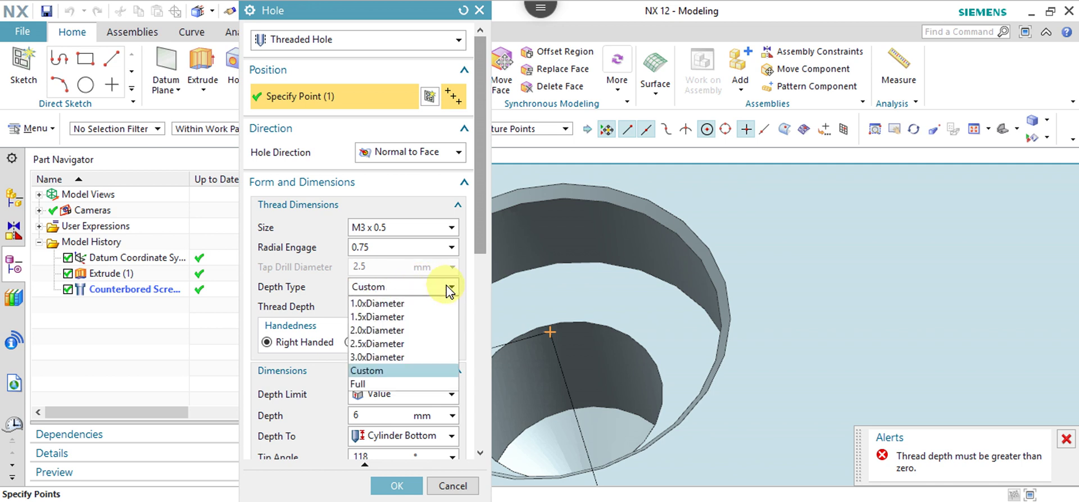
pyautogui.click(412, 306)
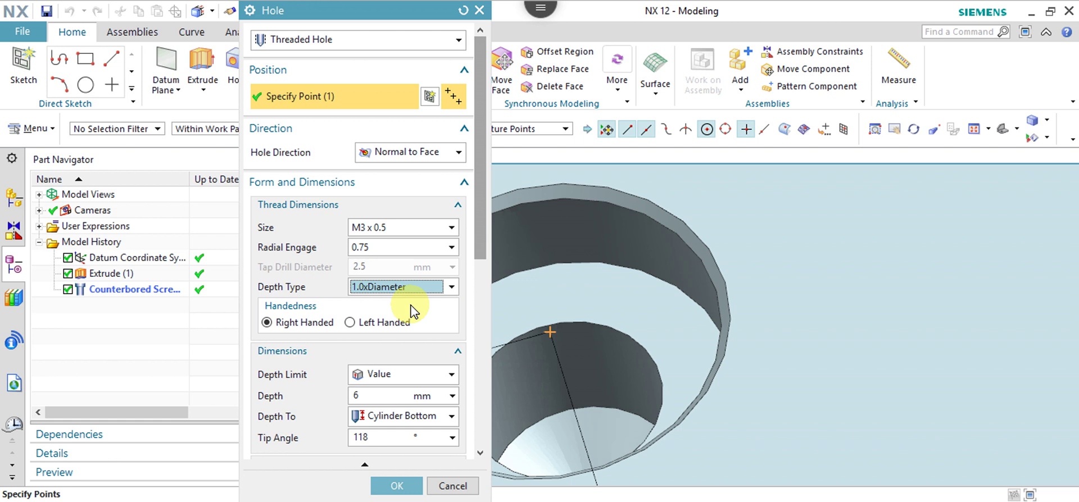
pyautogui.click(396, 486)
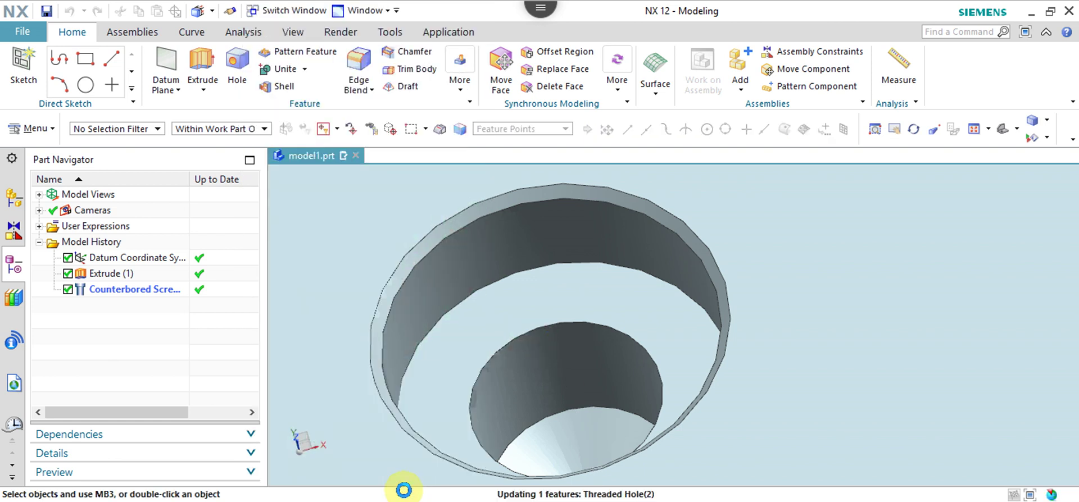
# - Orbit to show the M3 hole on the block's top face and bring up Threaded Hole (2) options
pyautogui.scroll(-5, 402, 486)
pyautogui.scroll(10, 546, 304)
pyautogui.scroll(3, 546, 304)
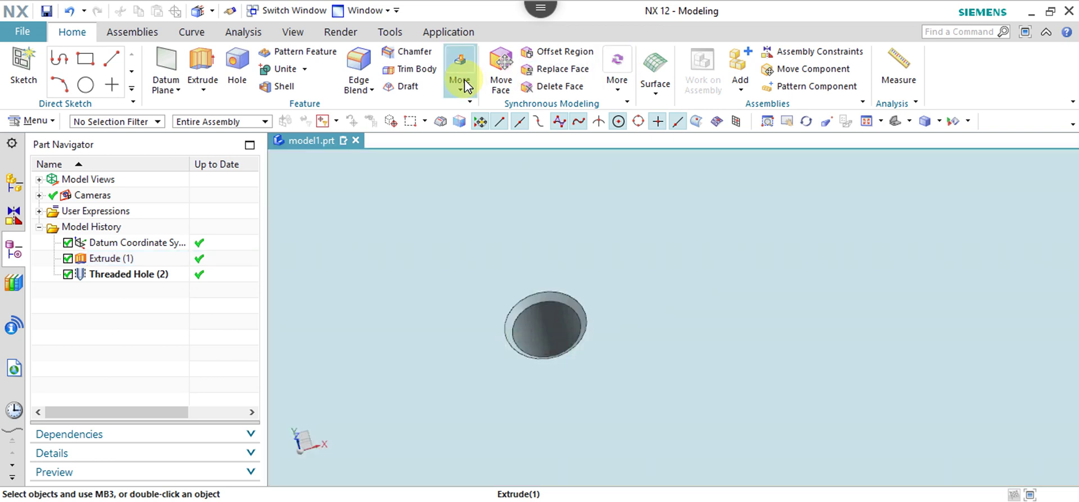
pyautogui.click(465, 84)
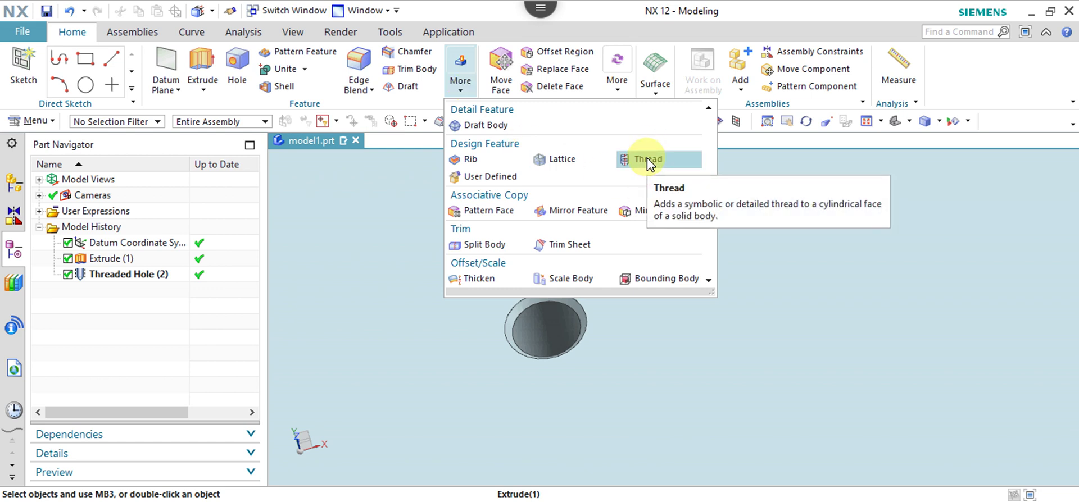
pyautogui.click(737, 287)
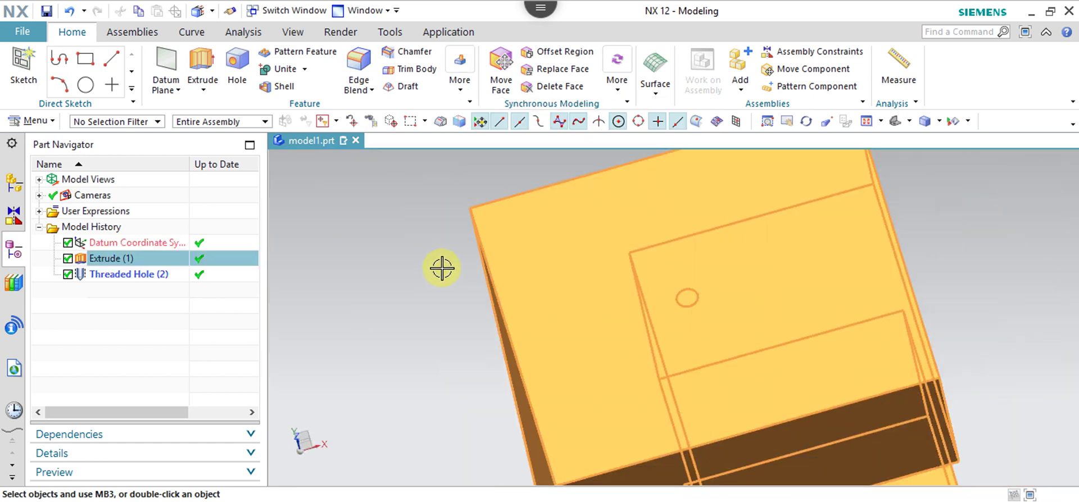
pyautogui.moveTo(442, 268); pyautogui.dragTo(462, 269, button='middle')
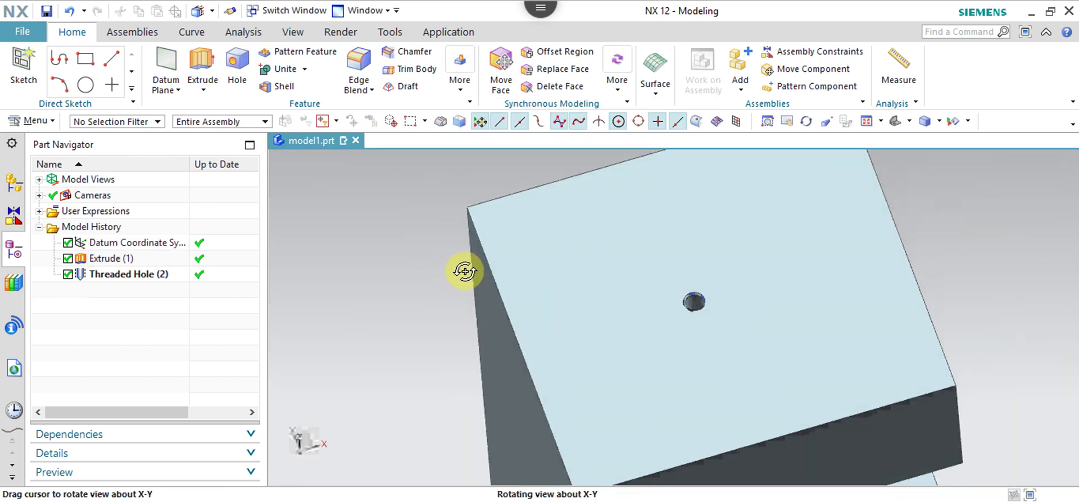
pyautogui.rightClick(157, 275)
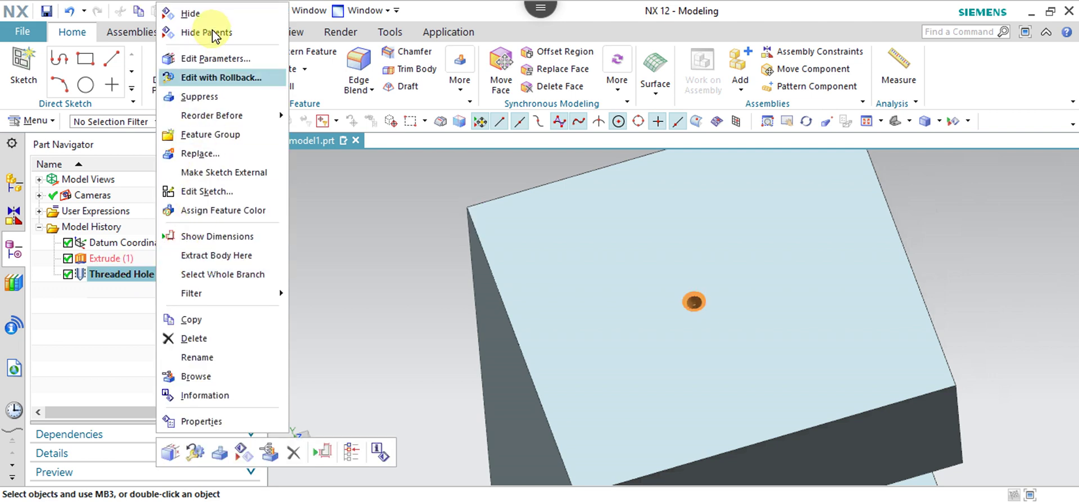
pyautogui.click(213, 58)
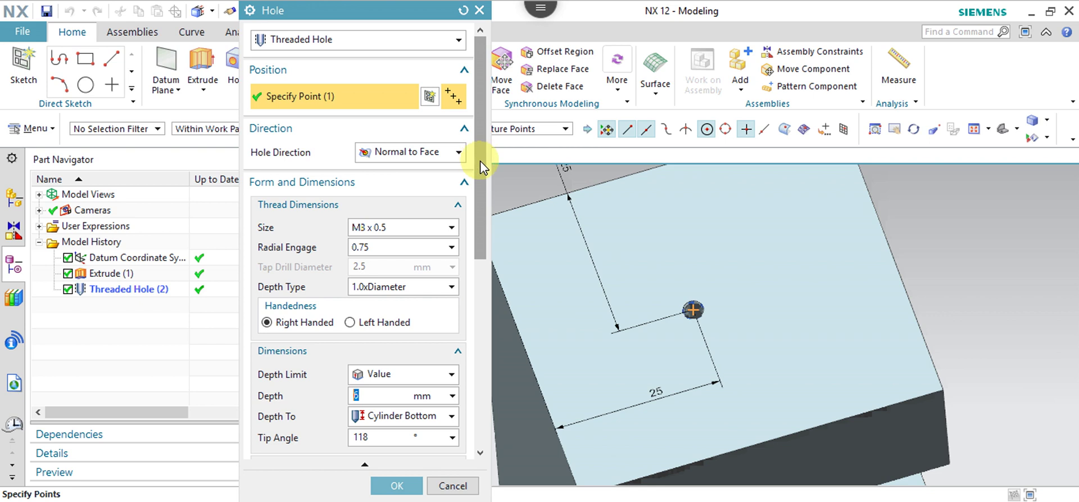
pyautogui.moveTo(481, 166); pyautogui.dragTo(481, 249)
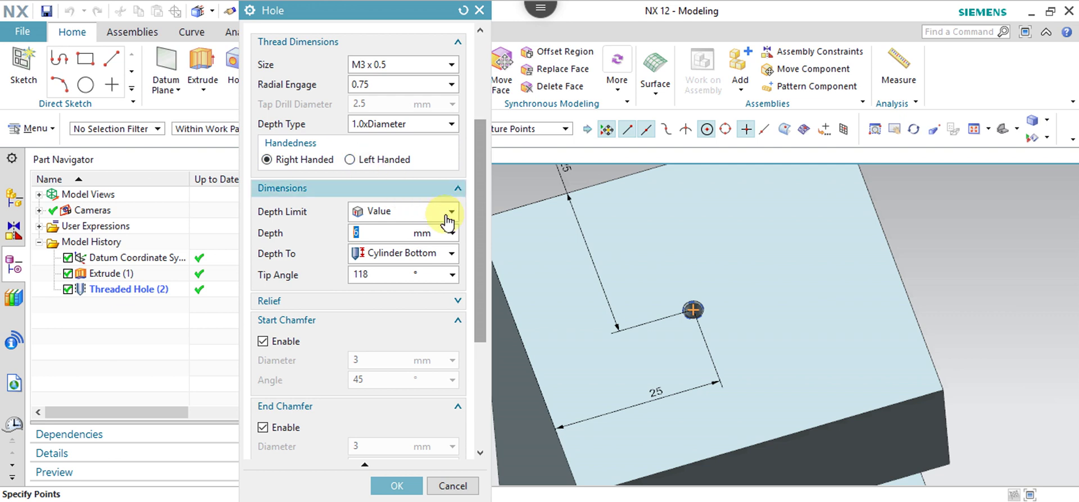
pyautogui.moveTo(480, 231); pyautogui.dragTo(473, 362)
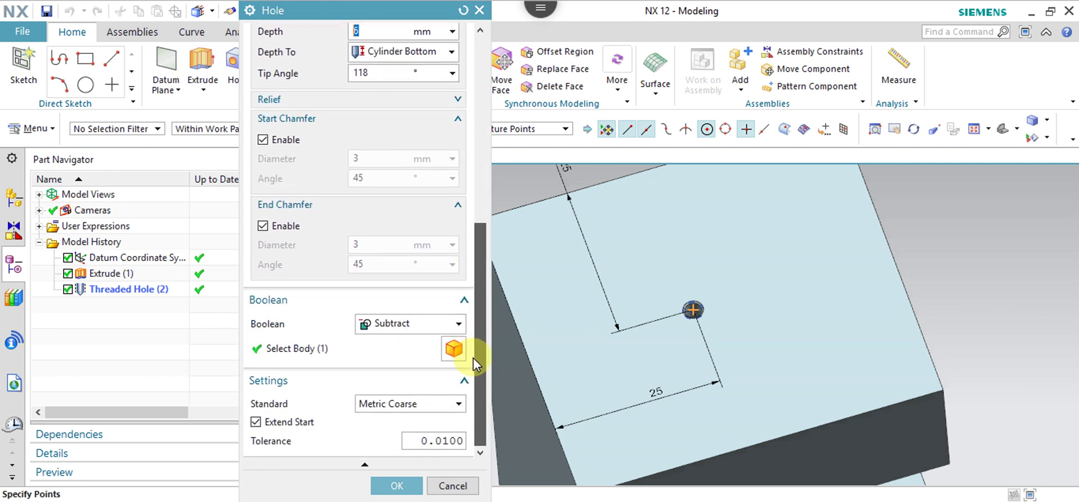
pyautogui.scroll(10, 444, 45)
pyautogui.click(438, 48)
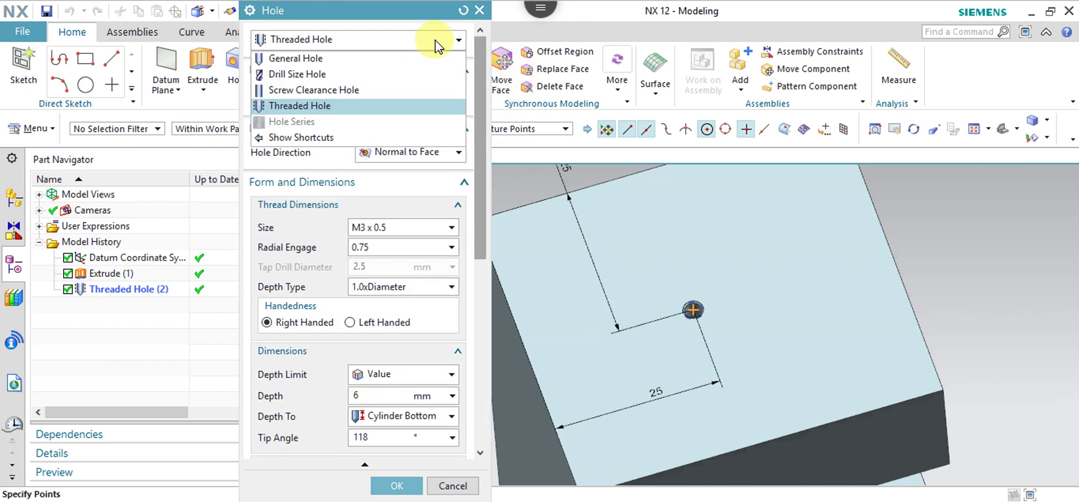
pyautogui.click(373, 138)
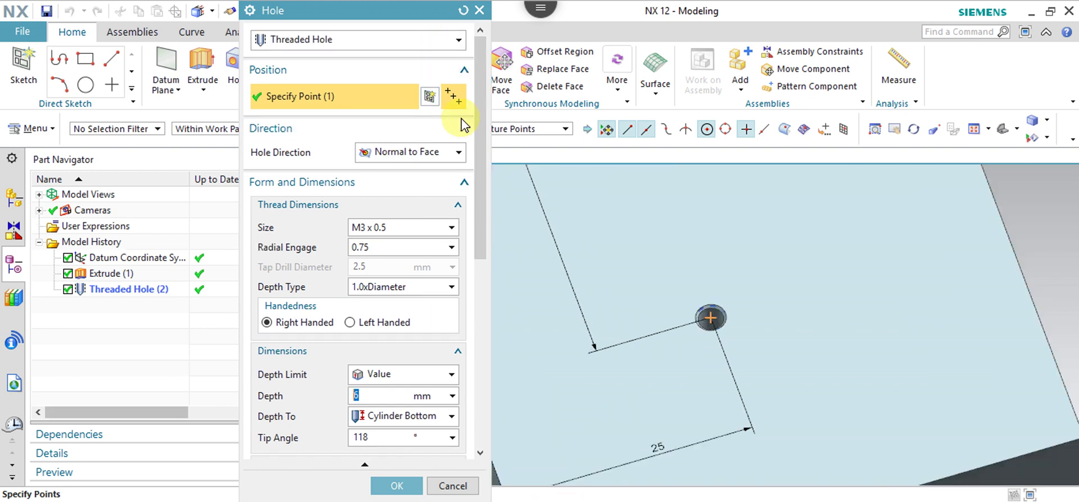
pyautogui.click(459, 42)
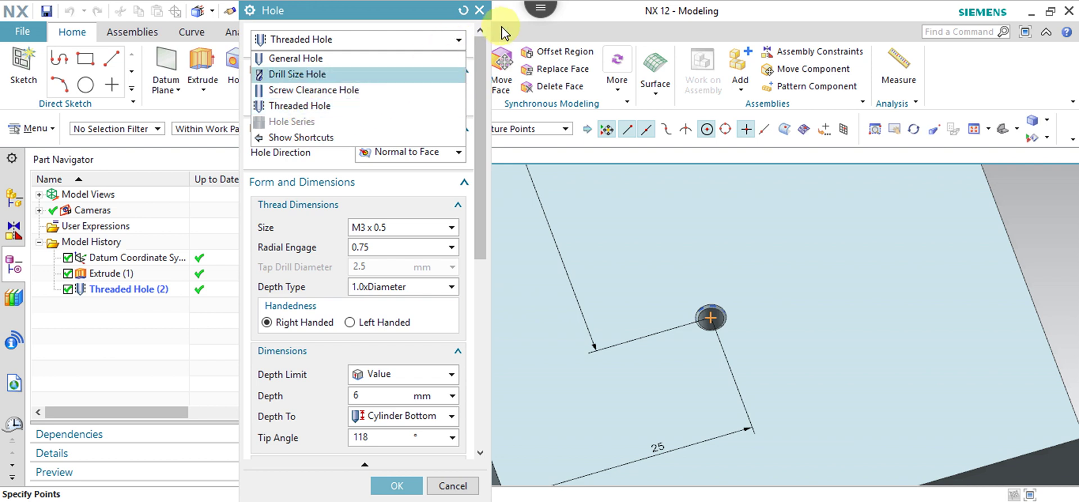
pyautogui.click(480, 15)
pyautogui.click(481, 12)
# - Start a new hole feature of the Hole Series type
pyautogui.click(528, 298)
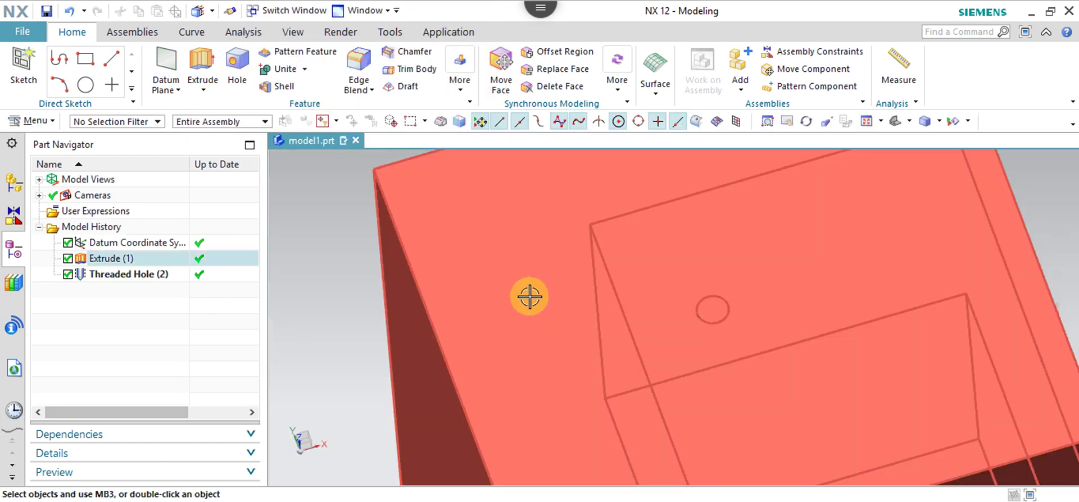
pyautogui.click(345, 309)
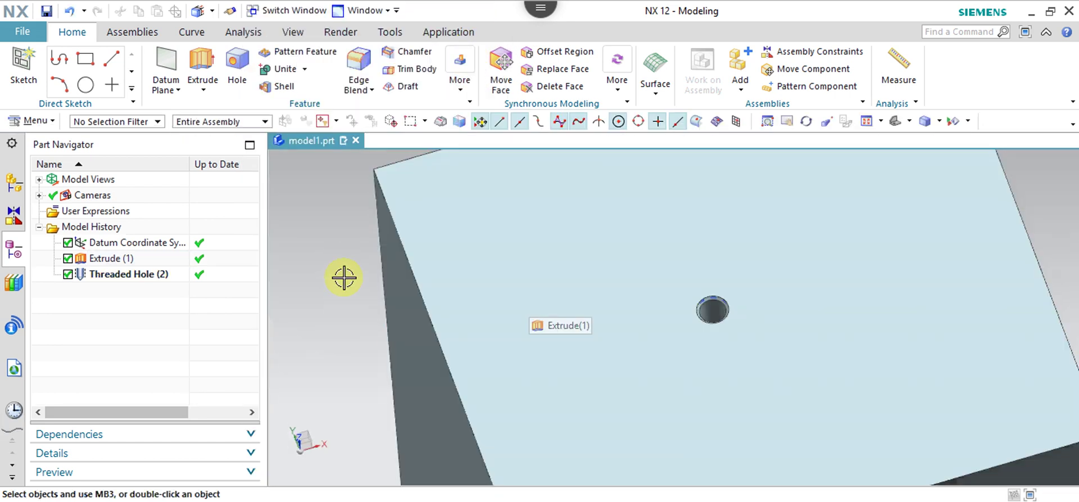
pyautogui.click(241, 84)
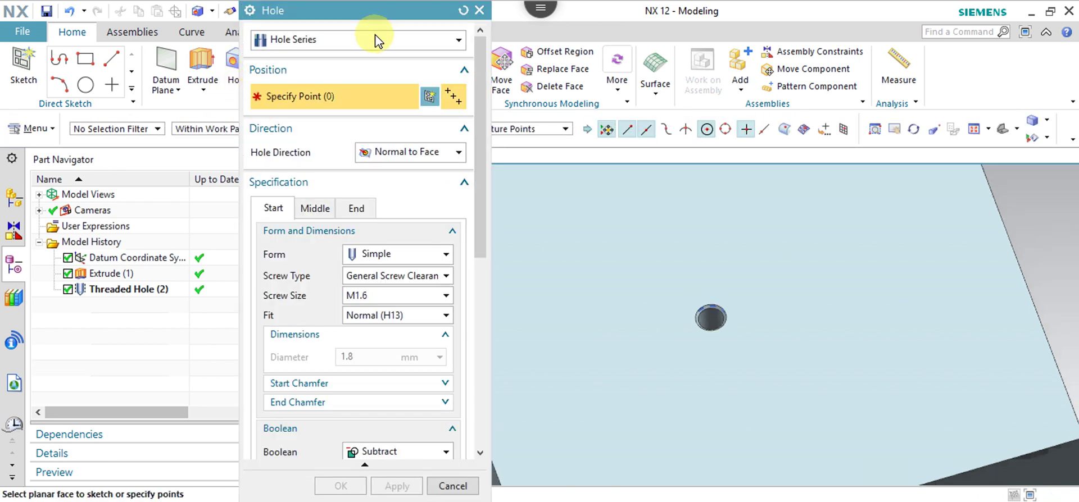
pyautogui.click(377, 40)
pyautogui.click(377, 41)
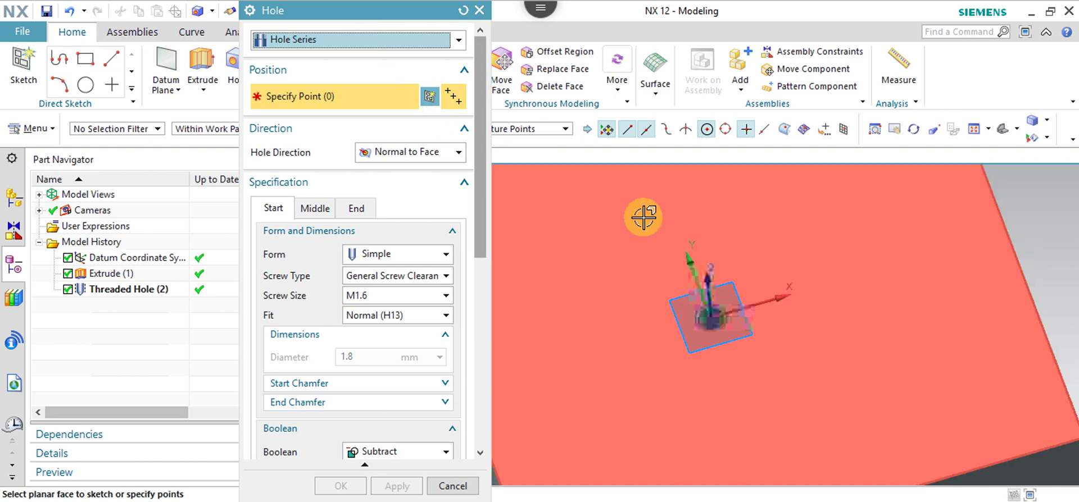
# - Place the hole series point on the block's face, creating Sketch (3)
pyautogui.click(644, 217)
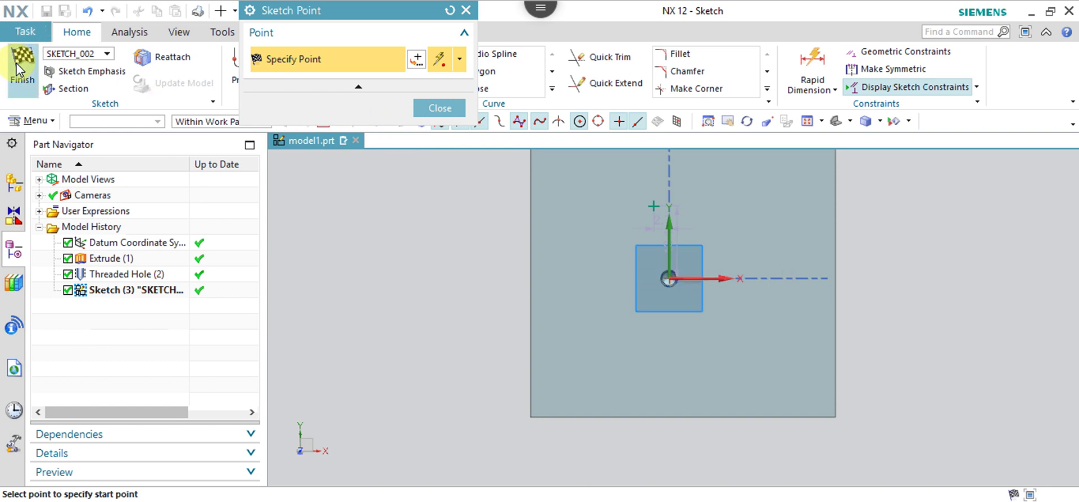
pyautogui.click(22, 62)
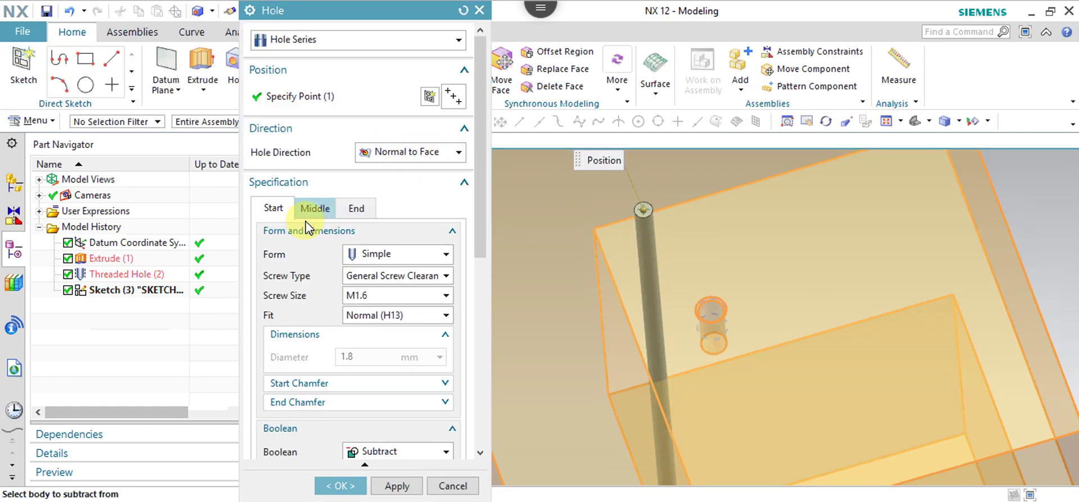
pyautogui.click(313, 209)
pyautogui.click(352, 212)
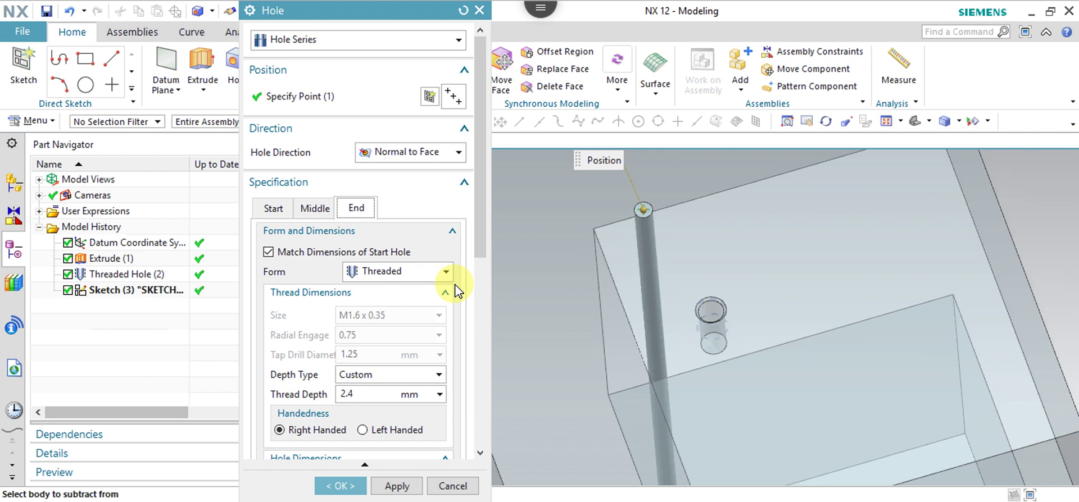
pyautogui.scroll(-5, 487, 337)
pyautogui.scroll(-1, 488, 365)
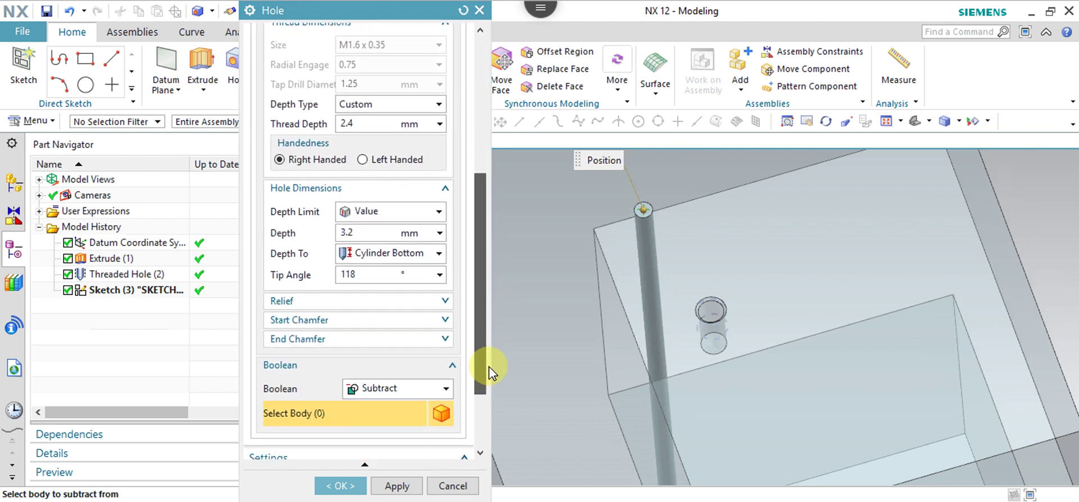
pyautogui.moveTo(481, 336); pyautogui.dragTo(476, 185)
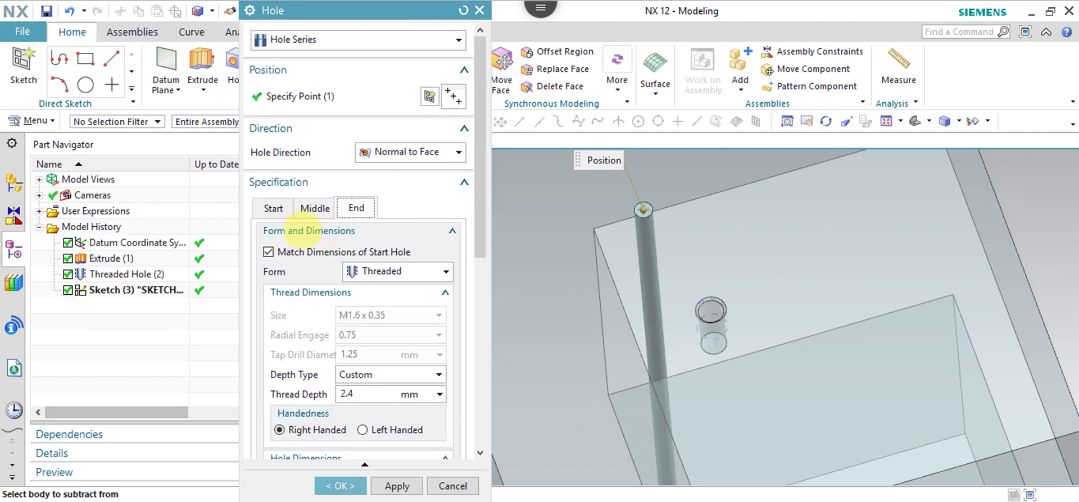
pyautogui.click(274, 208)
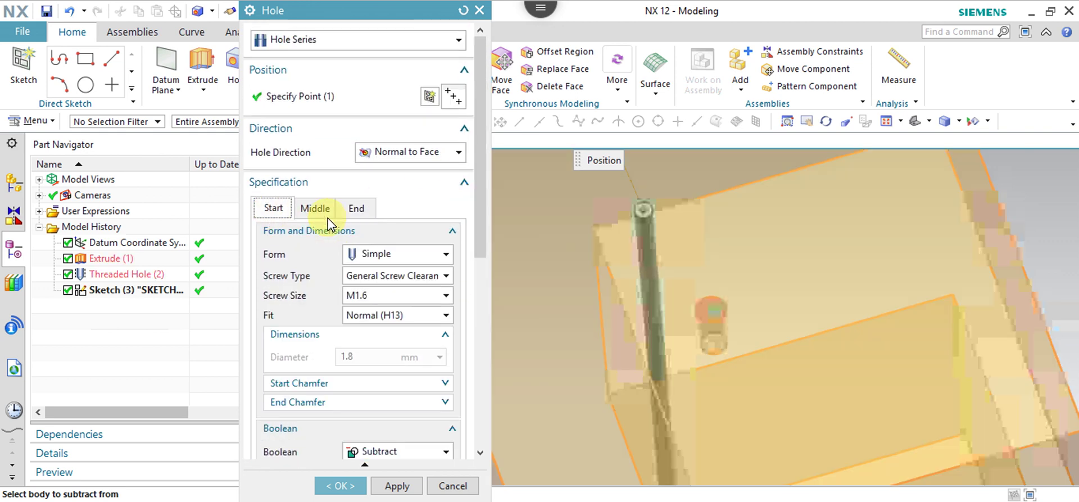
pyautogui.click(433, 258)
pyautogui.click(431, 272)
pyautogui.click(431, 275)
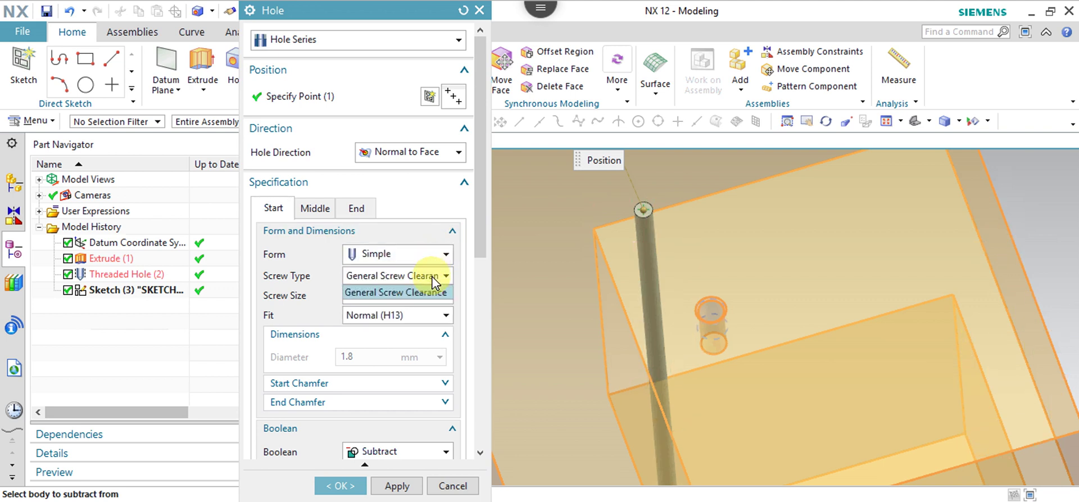
pyautogui.click(432, 276)
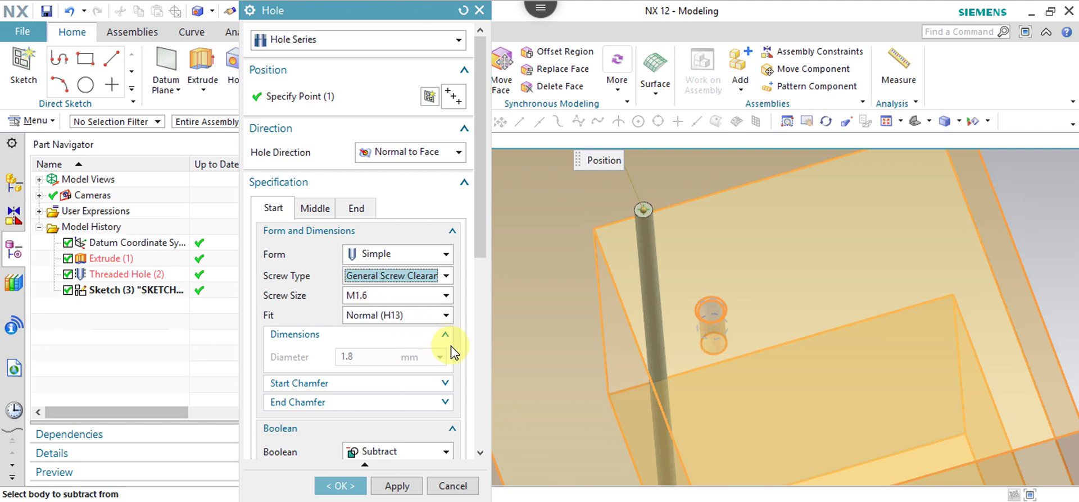
pyautogui.moveTo(481, 224)
pyautogui.mouseDown()
pyautogui.moveTo(472, 276)
pyautogui.moveTo(449, 271)
pyautogui.mouseUp()
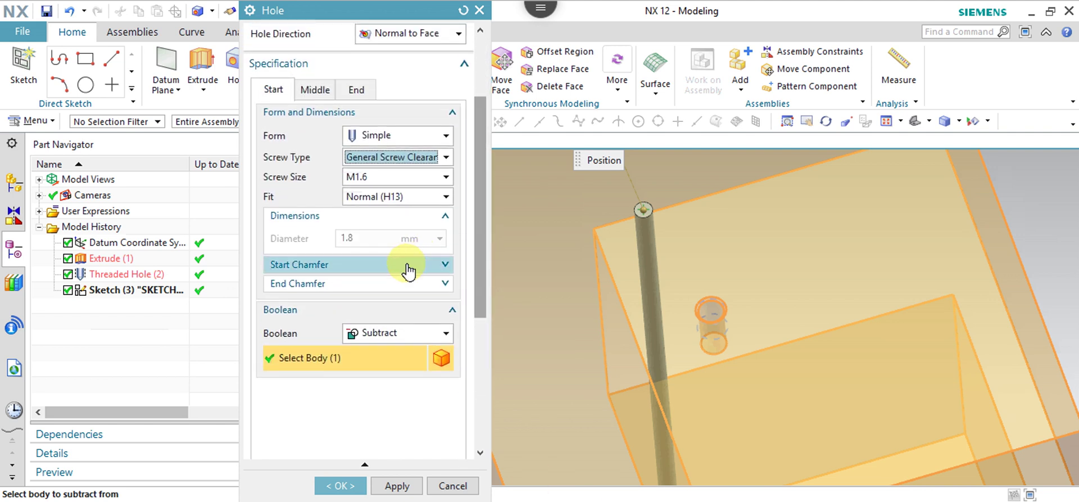
pyautogui.click(445, 177)
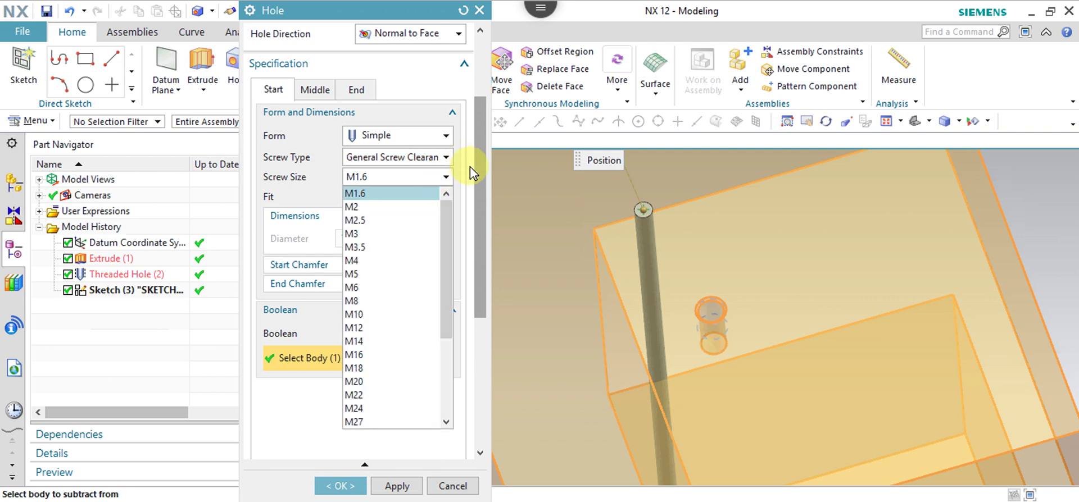
pyautogui.click(441, 158)
pyautogui.click(434, 160)
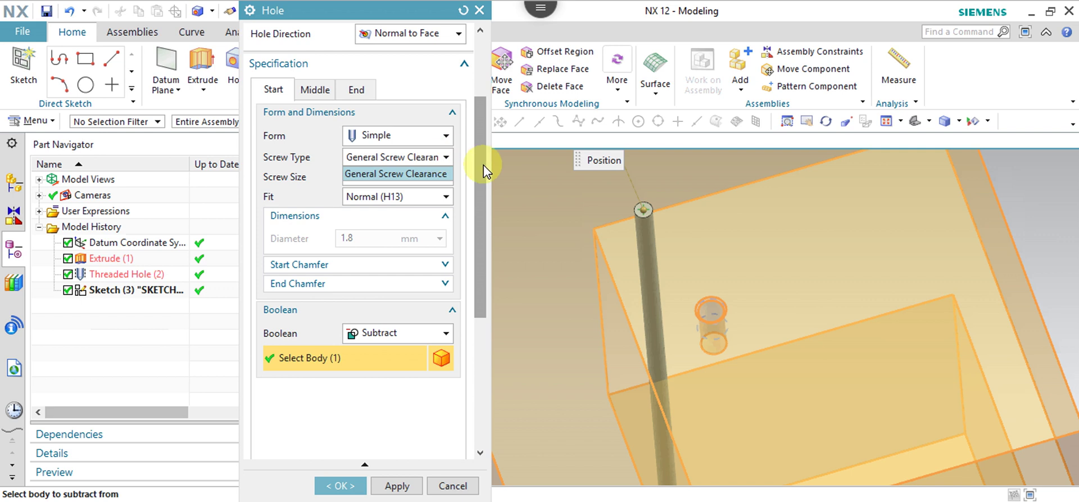
pyautogui.click(448, 35)
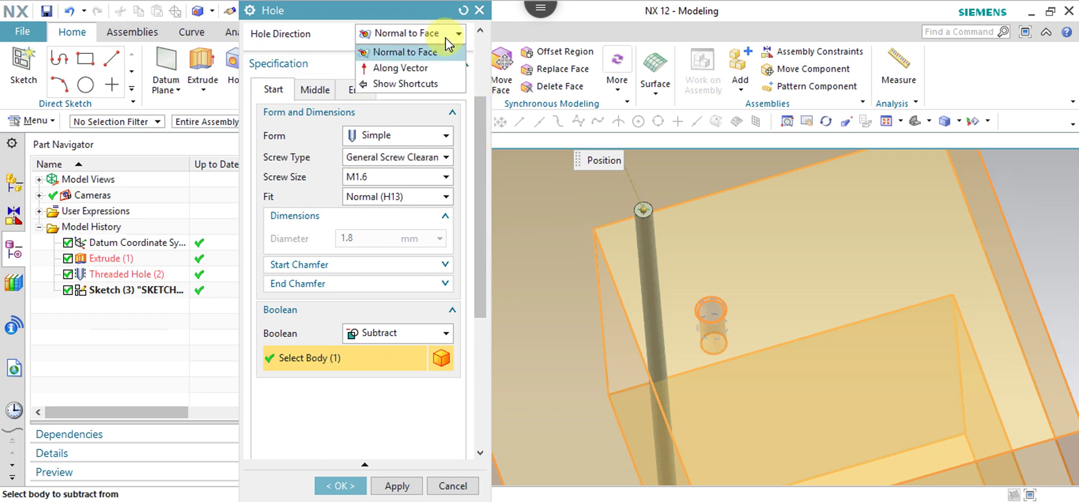
pyautogui.click(482, 175)
pyautogui.moveTo(482, 175); pyautogui.dragTo(497, 53)
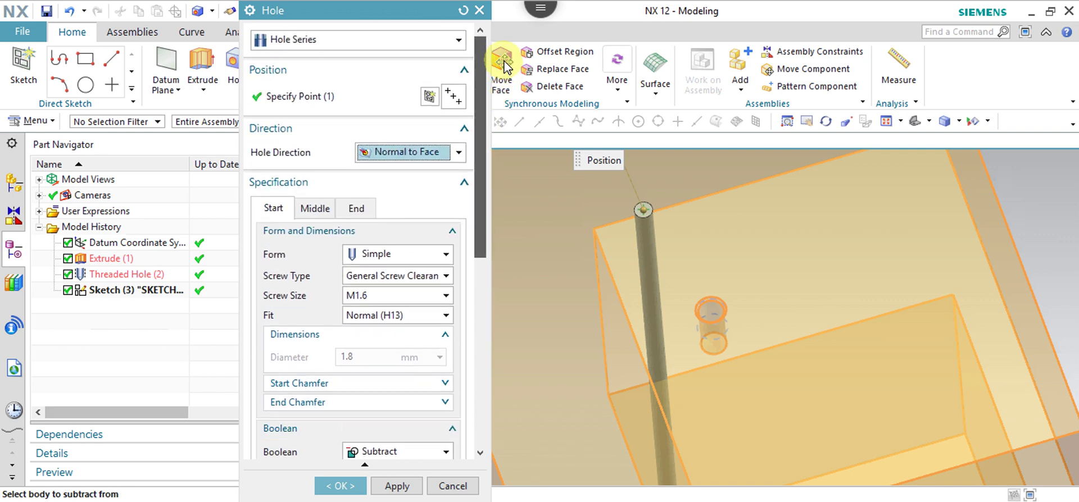
pyautogui.click(456, 39)
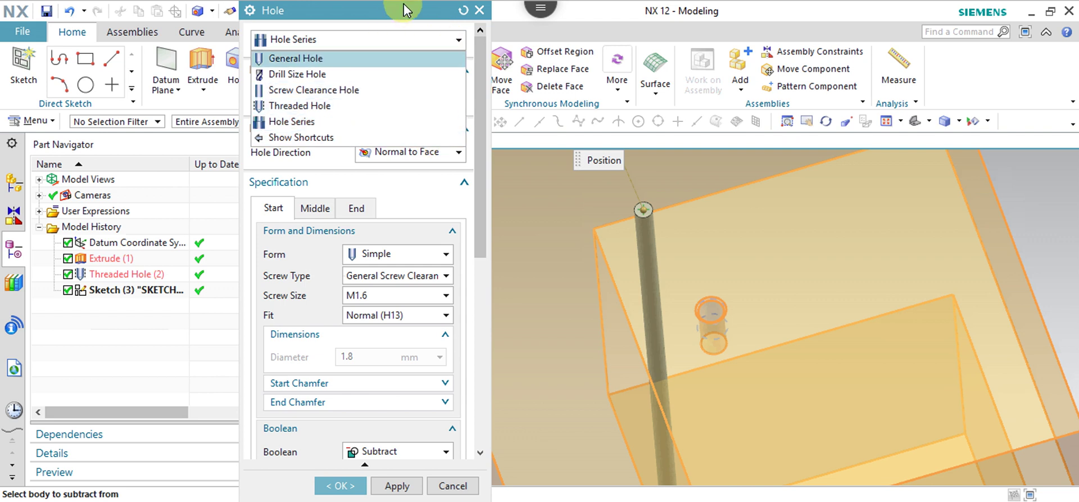
# - Review the start and middle portions and keep the end form Threaded
pyautogui.click(332, 122)
pyautogui.click(308, 209)
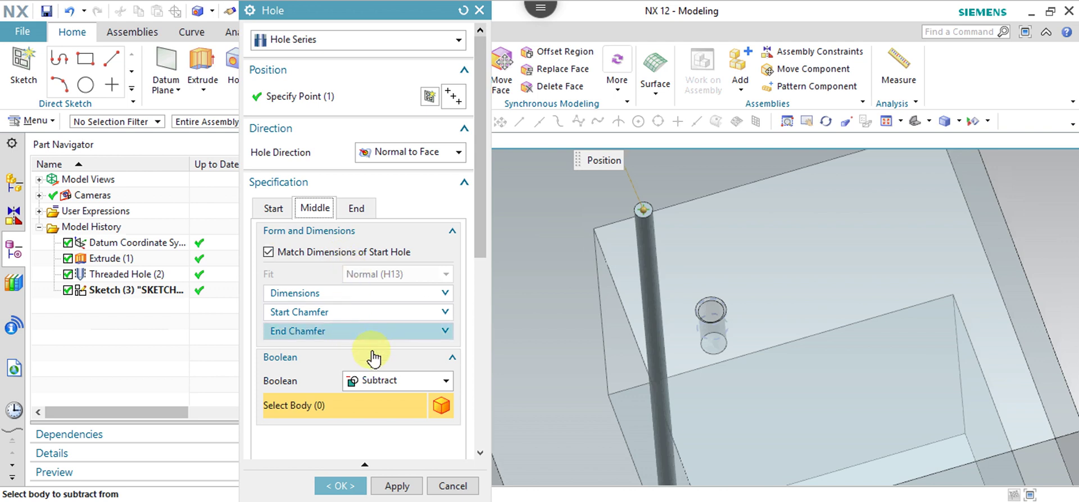
pyautogui.click(401, 295)
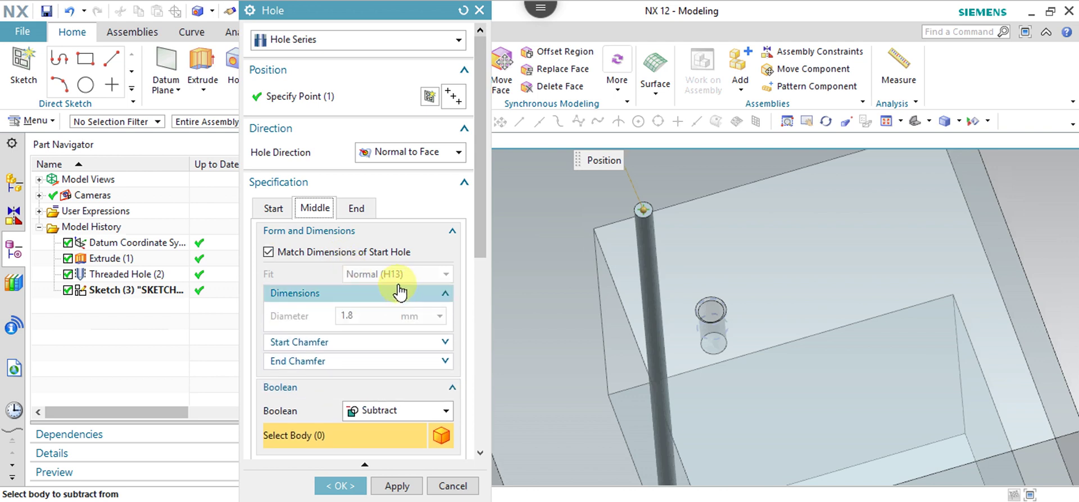
pyautogui.click(278, 208)
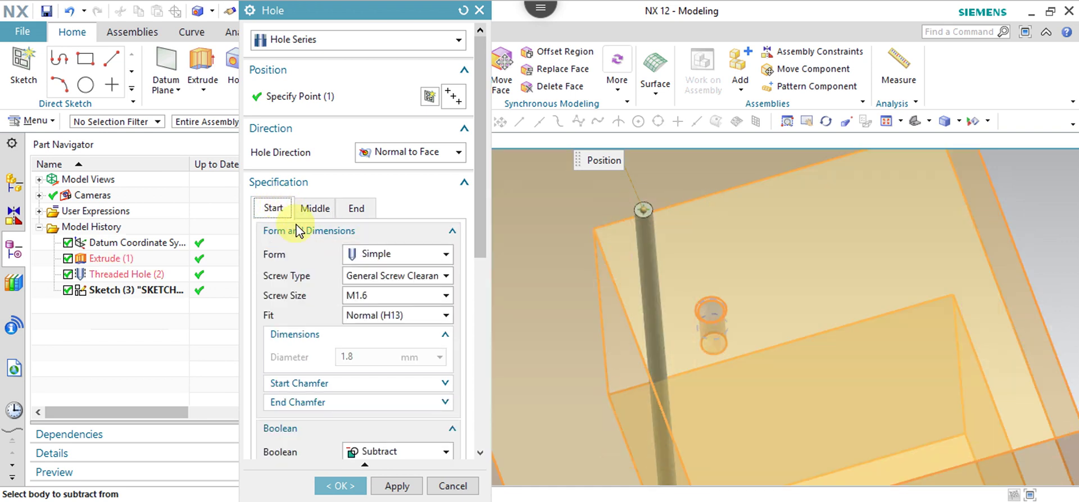
pyautogui.click(344, 41)
pyautogui.click(356, 209)
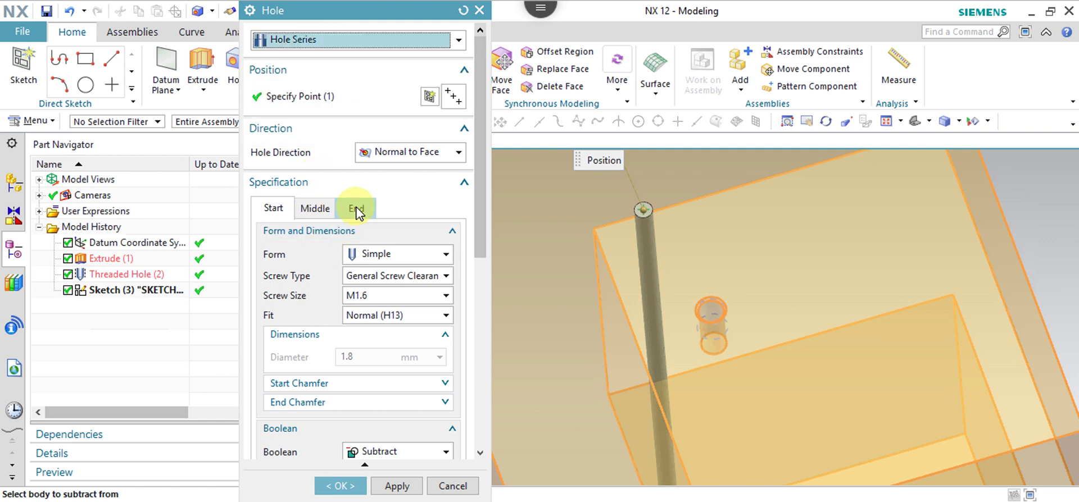
pyautogui.click(356, 209)
pyautogui.click(414, 272)
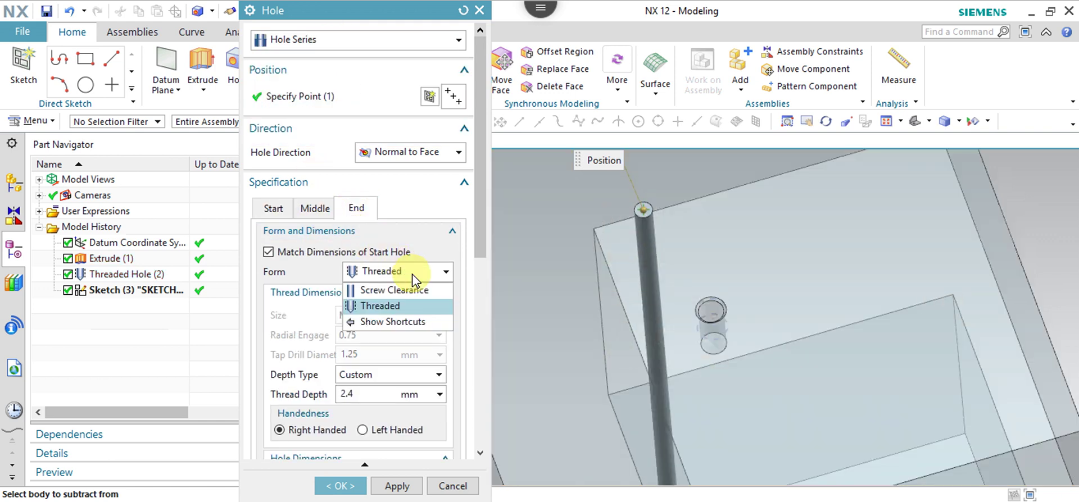
pyautogui.click(414, 289)
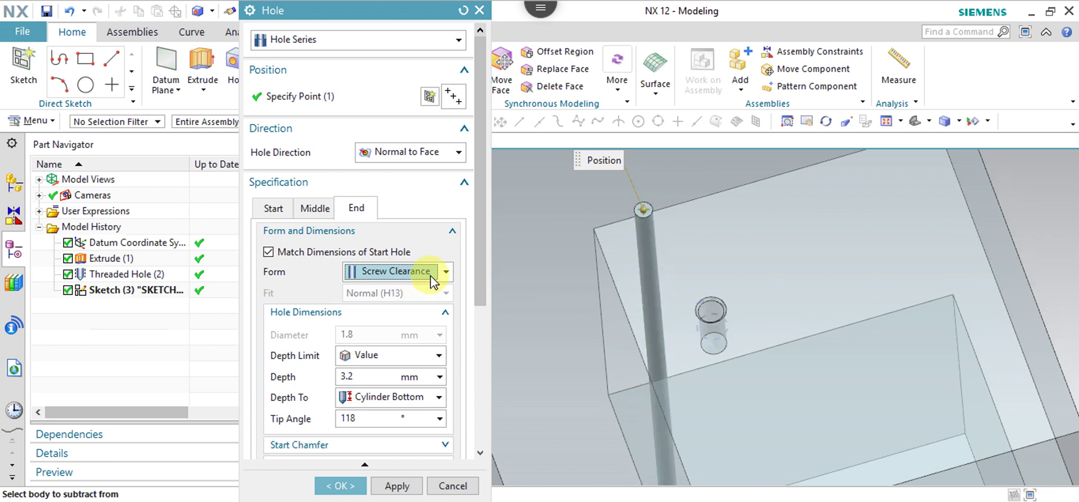
pyautogui.click(436, 272)
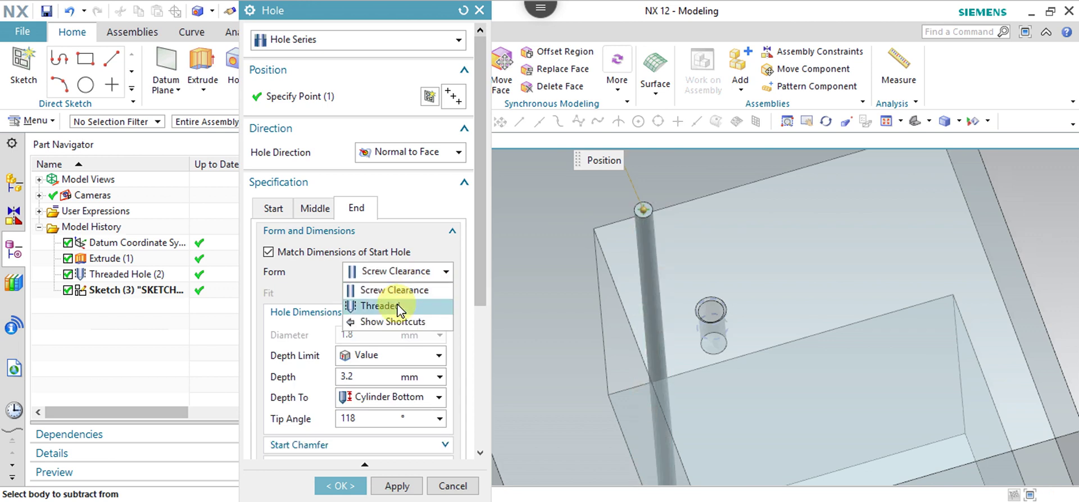
pyautogui.click(397, 306)
# - Uncheck Match Dimensions of Start Hole for the middle portion, leaving Normal (H13) 1.8 mm
pyautogui.click(274, 208)
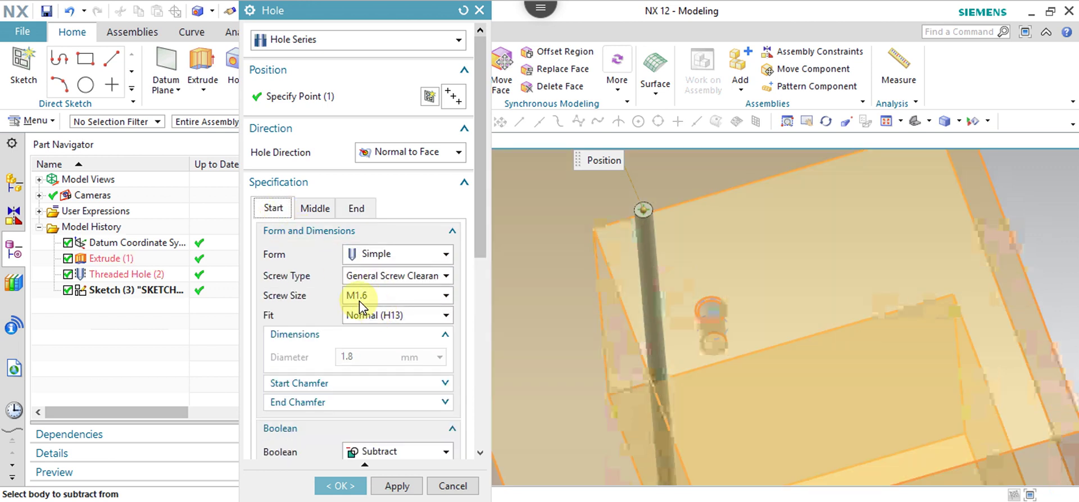
pyautogui.click(362, 208)
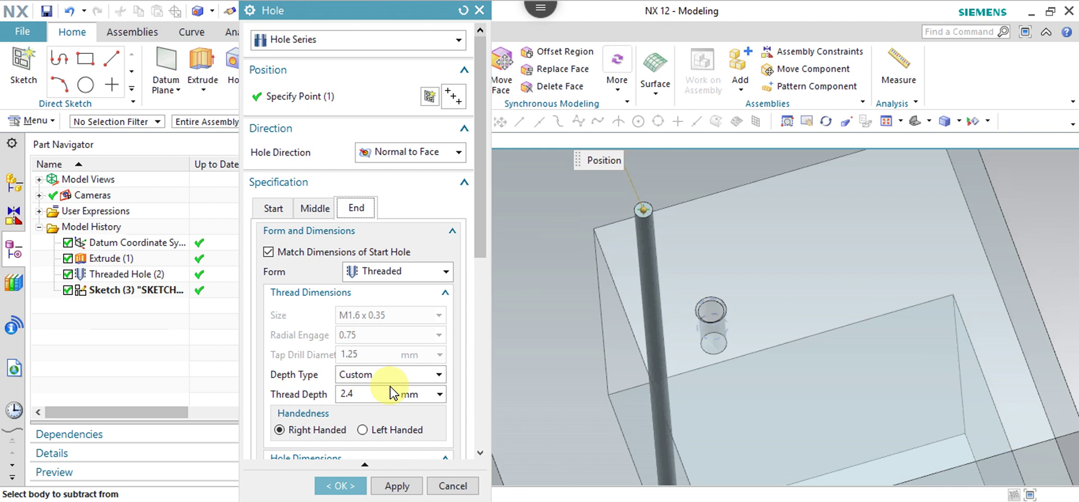
pyautogui.click(315, 208)
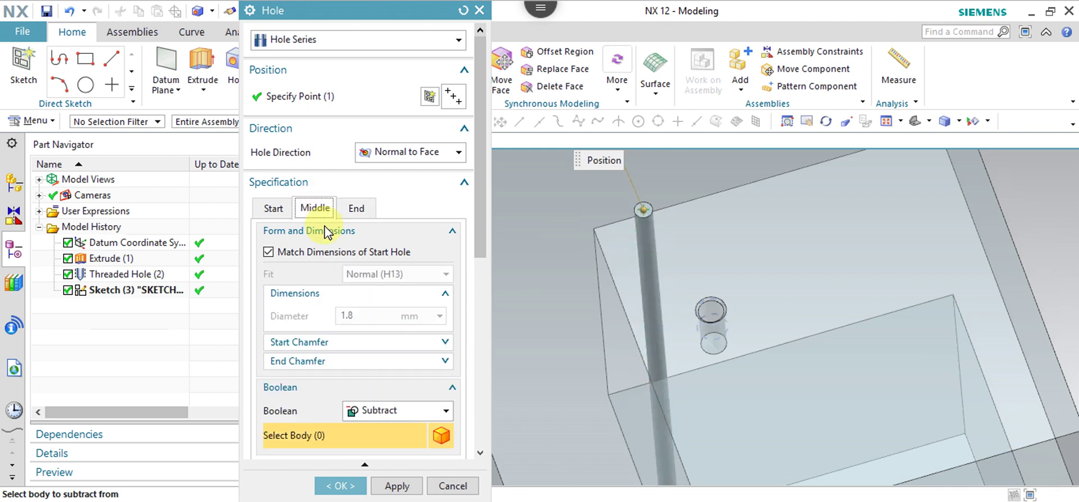
pyautogui.click(269, 253)
pyautogui.click(269, 252)
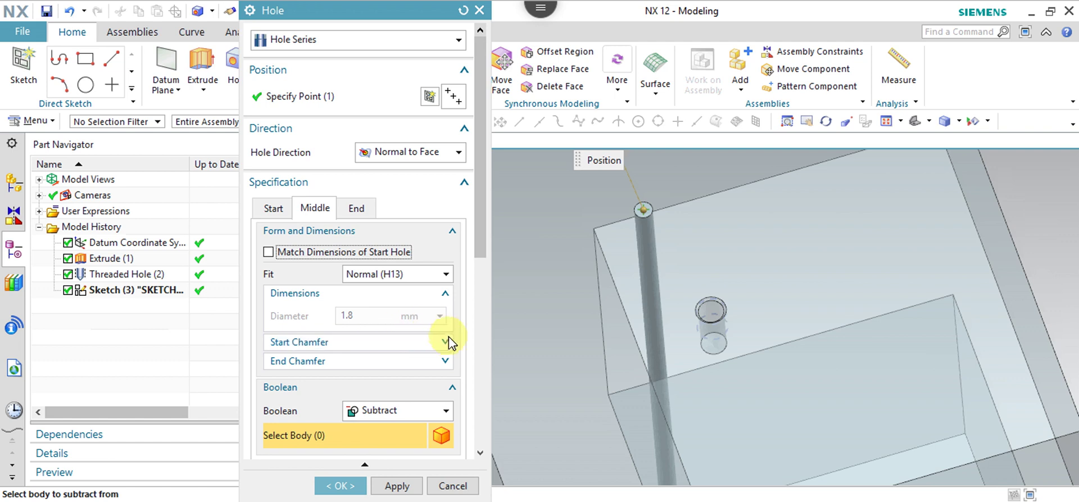
# - Change the middle portion's fit from Normal (H13) to Custom for its 1.8 mm diameter
pyautogui.click(423, 274)
pyautogui.click(388, 331)
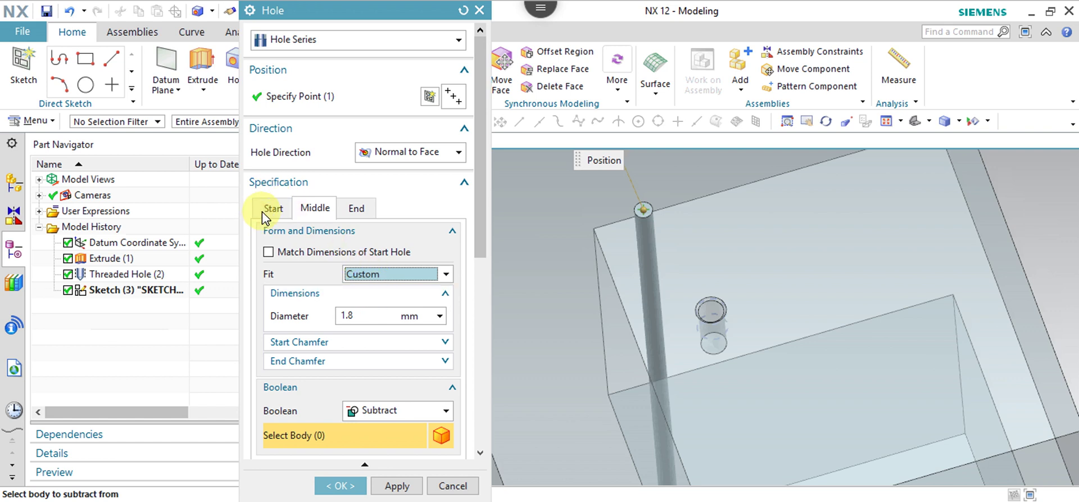
pyautogui.click(352, 208)
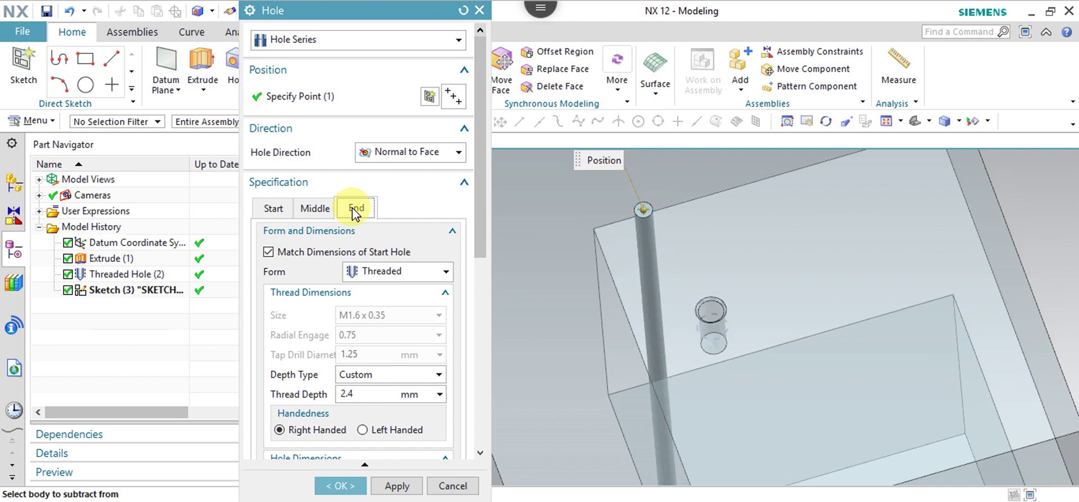
# - Create the Hole Series through the block with its M1.6 x 0.35 threaded end, 2.4 mm deep
pyautogui.click(404, 40)
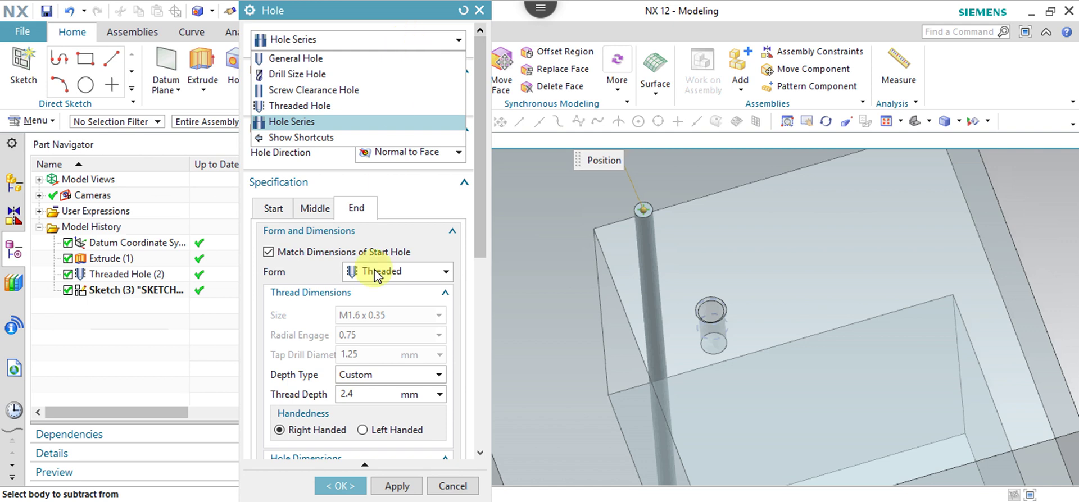
pyautogui.click(347, 488)
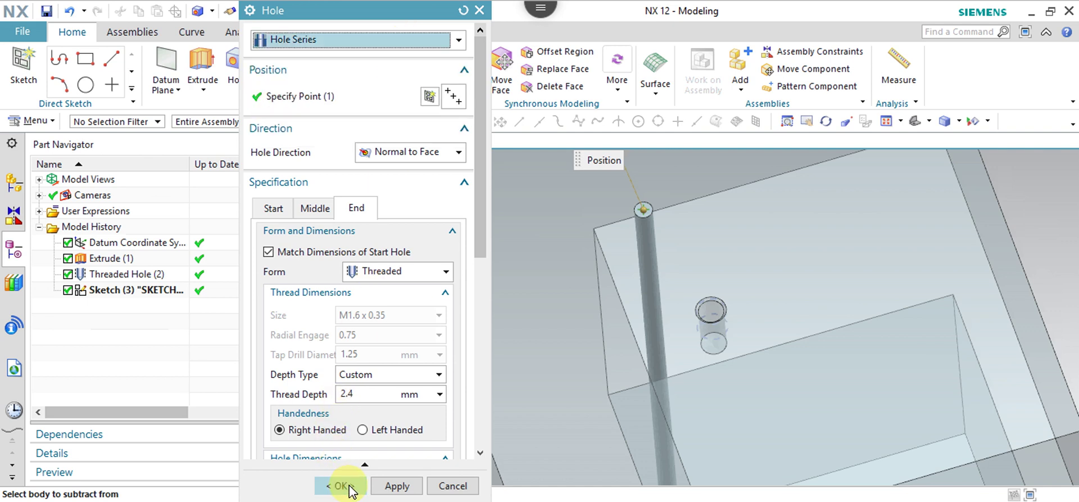
pyautogui.click(347, 490)
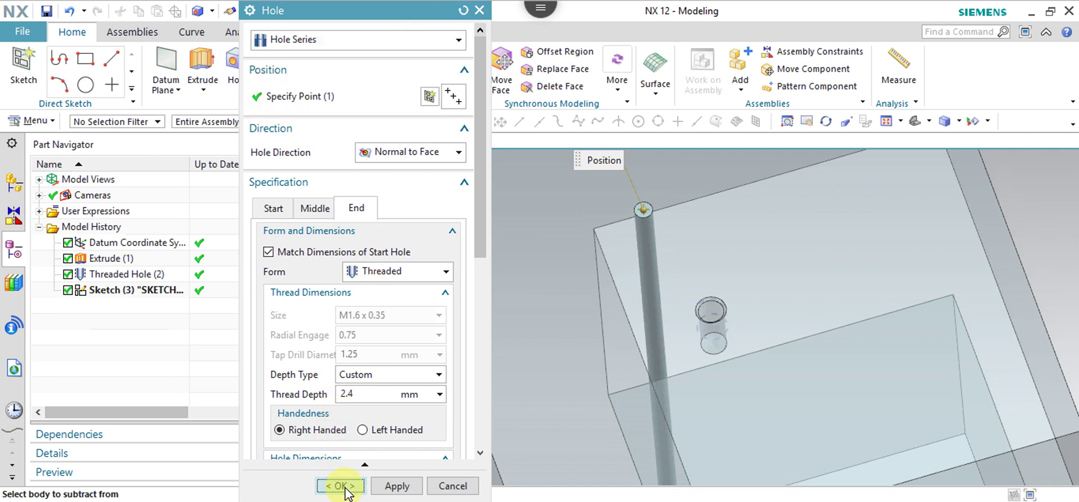